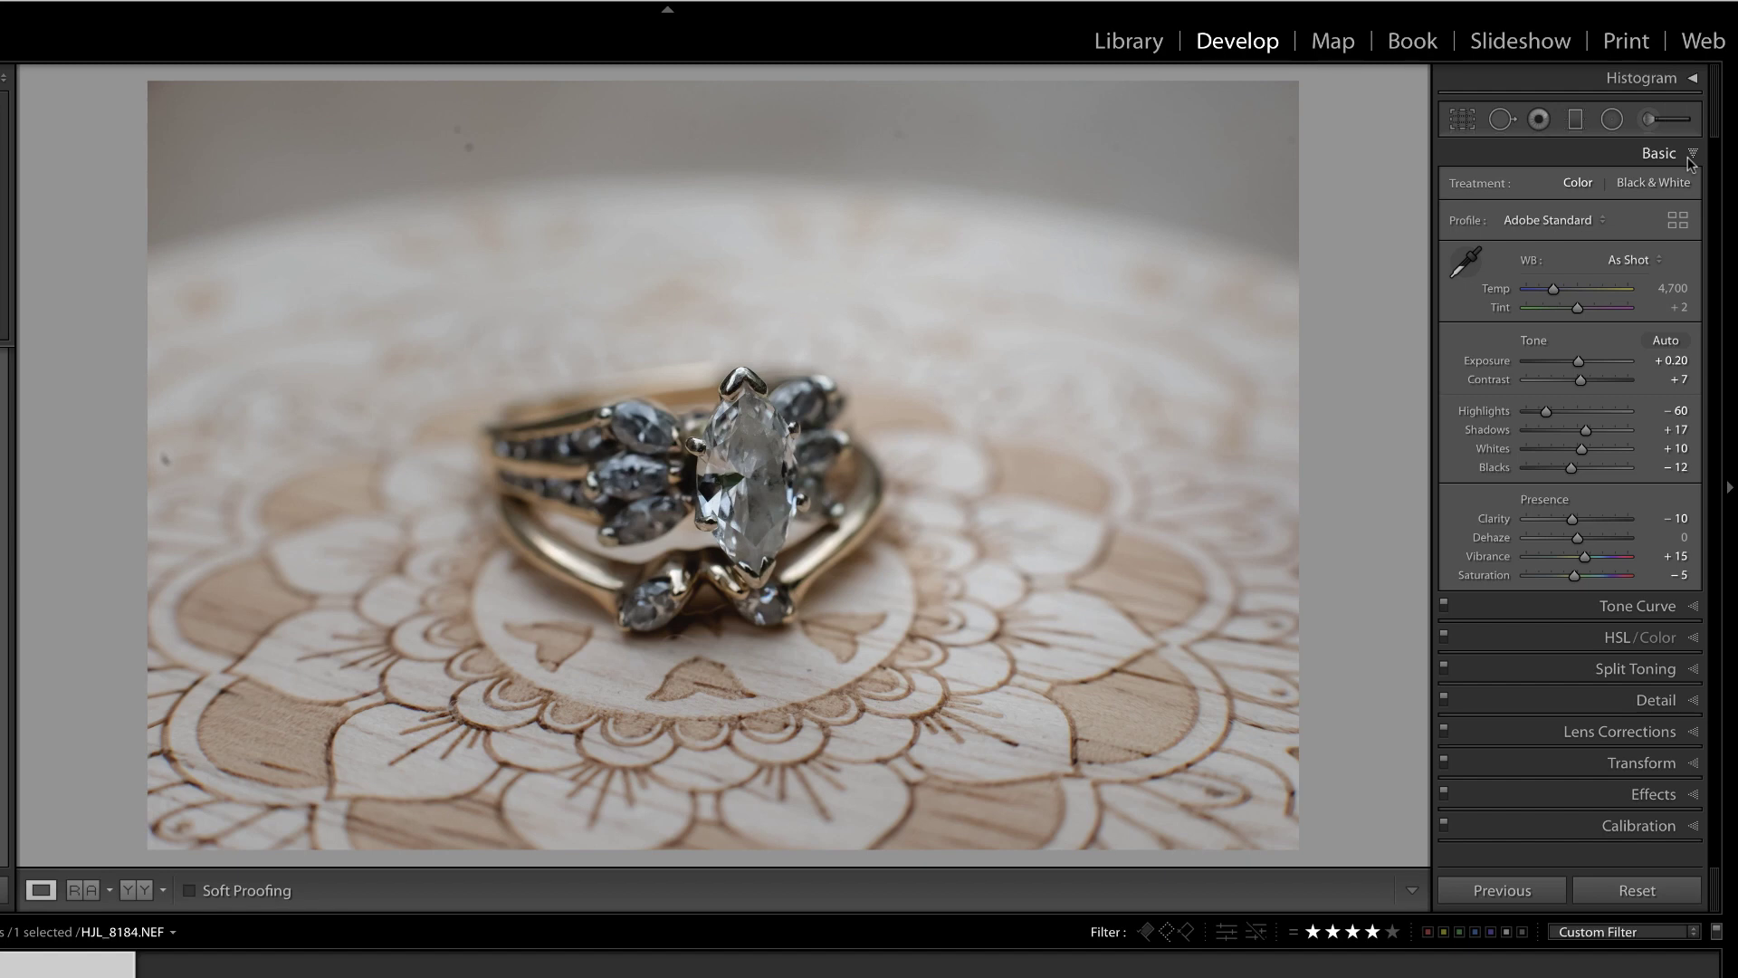
# Compare the edited ring photo with its unedited original.
pyautogui.press('\\')
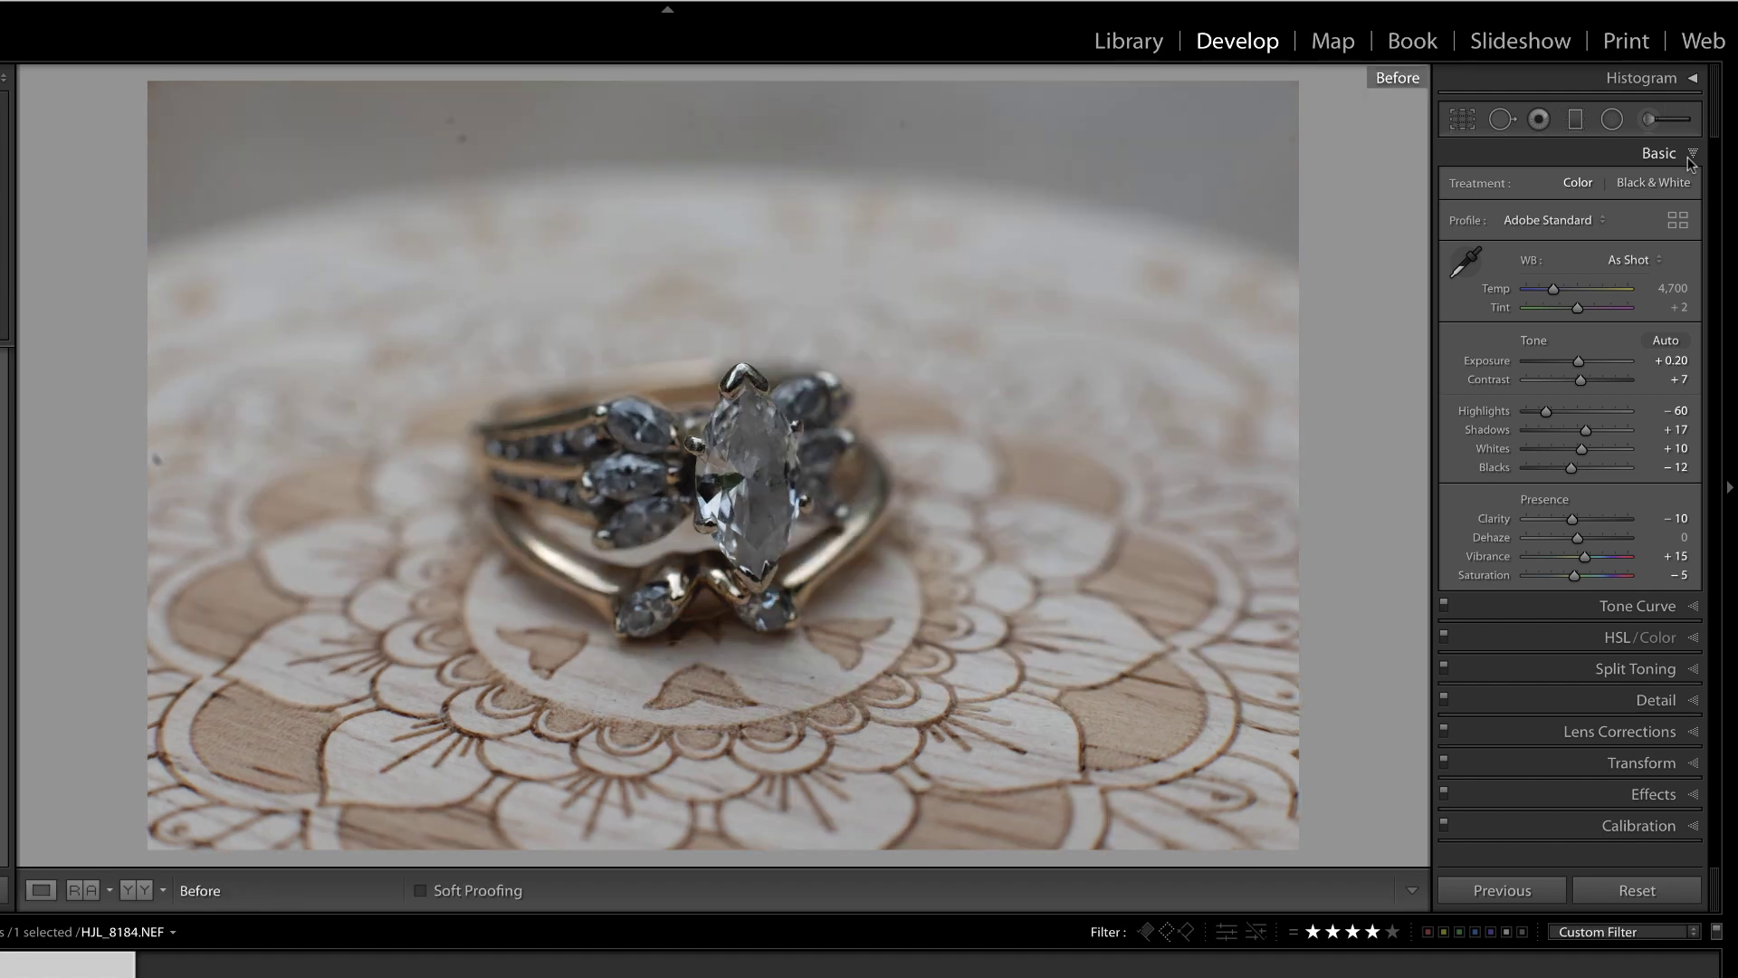
pyautogui.press('\\')
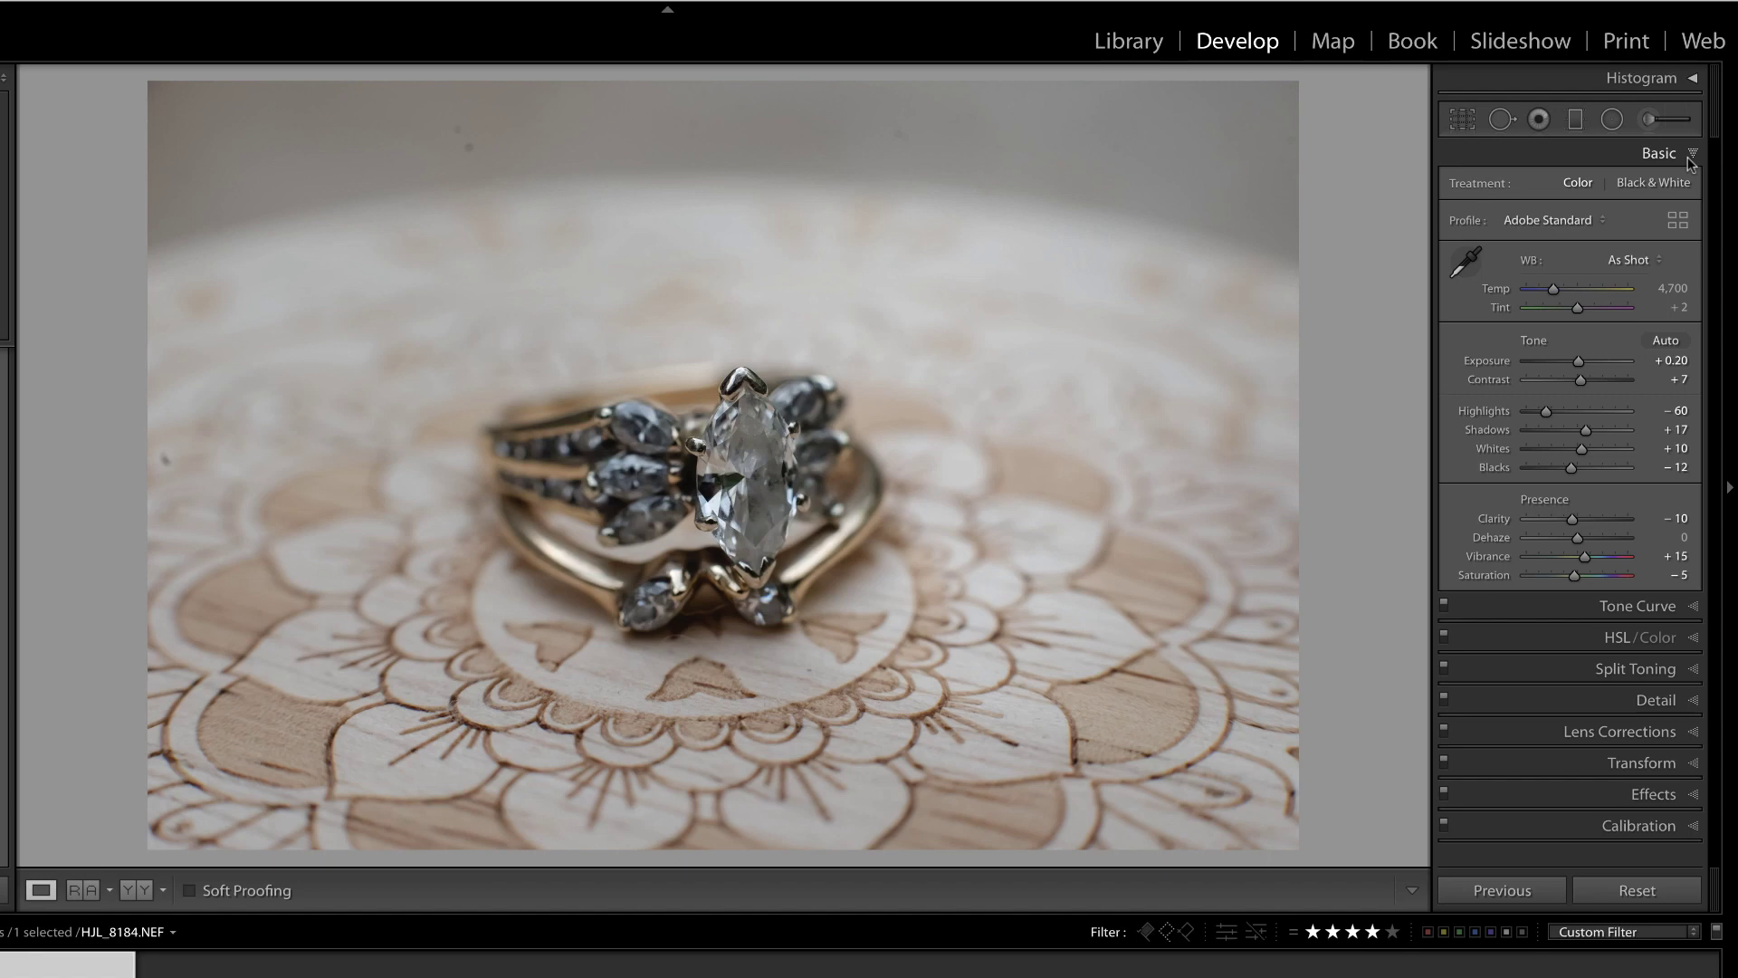
# Heal the dust spot in the background above the ring's diamond using Spot Removal at size 75 and feather 100.
pyautogui.press('q')
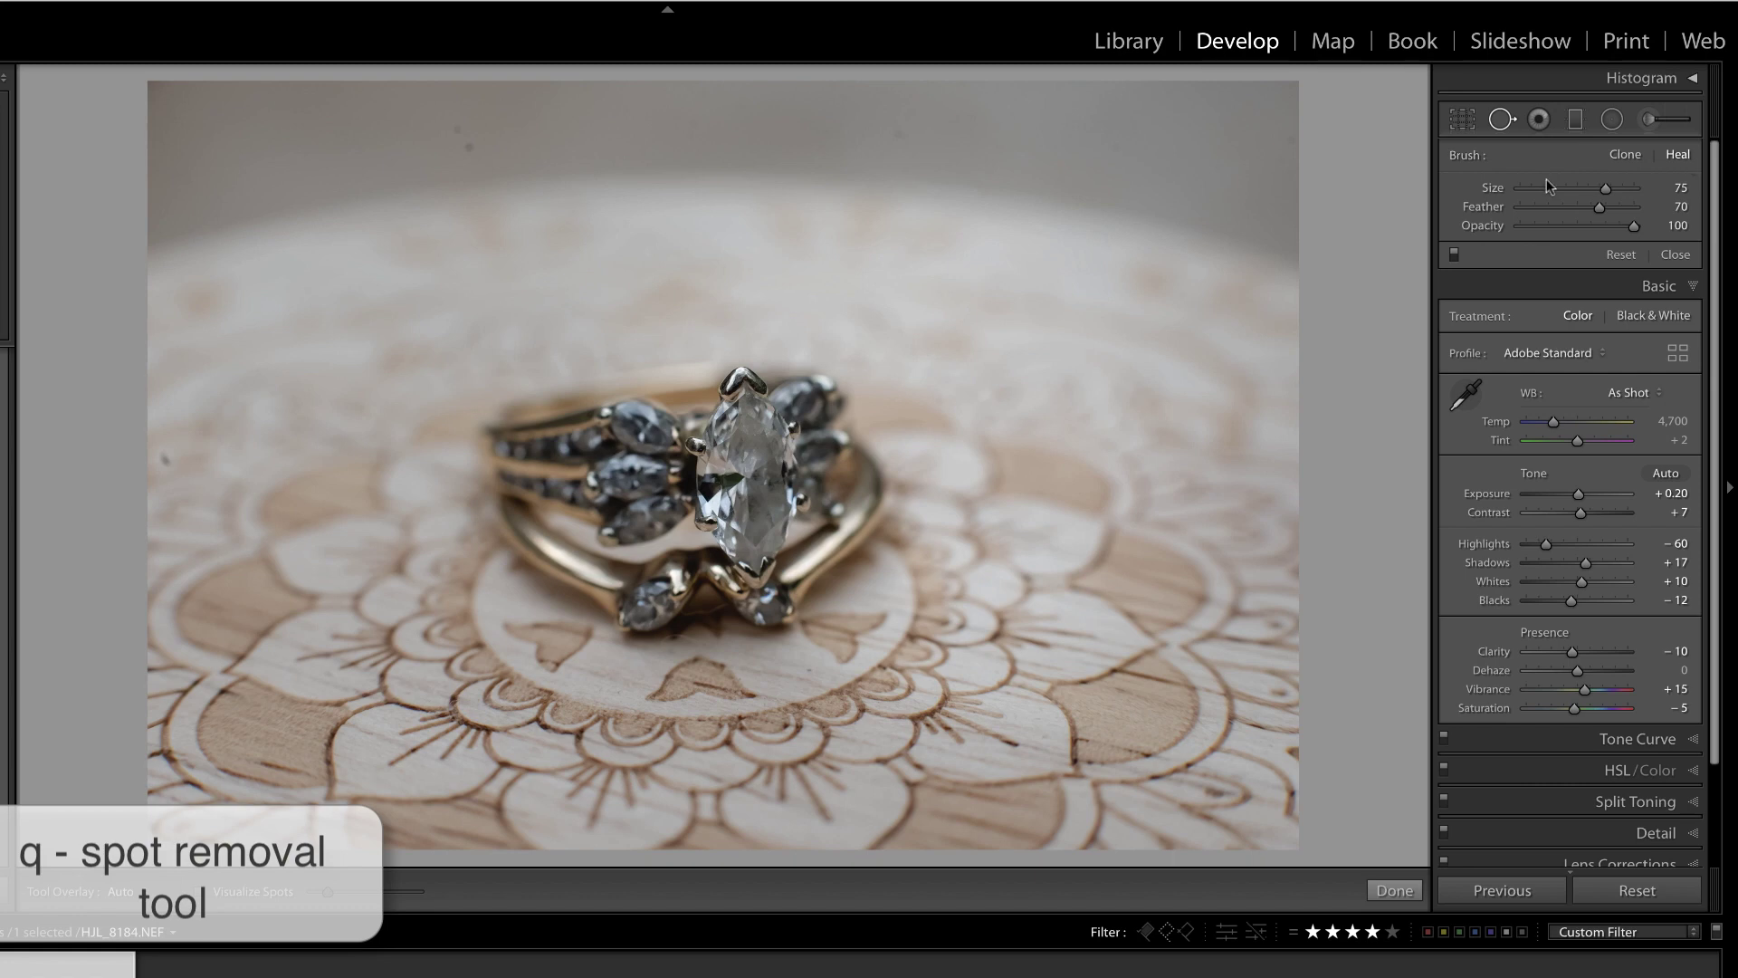
pyautogui.moveTo(1605, 187); pyautogui.dragTo(1609, 180)
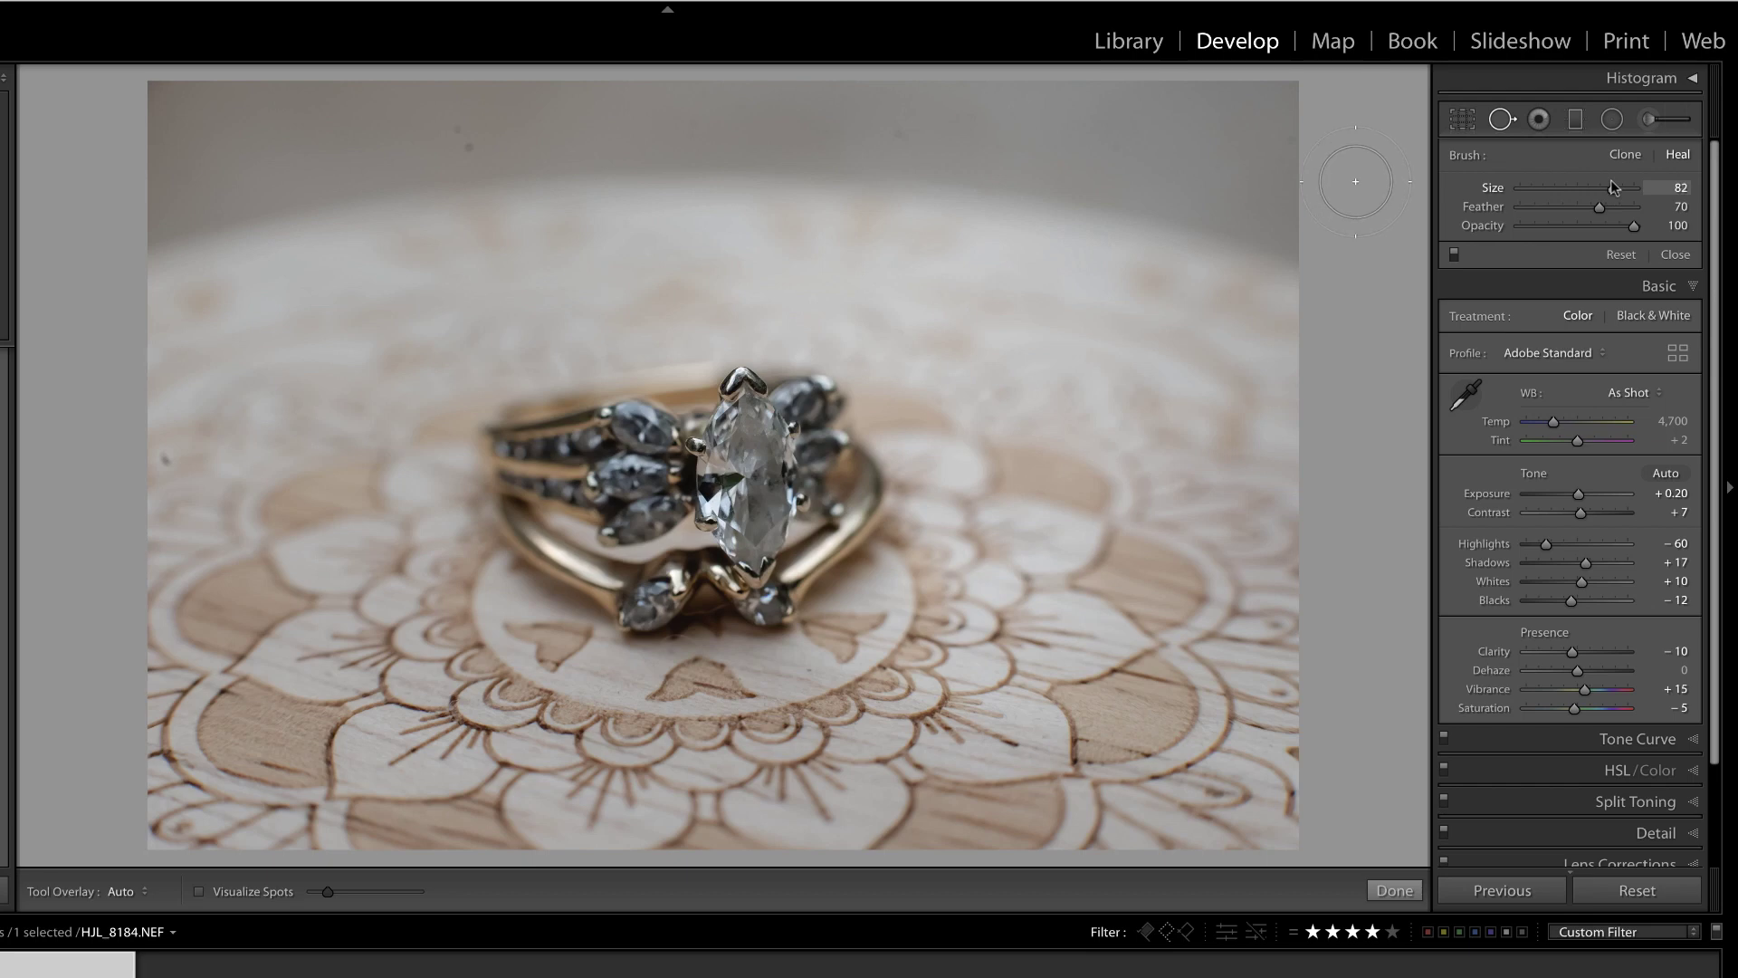
pyautogui.click(1600, 208)
pyautogui.moveTo(1644, 197); pyautogui.dragTo(1595, 198)
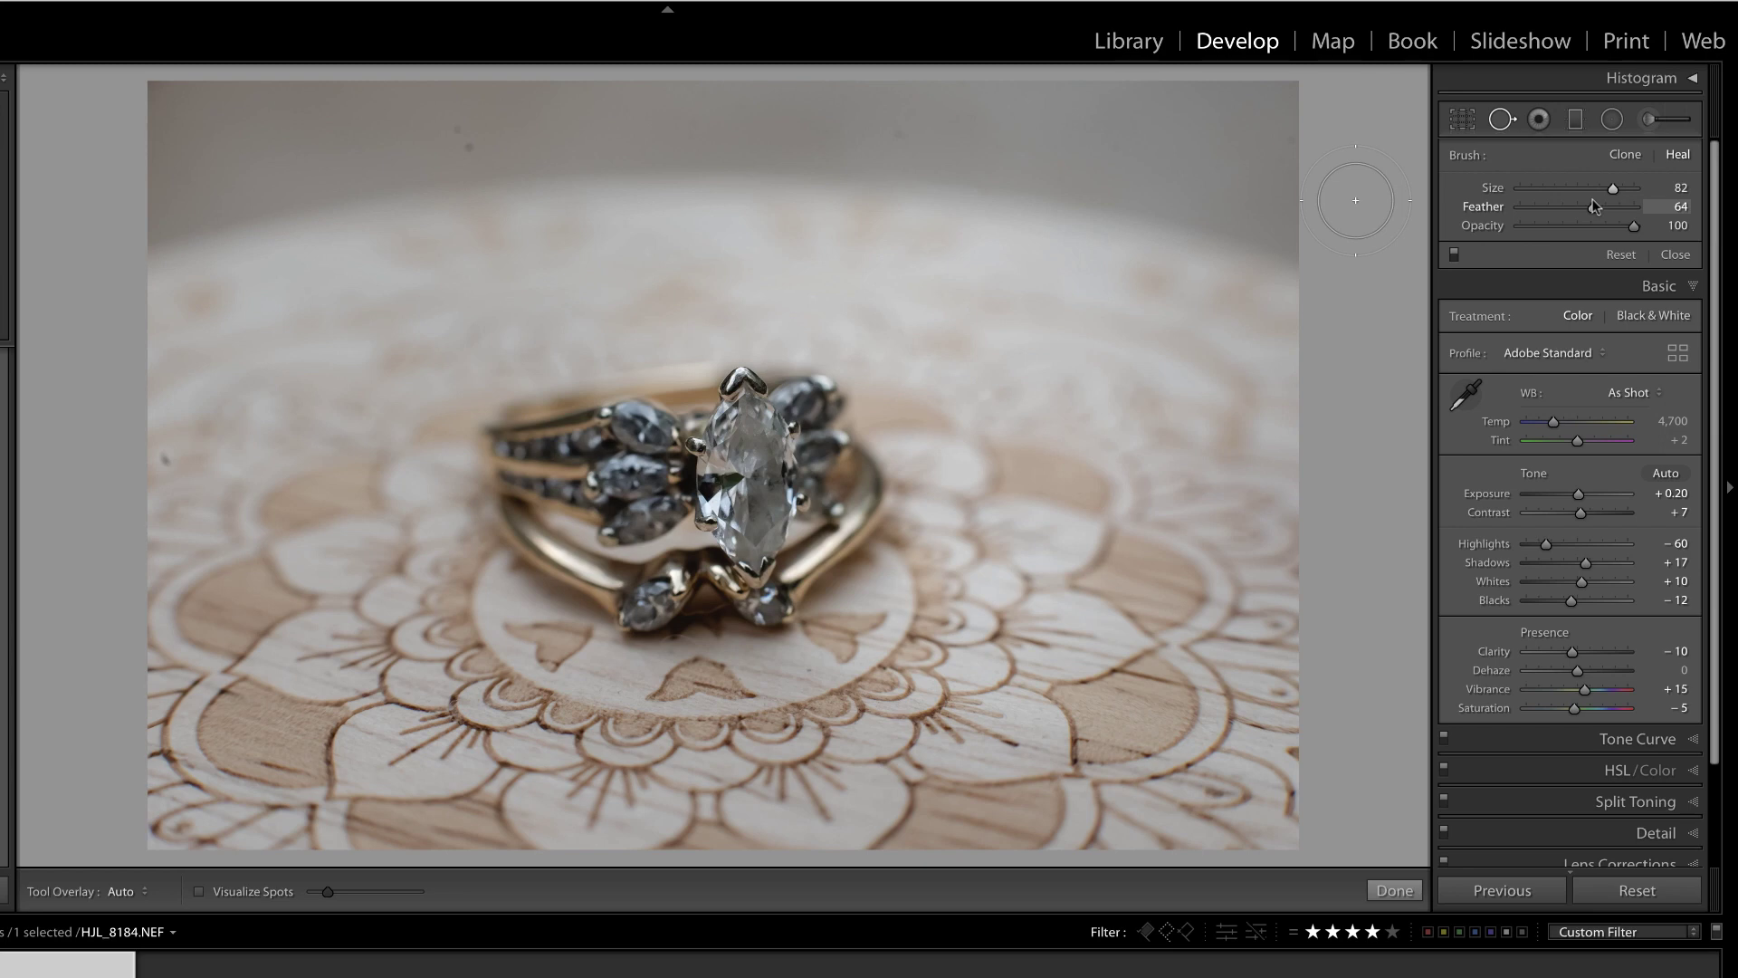
pyautogui.moveTo(1594, 203); pyautogui.dragTo(1627, 203)
pyautogui.scroll(-2, 902, 142)
pyautogui.scroll(-1, 904, 130)
pyautogui.click(899, 134)
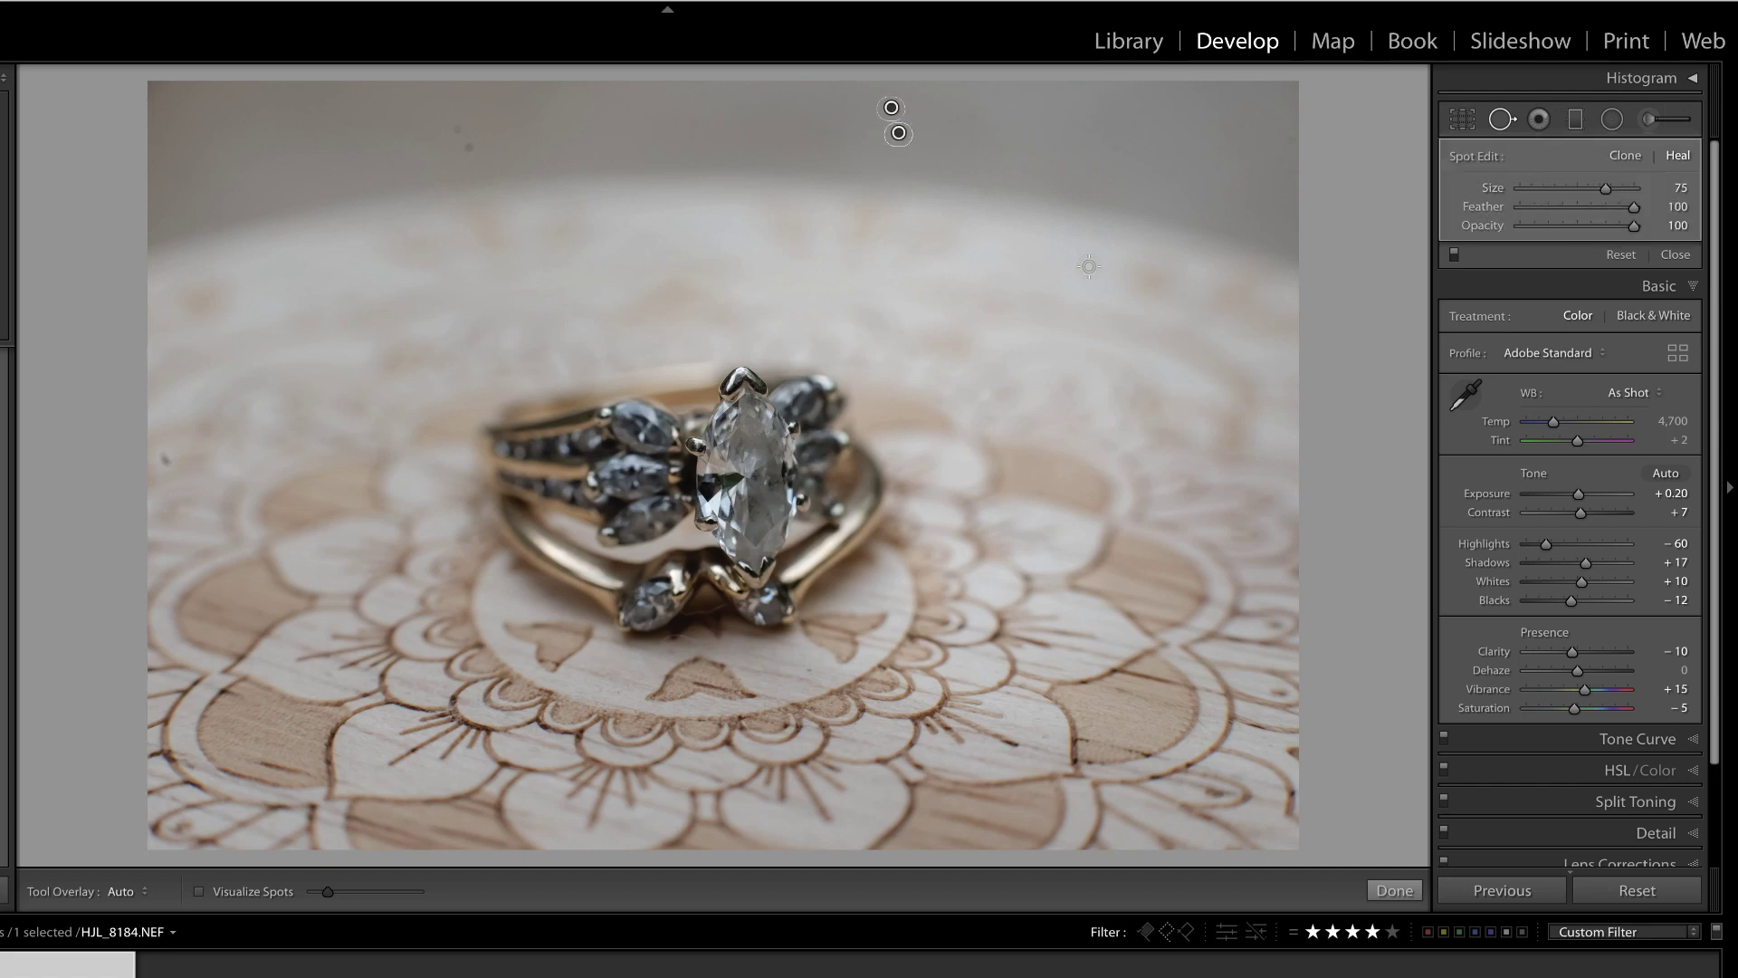
# Hide the spot overlay, compare the photo before and after healing, and restore the overlay.
pyautogui.press('h')
pyautogui.press('\\')
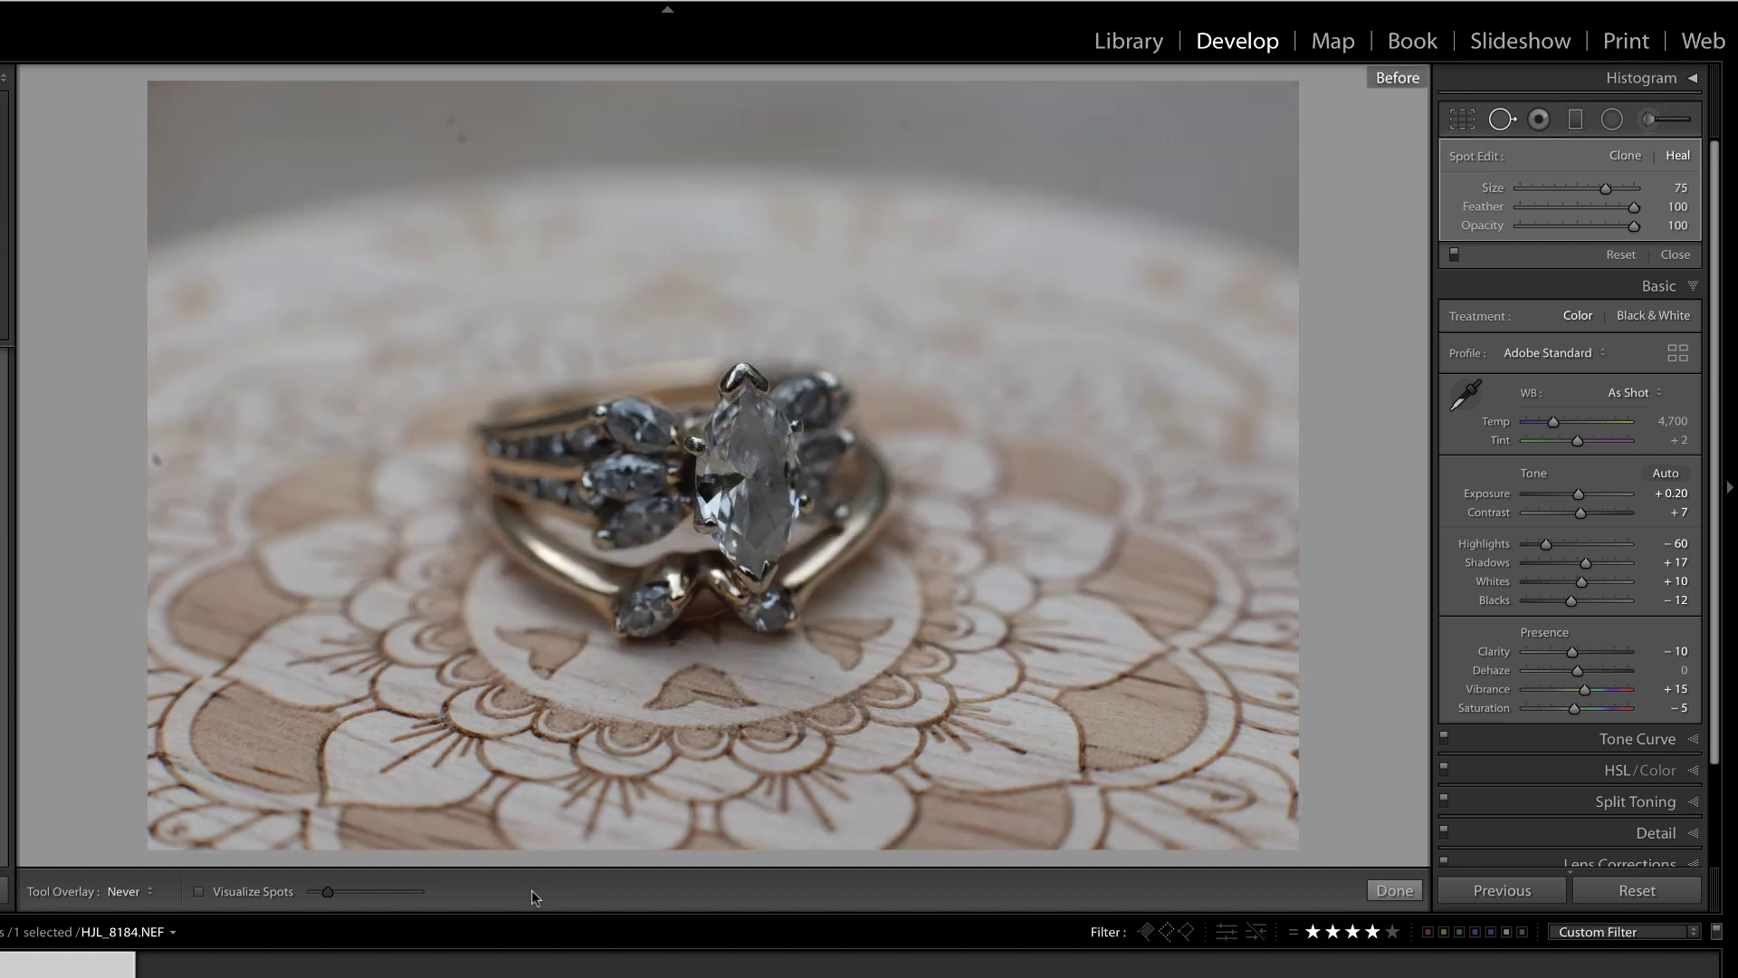
pyautogui.press('\\')
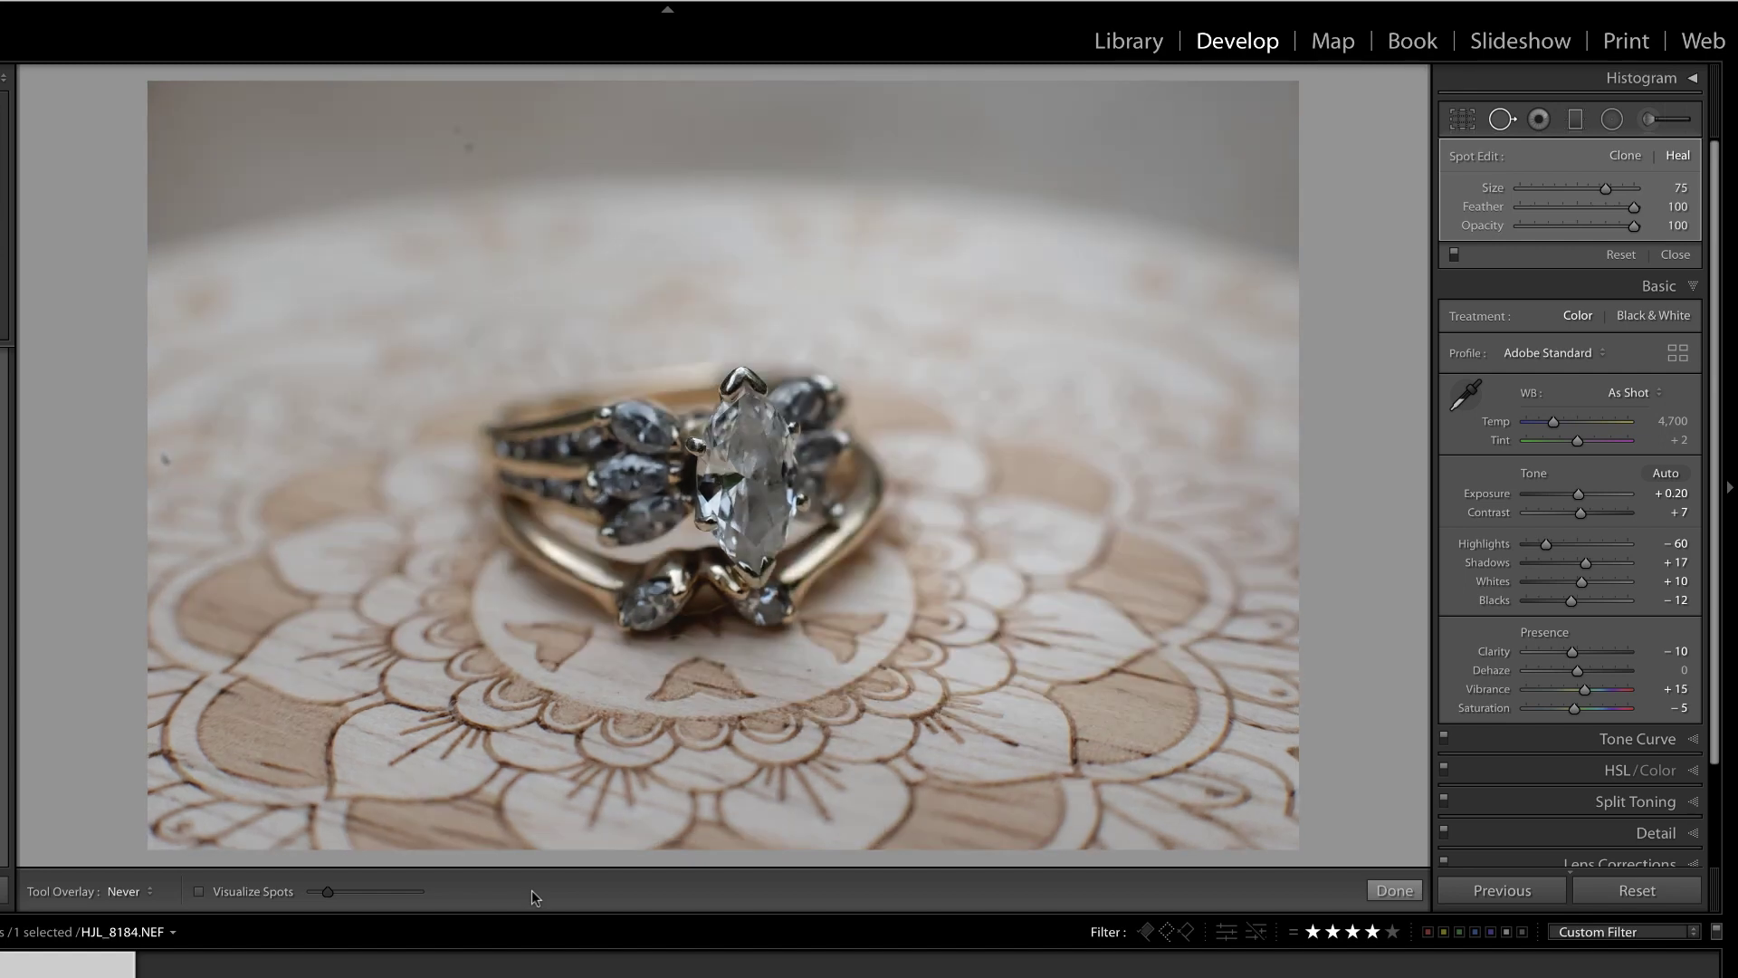
pyautogui.press('h')
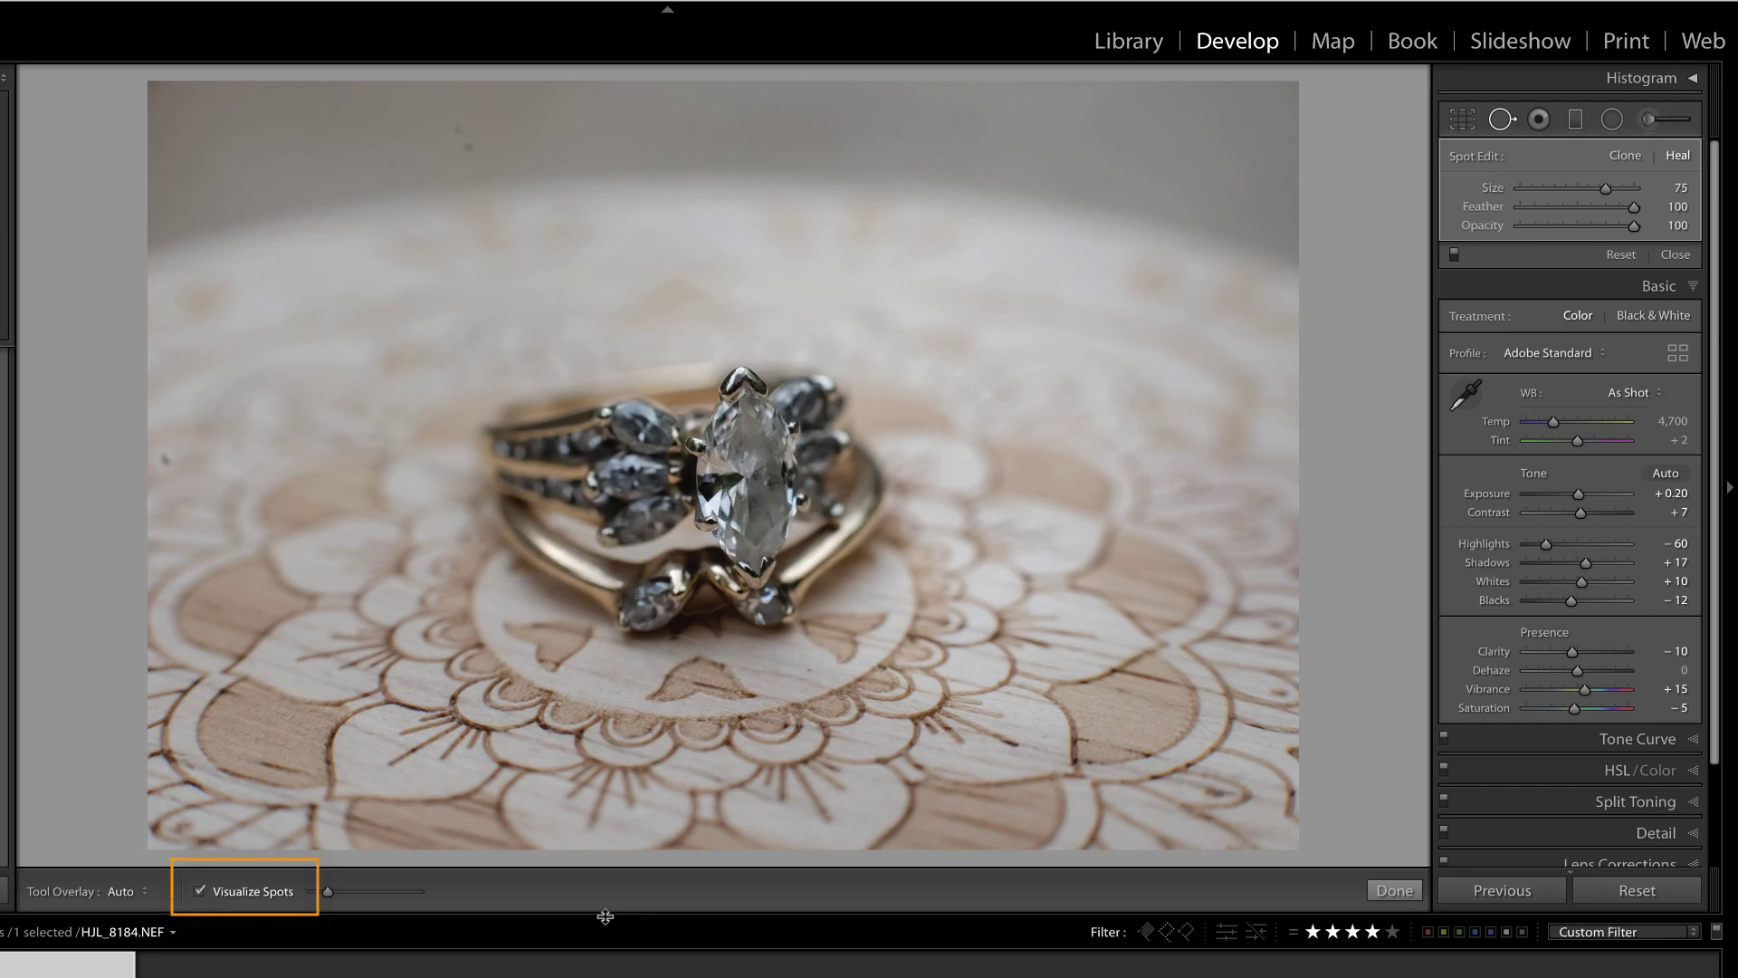
# Visualize spots at a raised threshold to heal the two upper-left background spots and the left-edge spot, and end the visualization.
pyautogui.press('a')
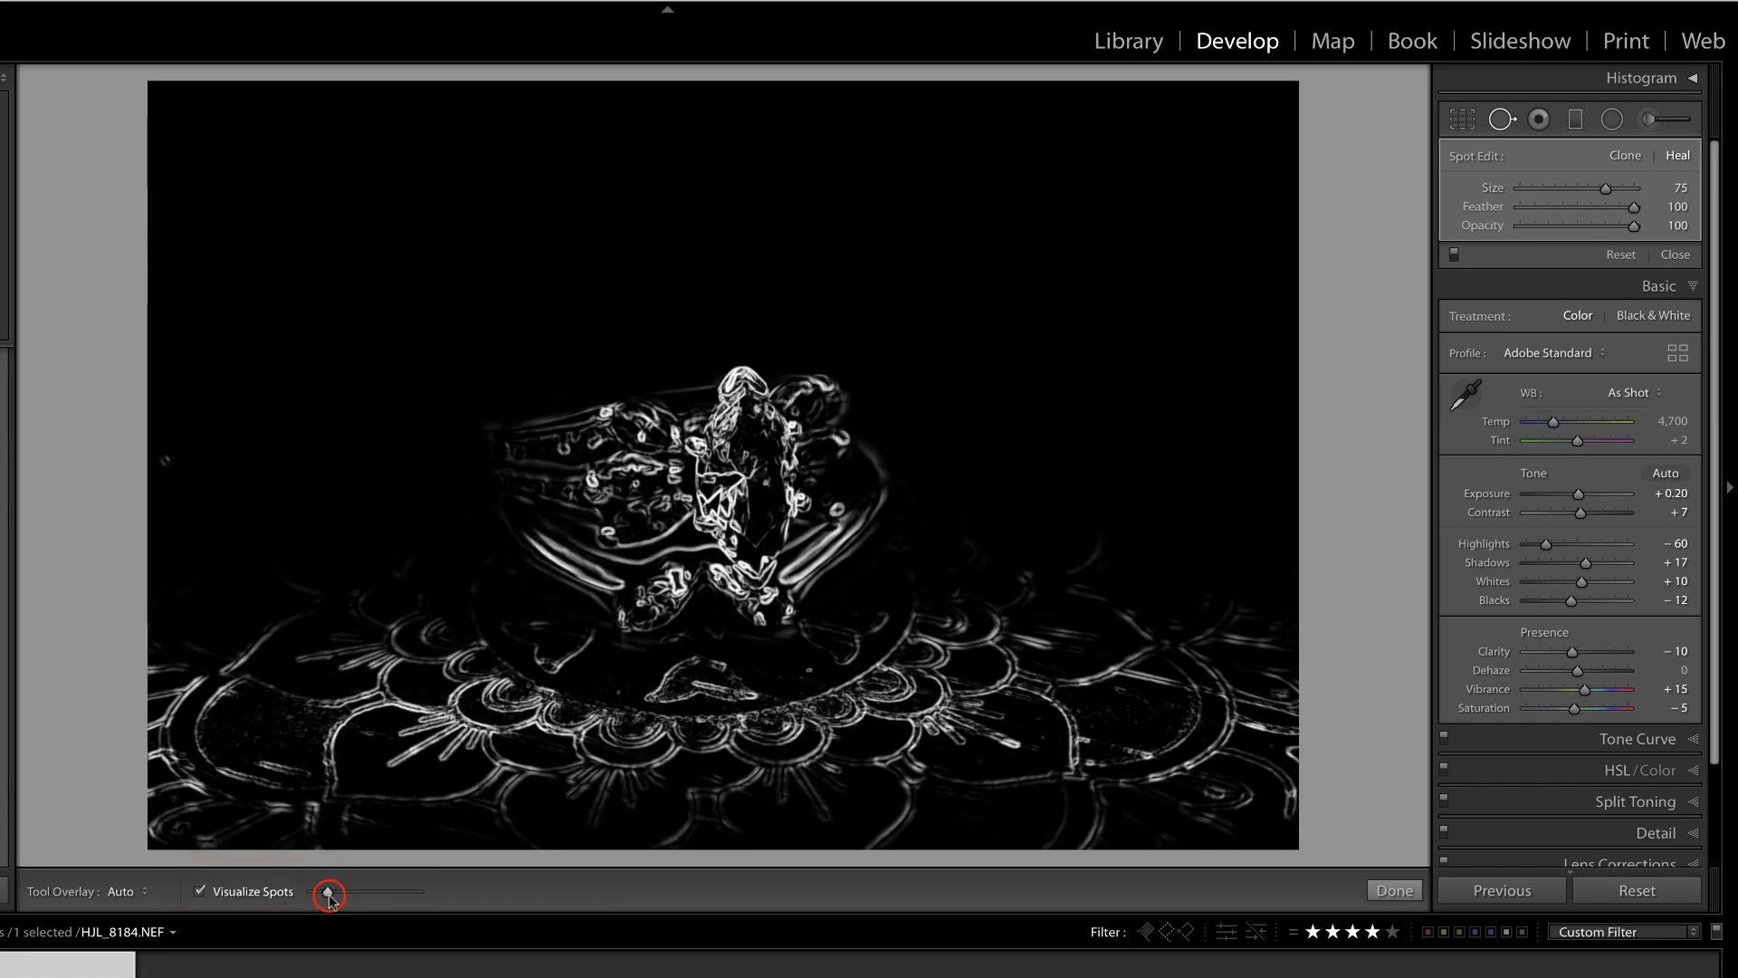
pyautogui.moveTo(328, 892); pyautogui.dragTo(375, 891)
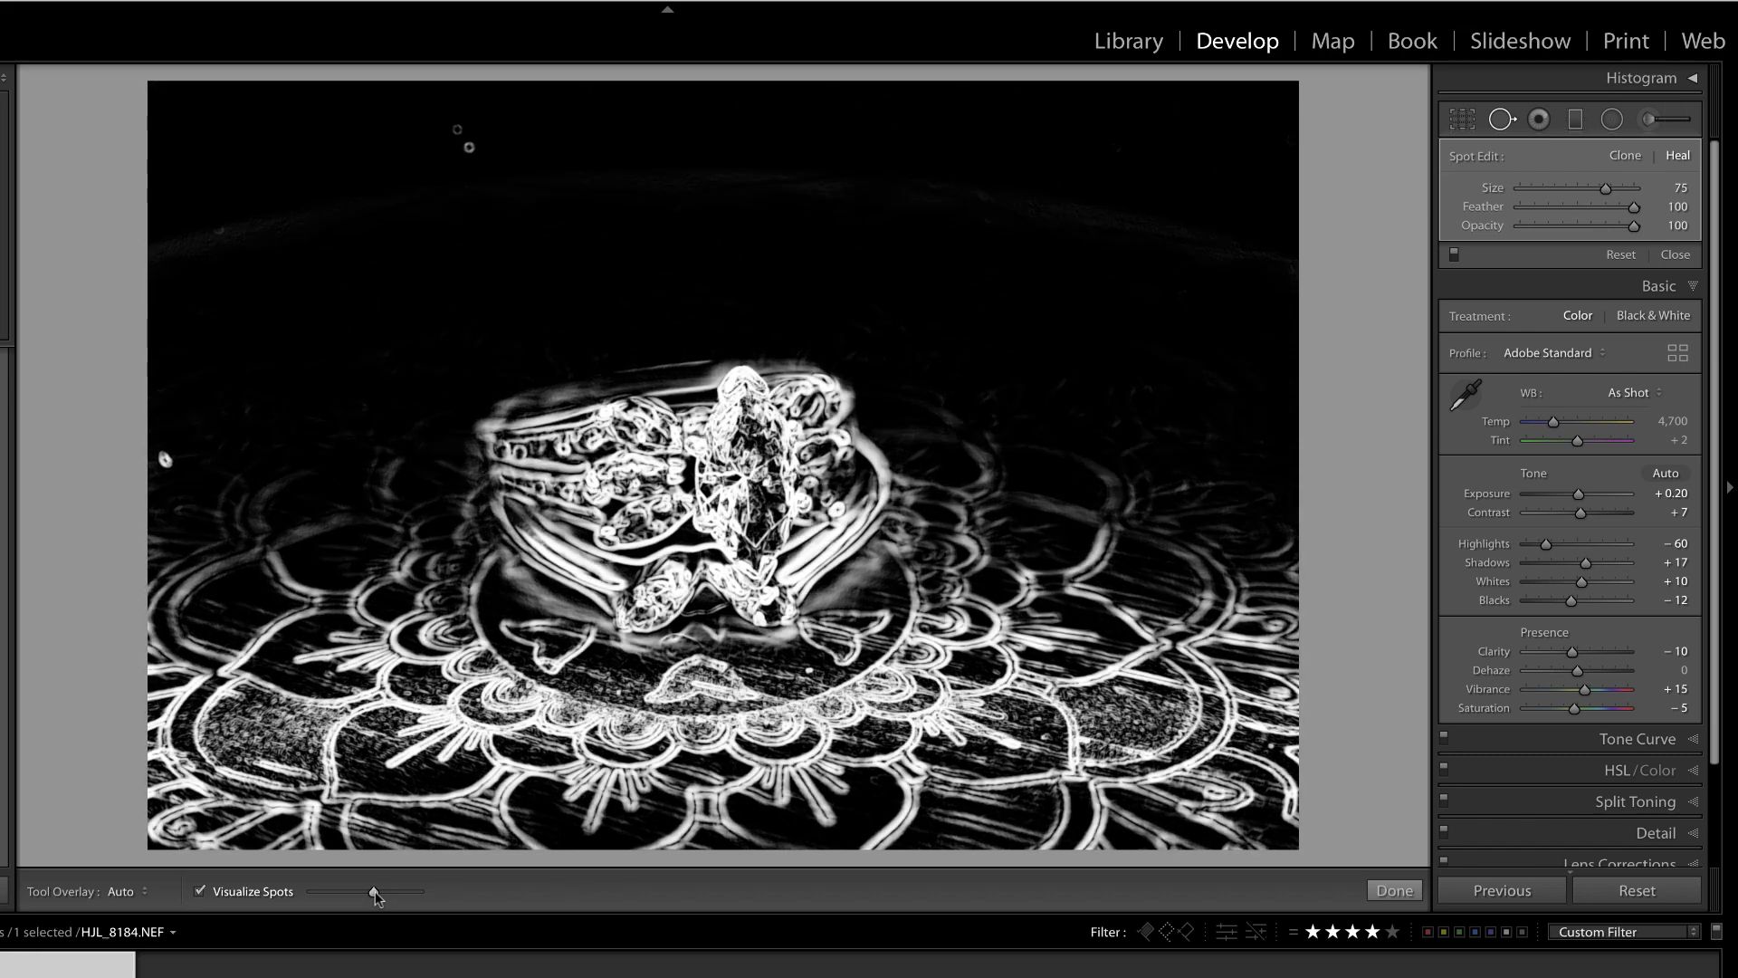
pyautogui.click(891, 107)
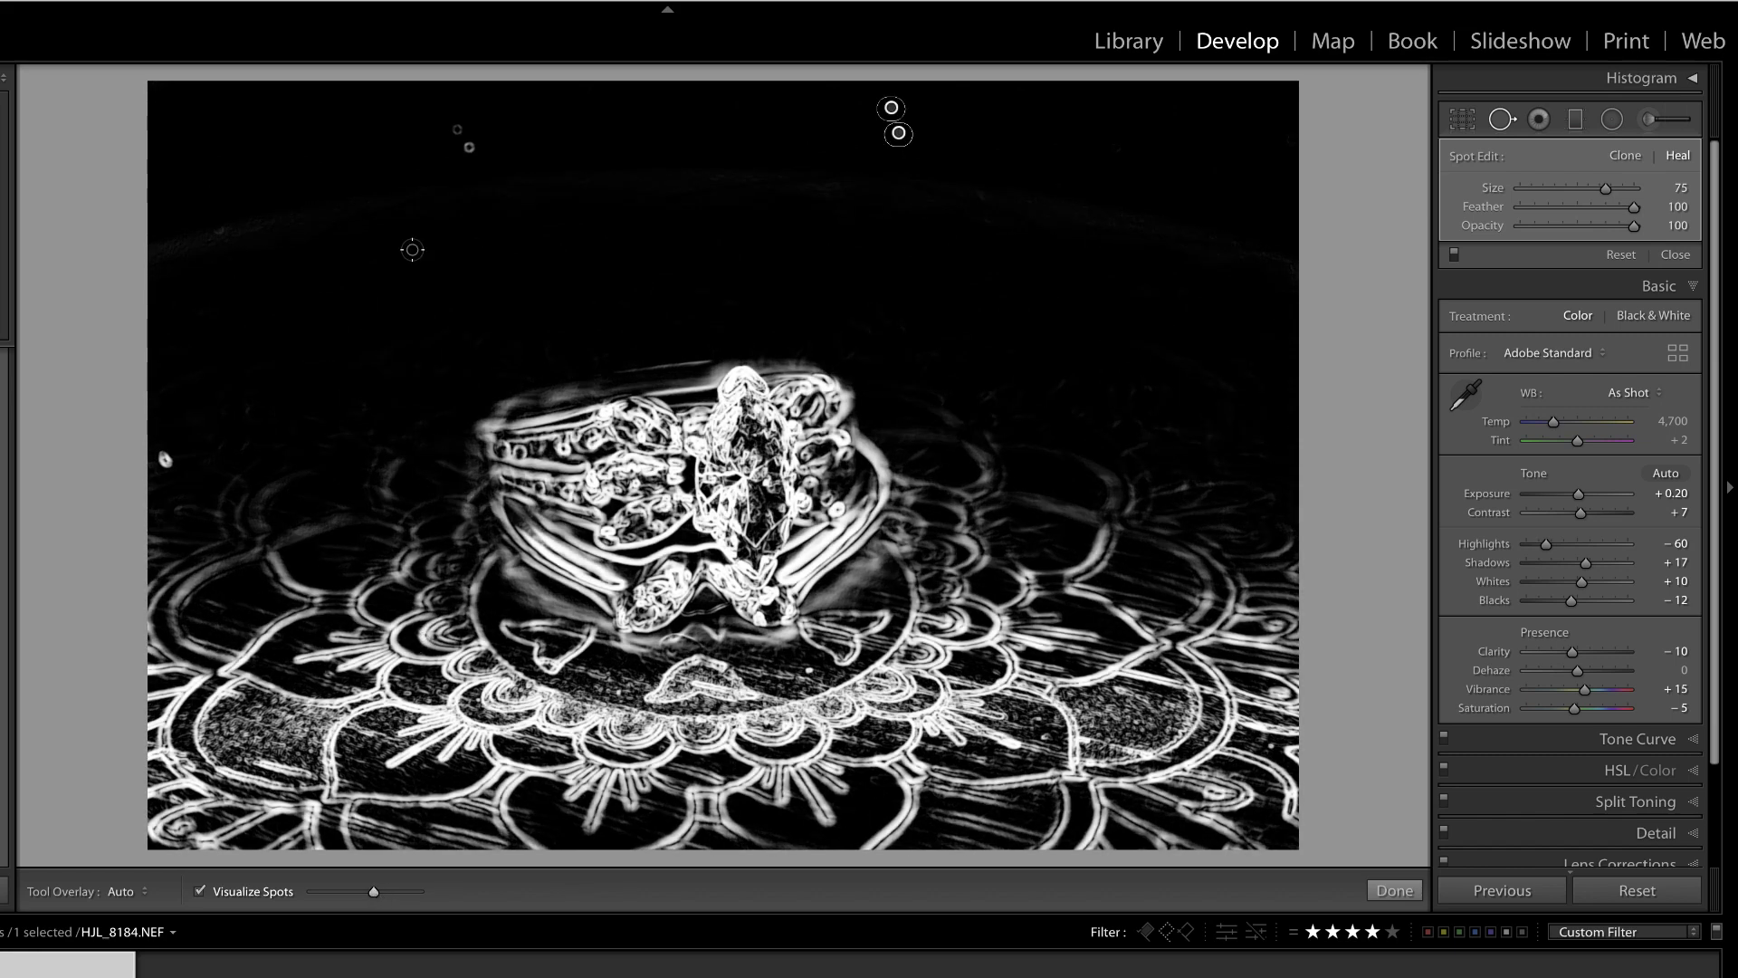
pyautogui.click(469, 149)
pyautogui.click(469, 148)
pyautogui.click(456, 128)
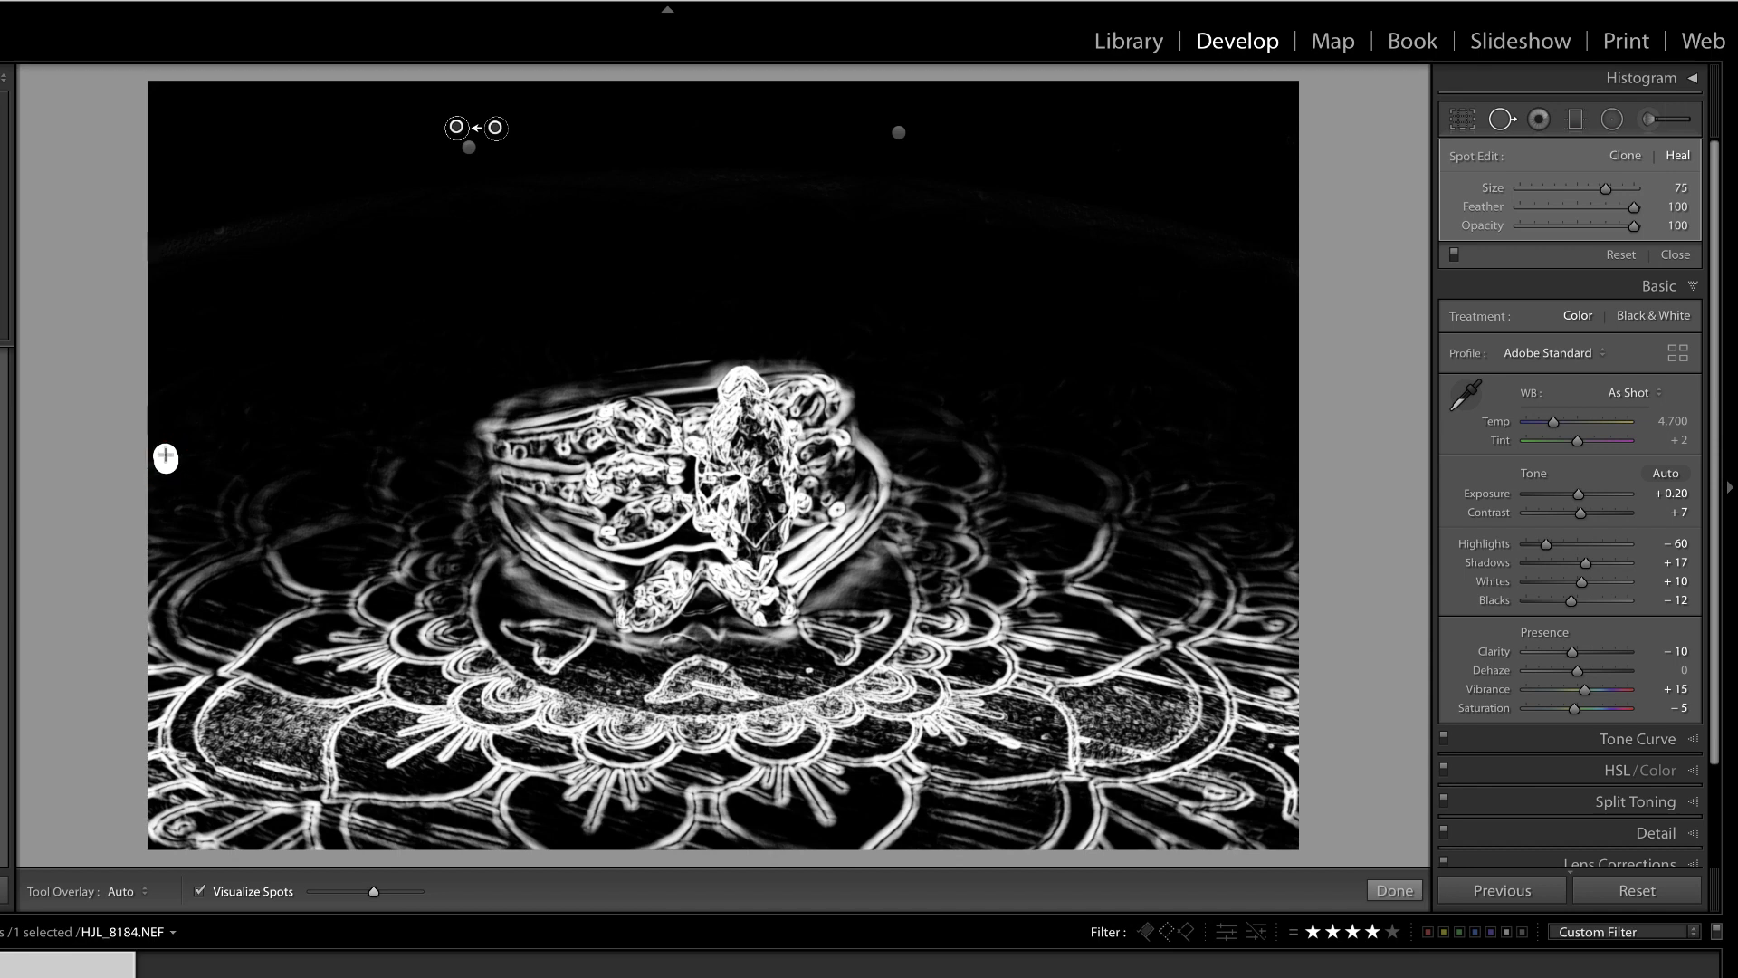
pyautogui.click(166, 459)
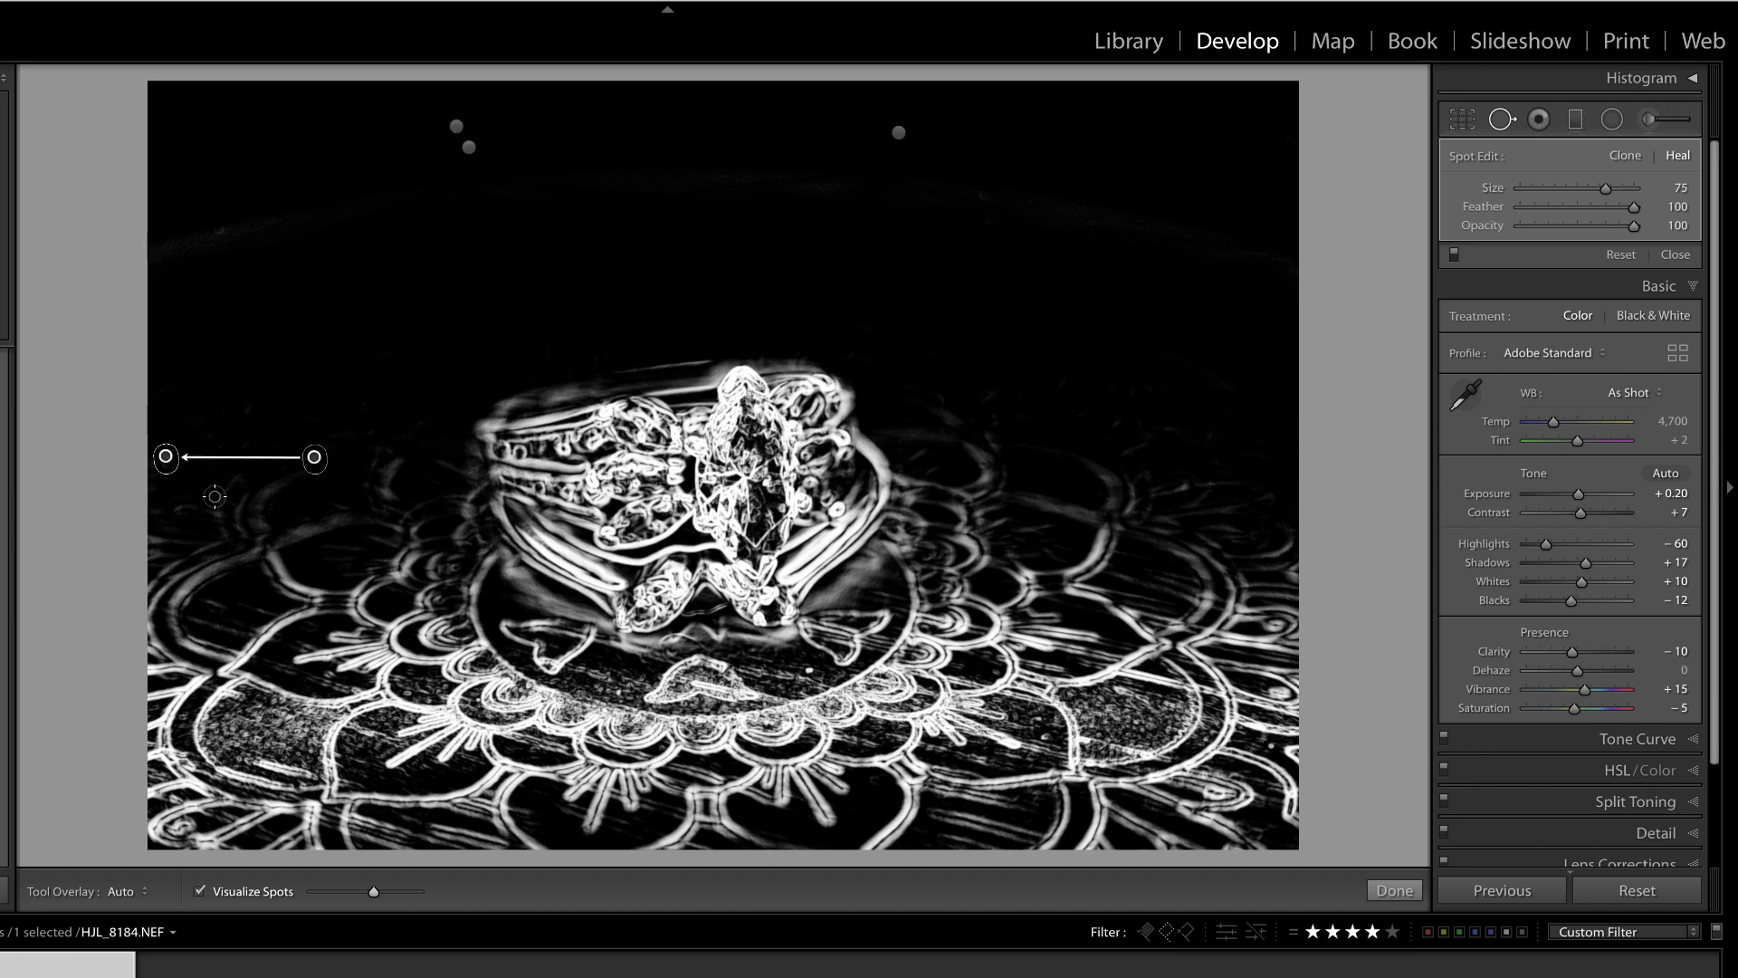
pyautogui.press('a')
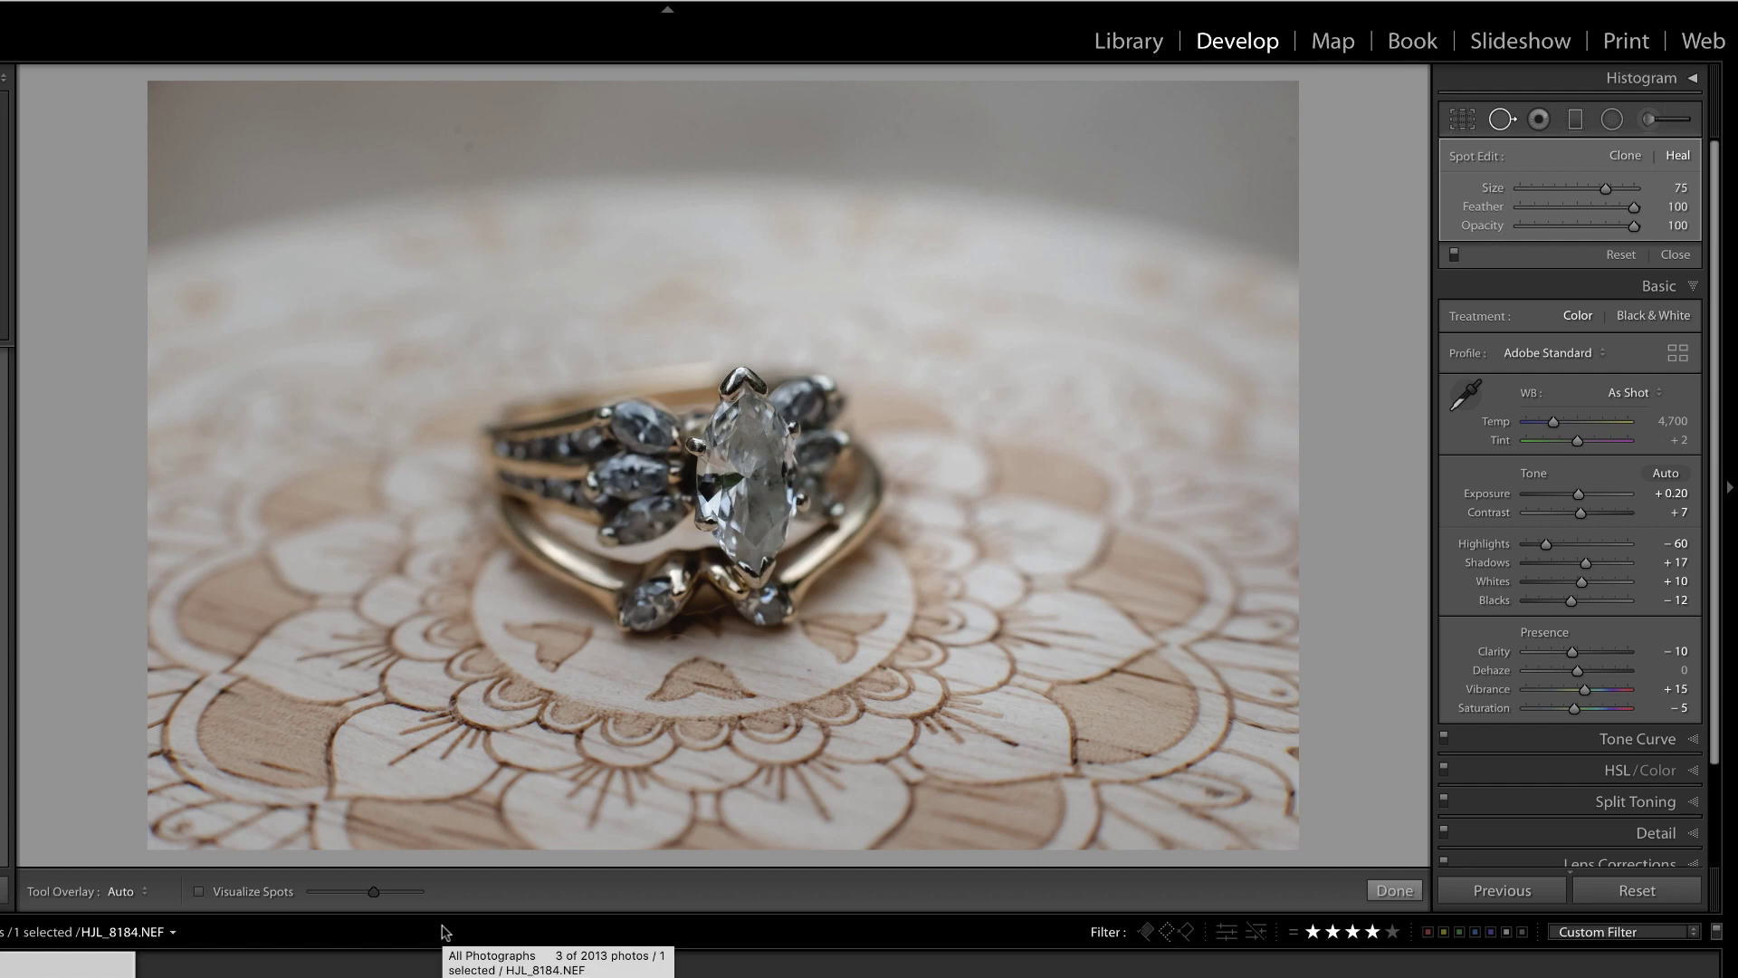
pyautogui.press('\\')
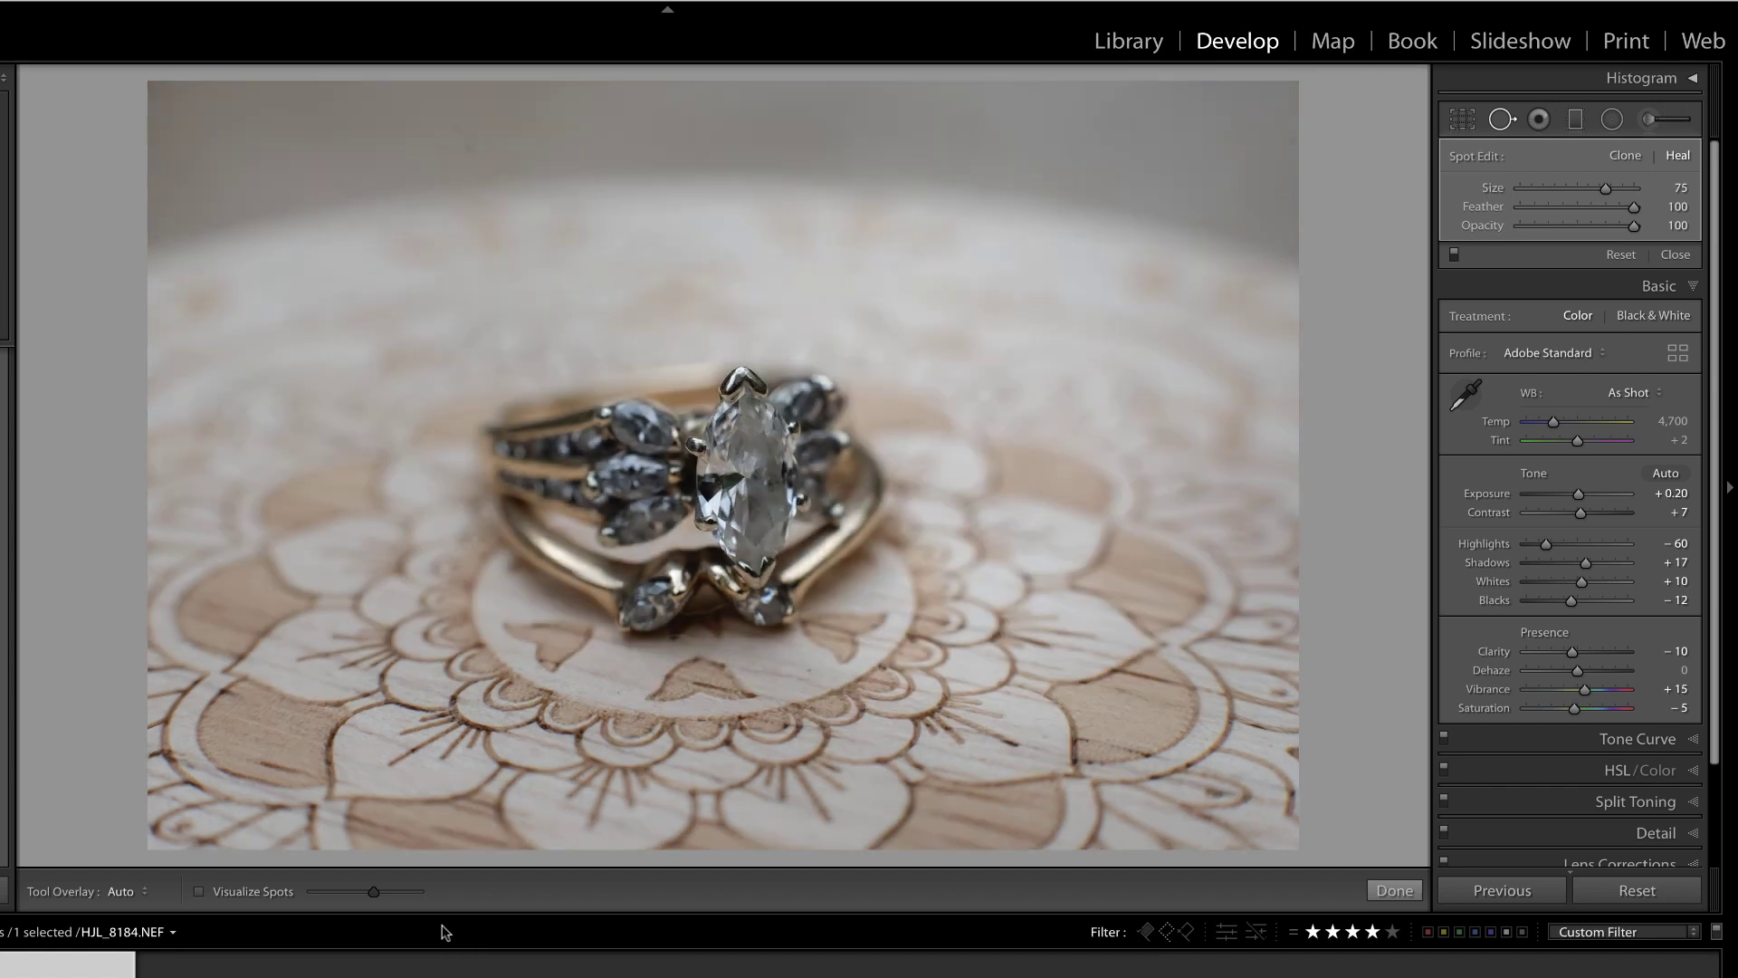
# Replace the two separate upper-left heal spots with a single healing stroke that covers both blemishes.
pyautogui.click(469, 146)
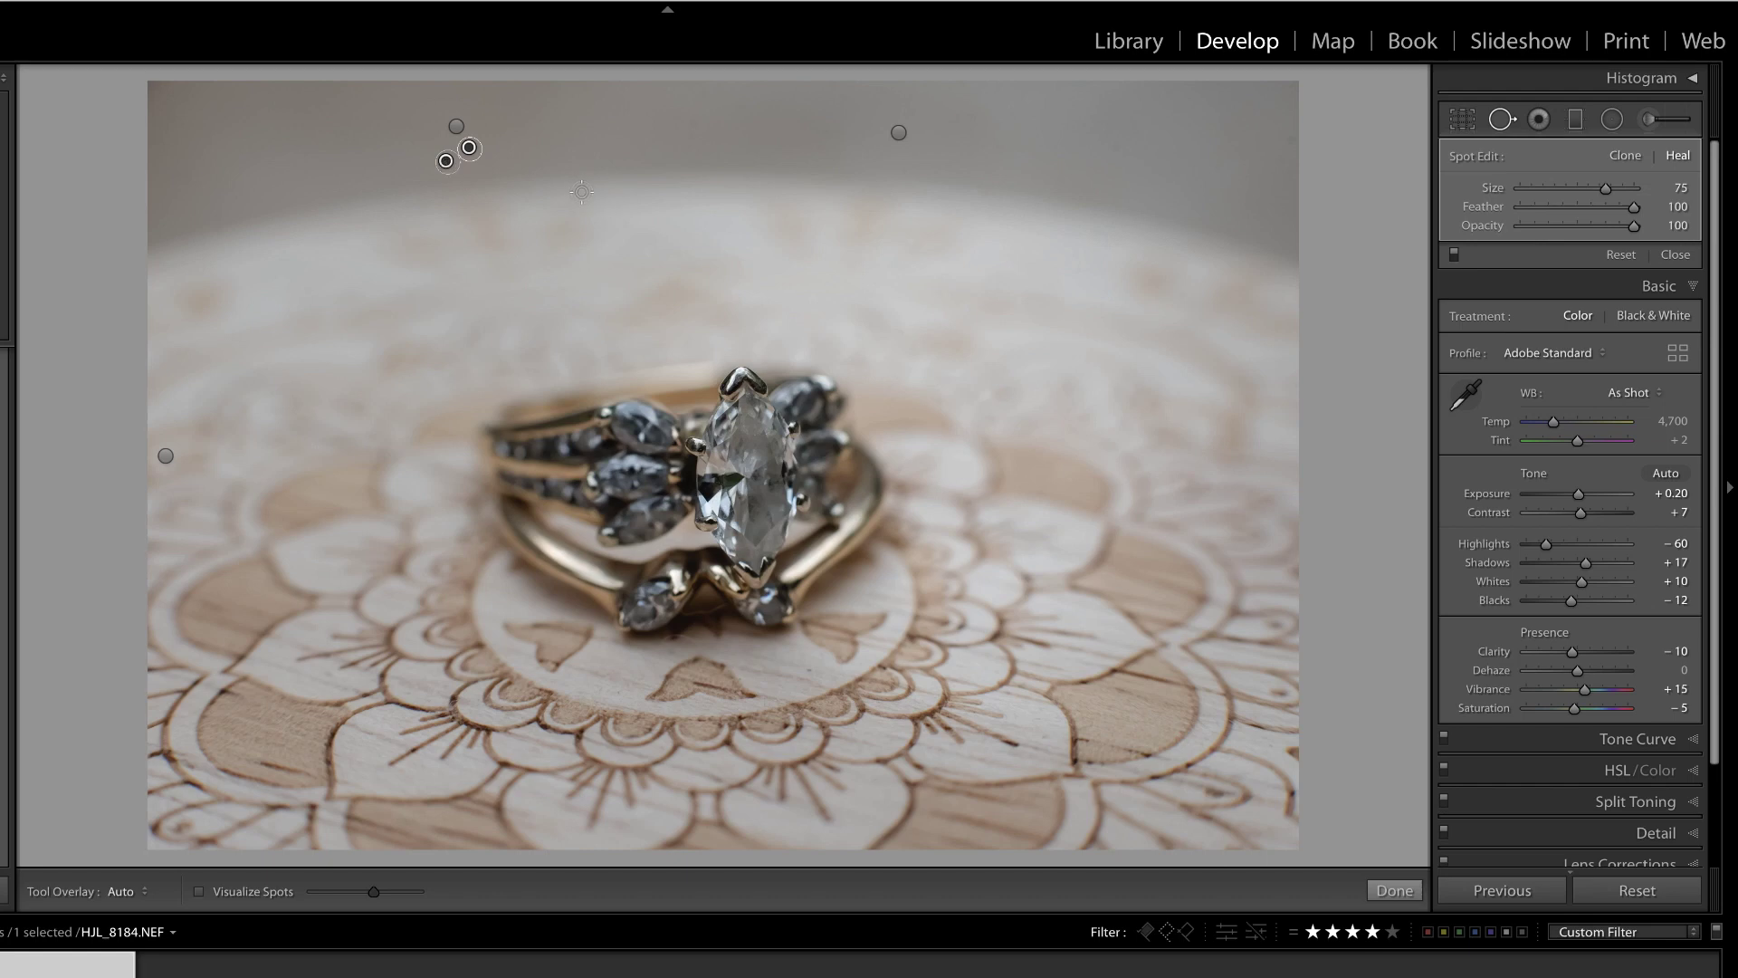
pyautogui.keyDown('alt'); pyautogui.click(467, 147); pyautogui.keyUp('alt')
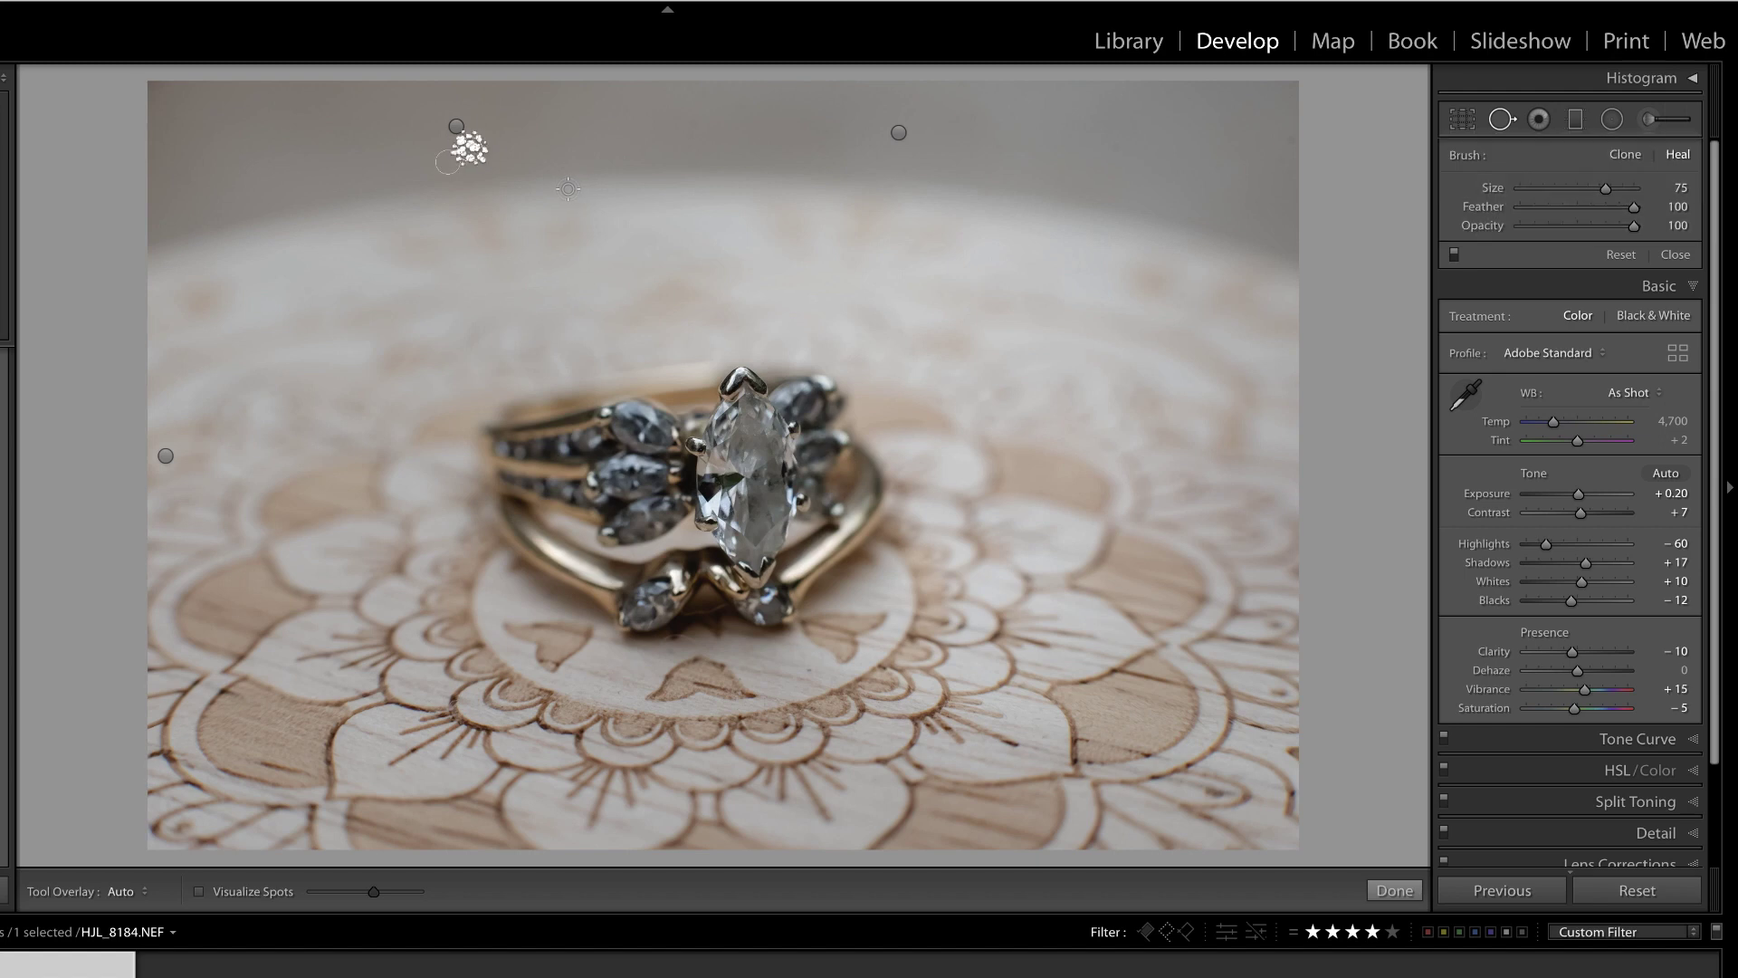
pyautogui.click(457, 128)
pyautogui.press('Delete')
pyautogui.click(470, 146)
pyautogui.moveTo(470, 147); pyautogui.dragTo(460, 135)
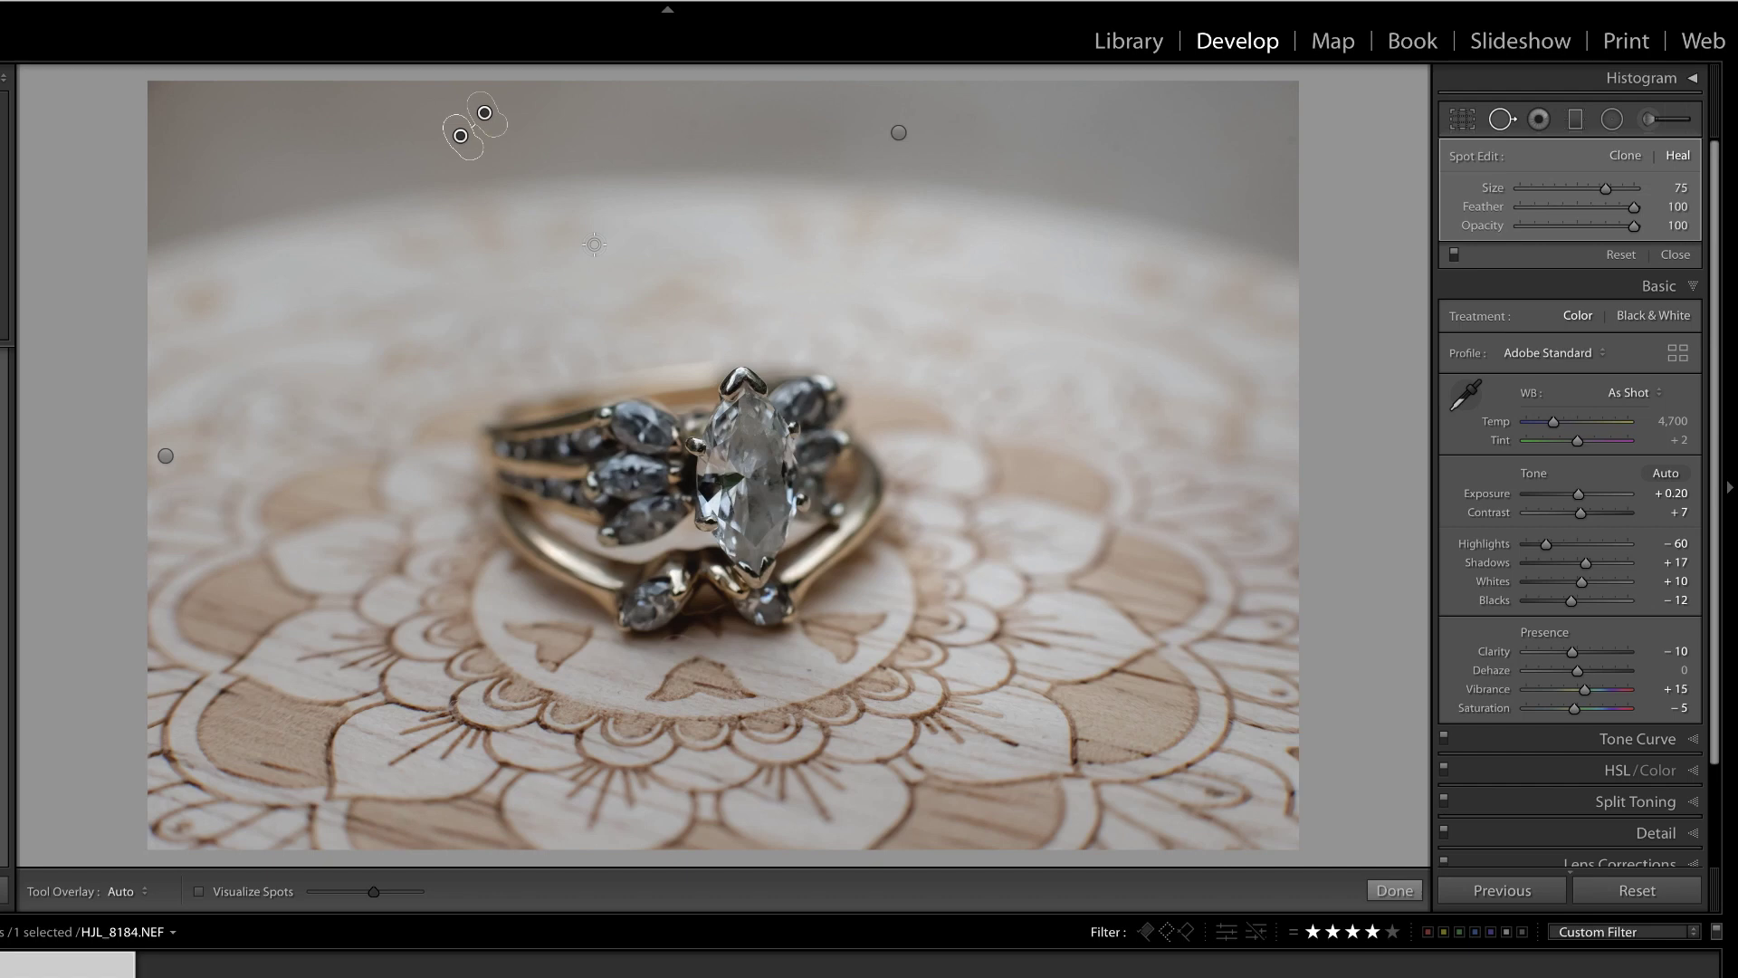
# Leave Spot Removal and compare the healed ring photo with its original.
pyautogui.press('q')
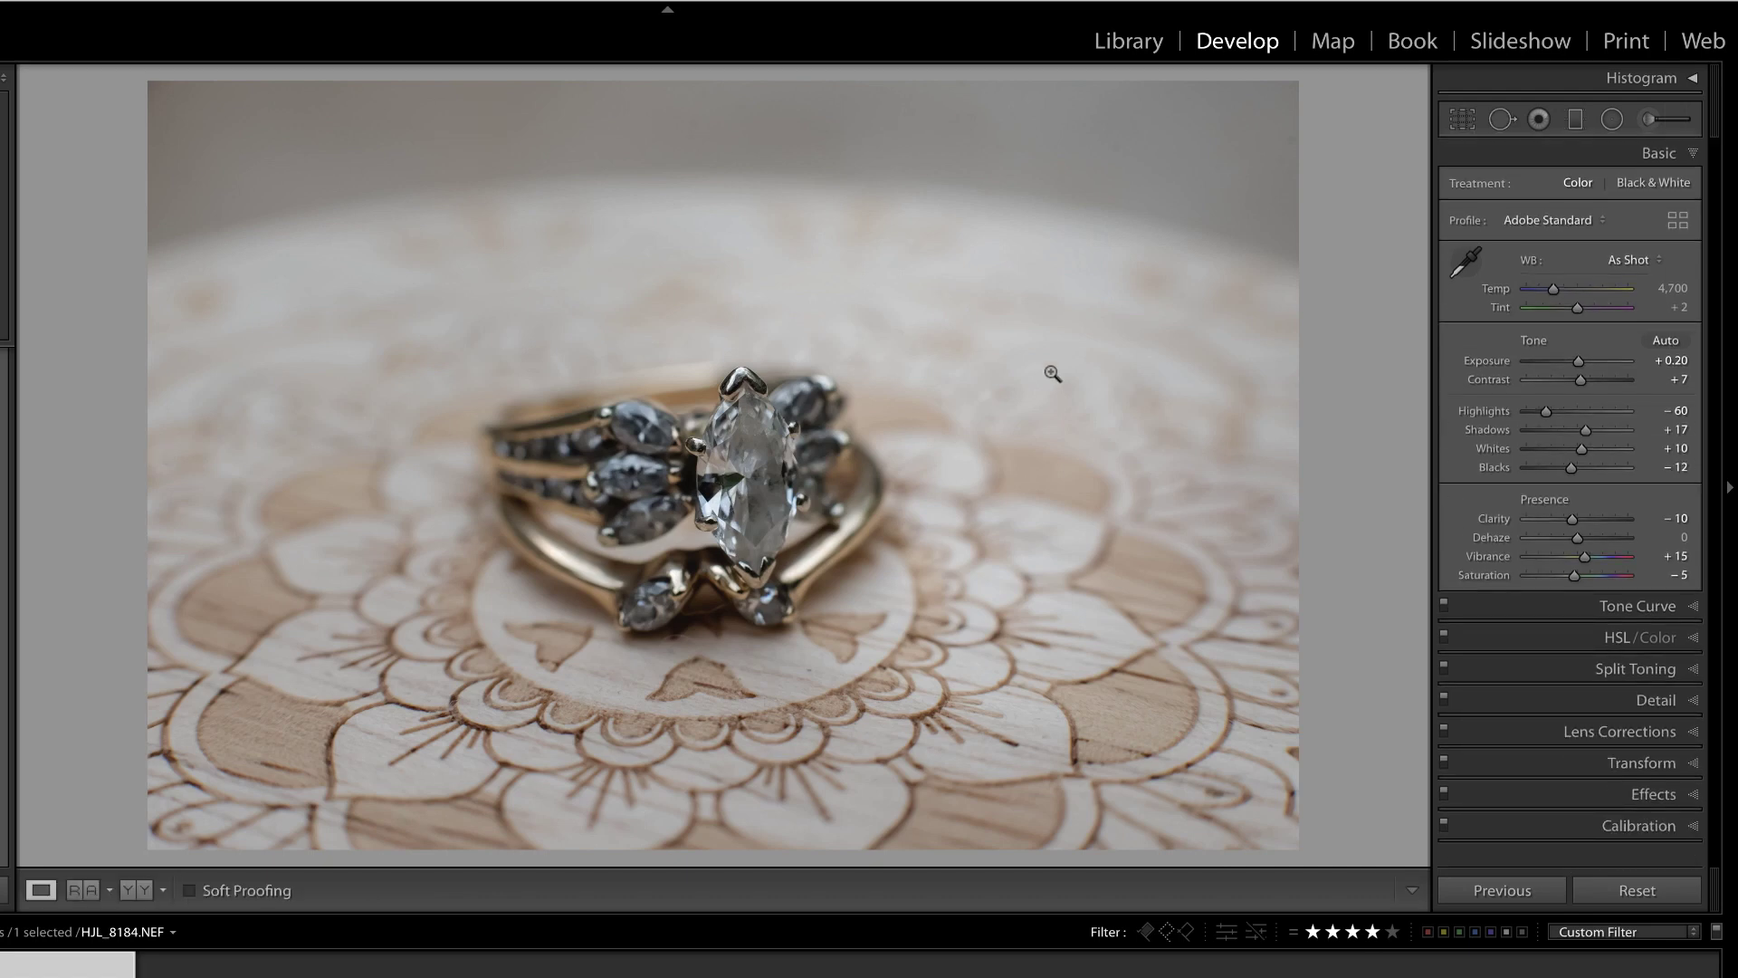
pyautogui.press('\\')
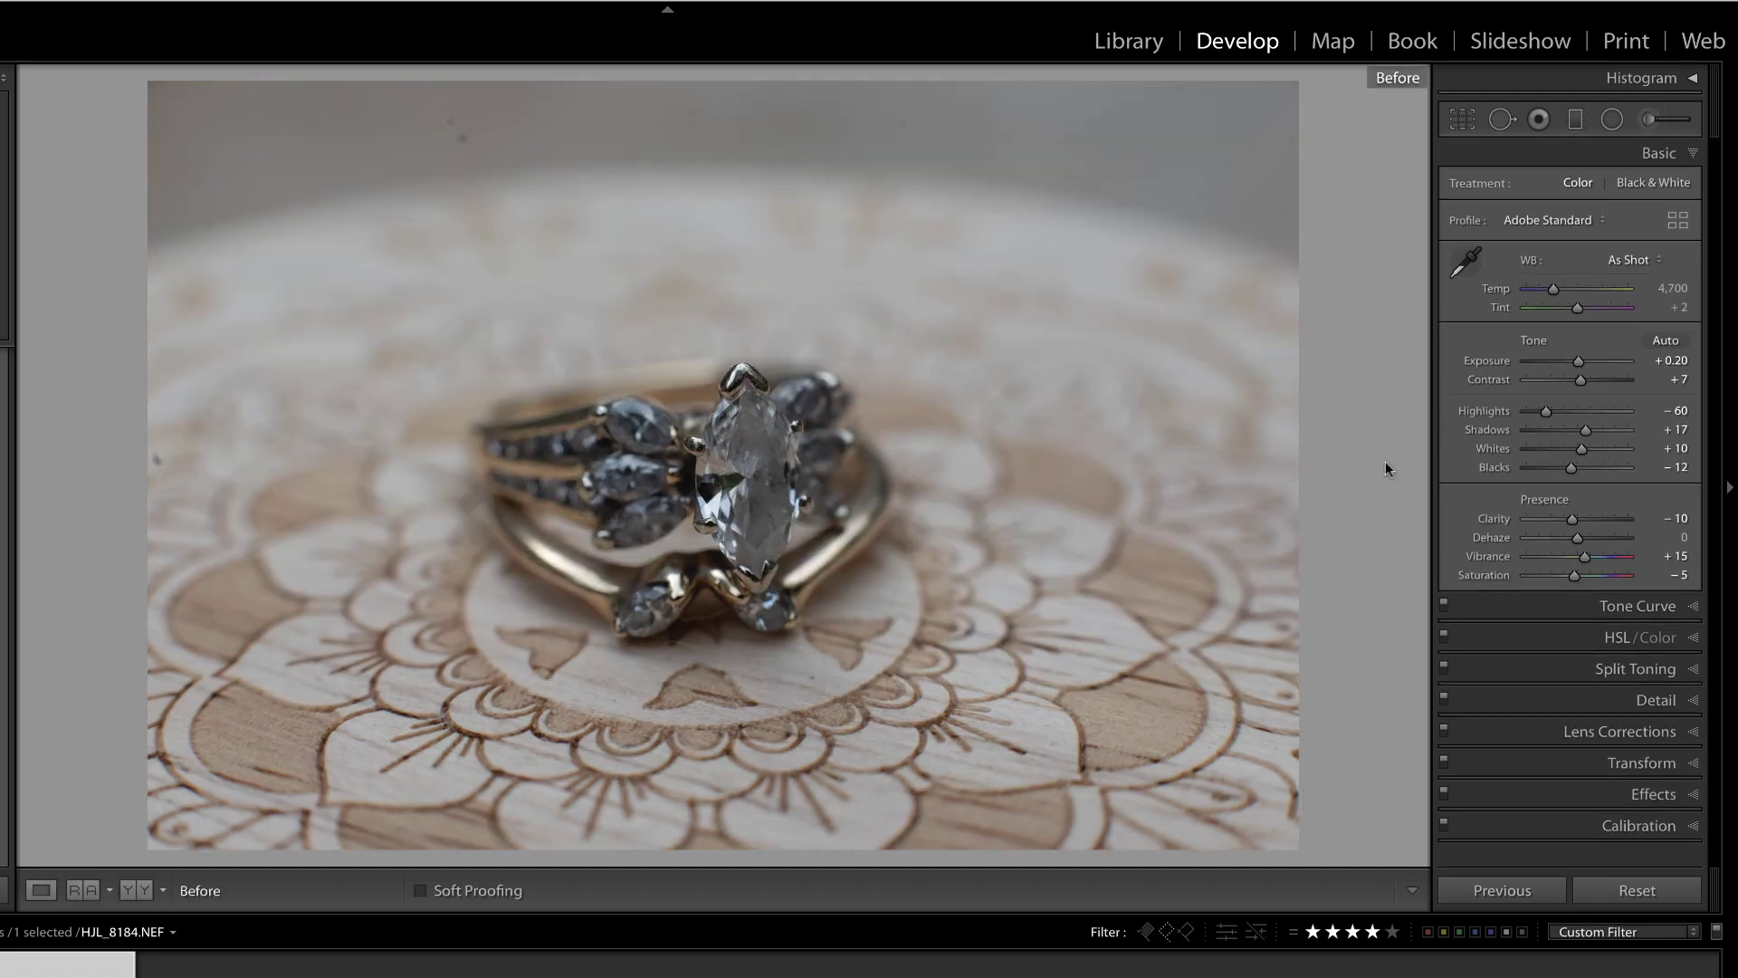
pyautogui.press('\\')
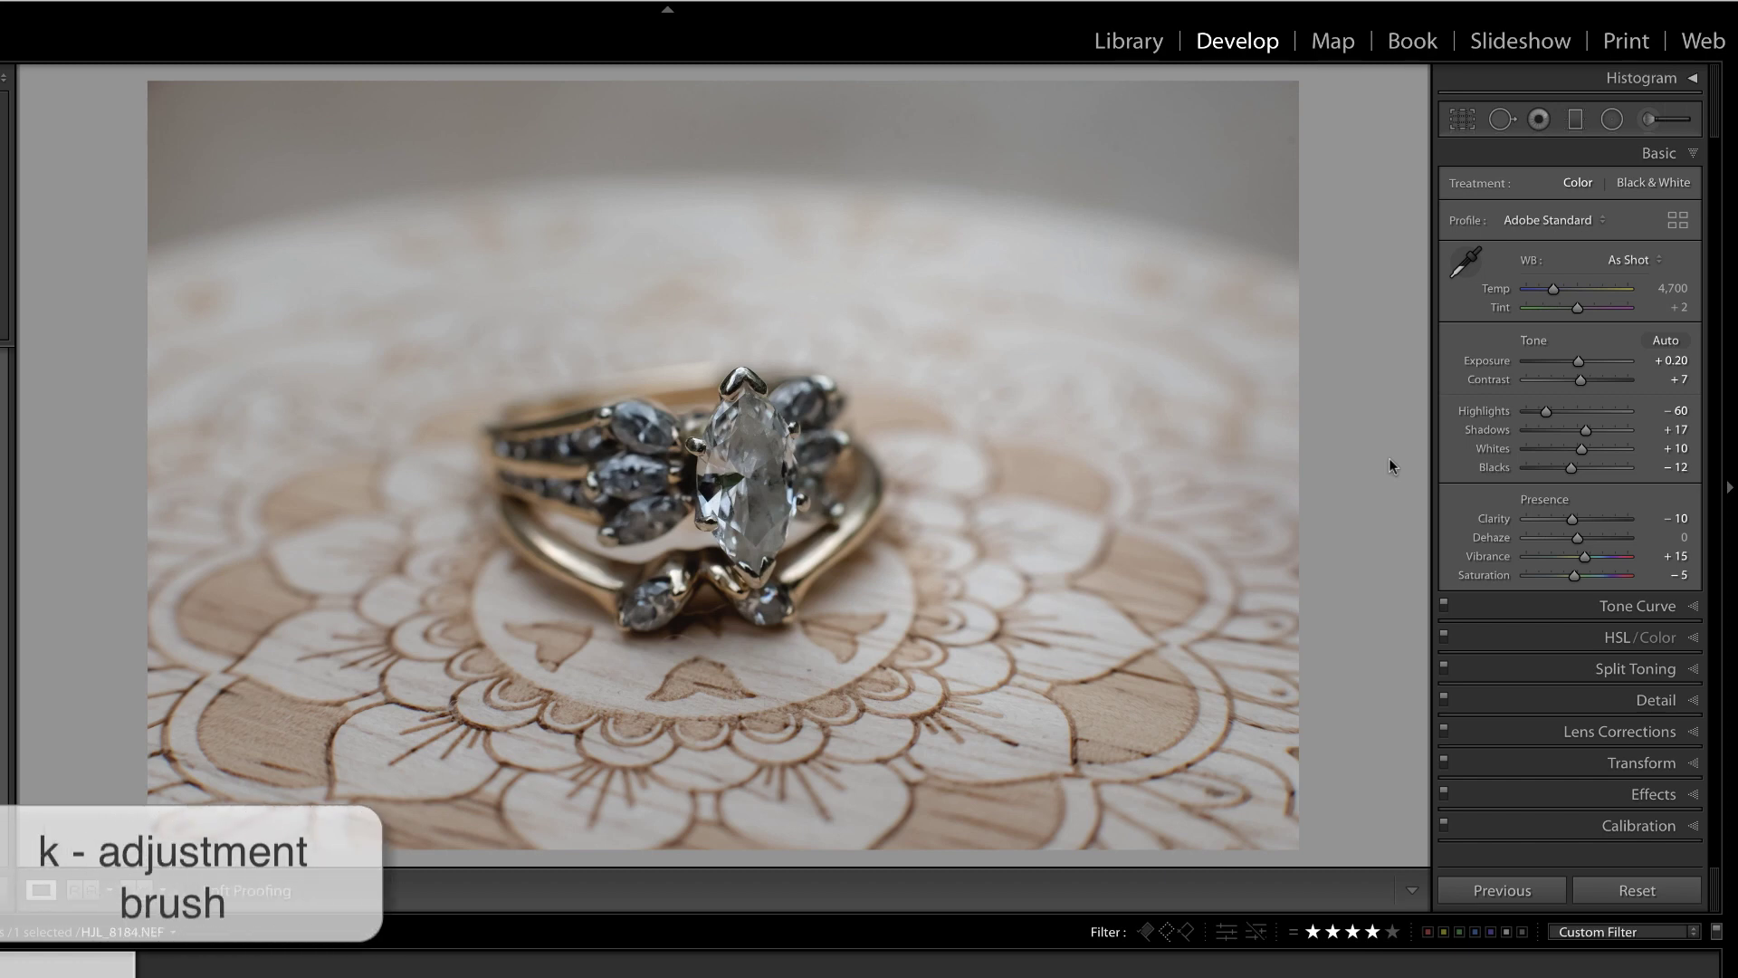
# Paint over the ring with an adjustment brush at exposure 1.41, shadows 37, clarity 41 and sharpness 47.
pyautogui.press('k')
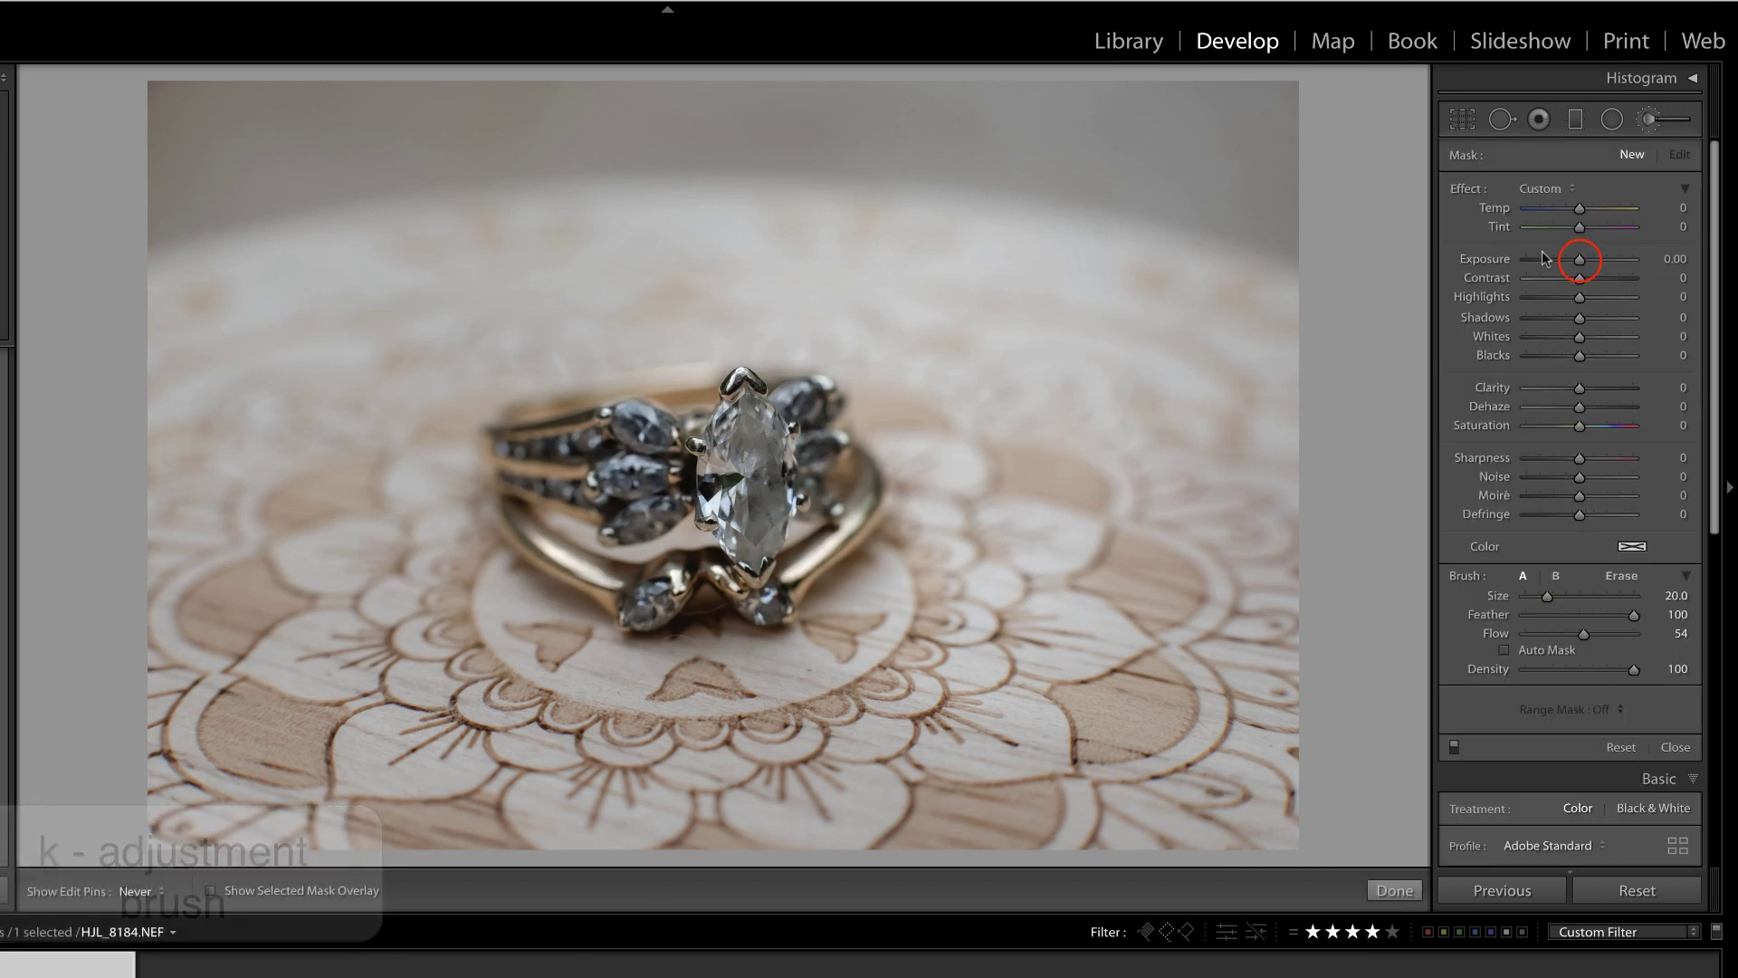
pyautogui.moveTo(1580, 259)
pyautogui.mouseDown()
pyautogui.moveTo(1601, 263)
pyautogui.moveTo(1599, 319)
pyautogui.mouseUp()
pyautogui.moveTo(1580, 388); pyautogui.dragTo(1602, 389)
pyautogui.moveTo(1579, 458); pyautogui.dragTo(1605, 458)
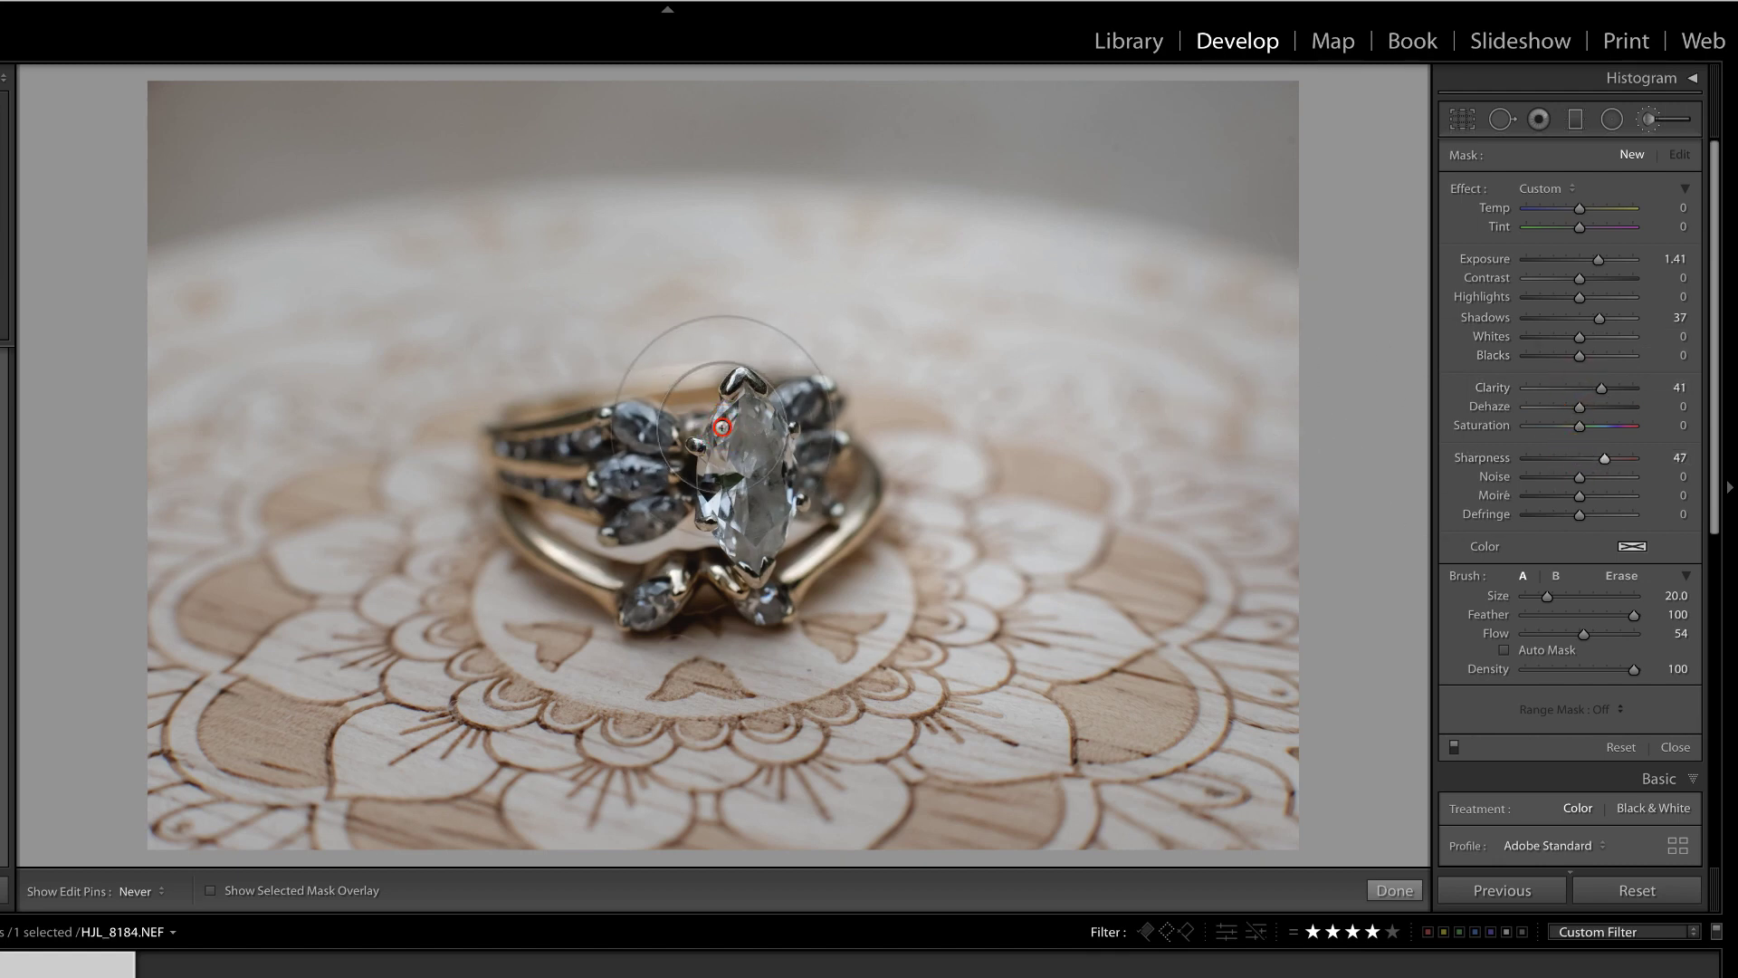
pyautogui.moveTo(656, 522)
pyautogui.mouseDown()
pyautogui.moveTo(561, 398)
pyautogui.moveTo(738, 423)
pyautogui.moveTo(826, 408)
pyautogui.moveTo(768, 368)
pyautogui.moveTo(608, 534)
pyautogui.moveTo(679, 520)
pyautogui.moveTo(742, 444)
pyautogui.moveTo(770, 439)
pyautogui.mouseUp()
# Refine the ring's brush adjustment to exposure 0.86, clarity 61 and sharpness 65.
pyautogui.moveTo(1599, 260); pyautogui.dragTo(1598, 262)
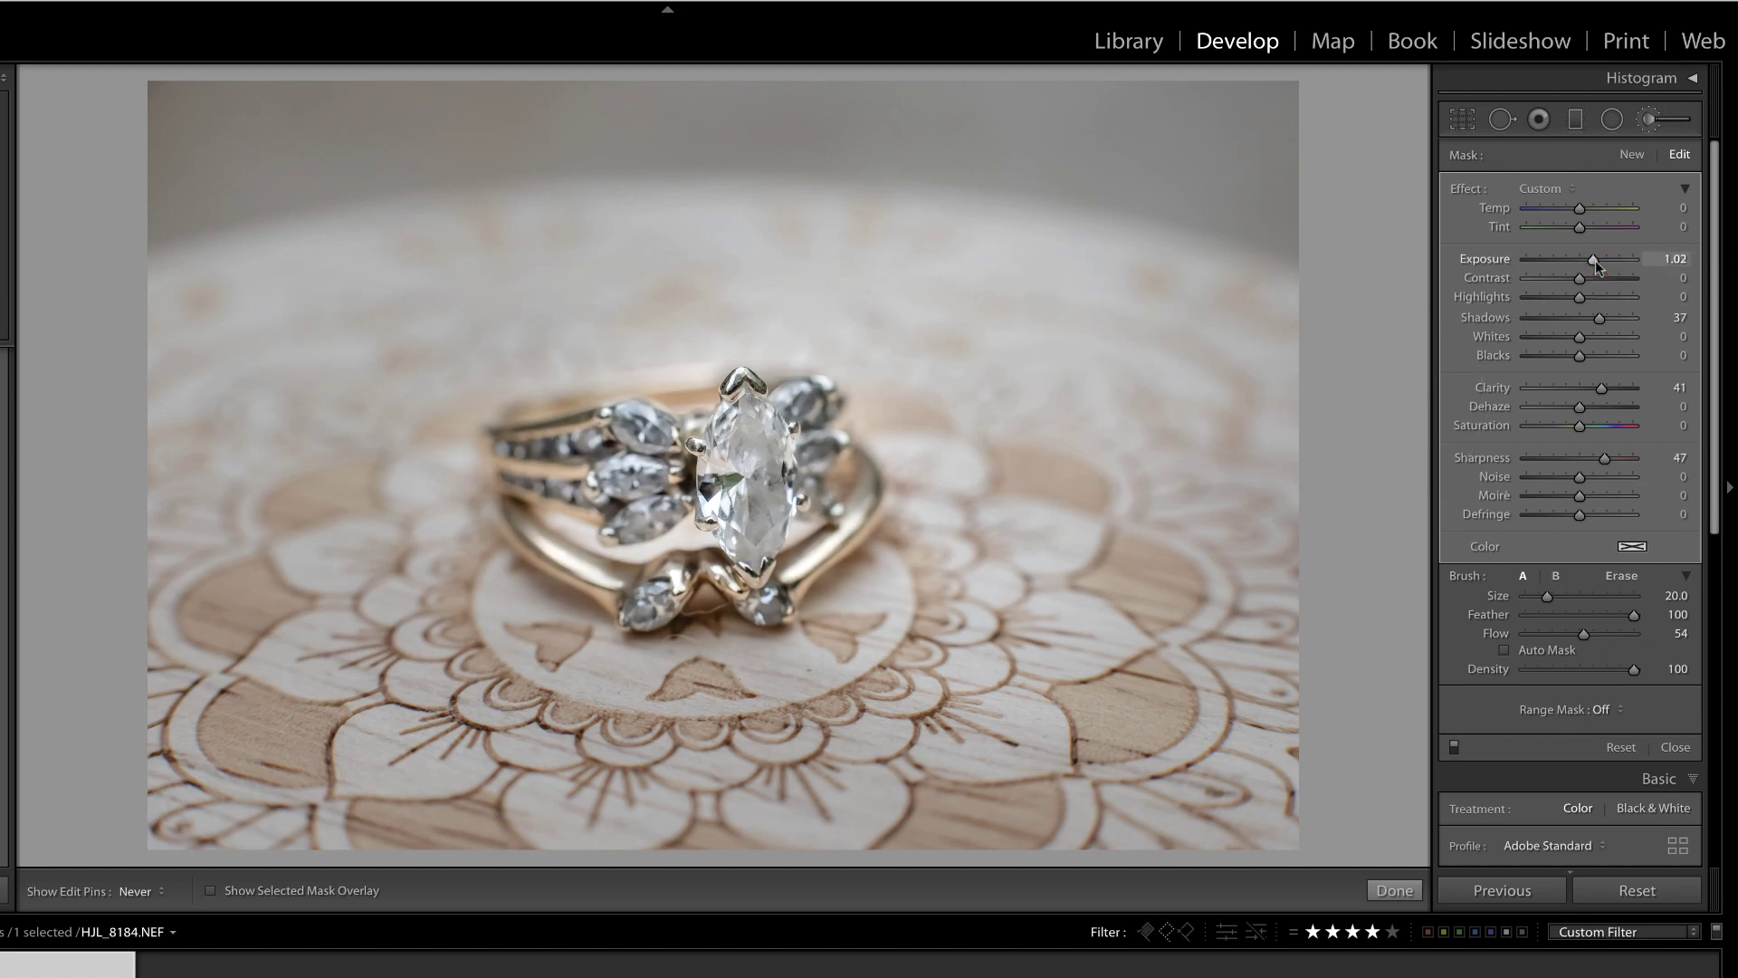
pyautogui.moveTo(1596, 259); pyautogui.dragTo(1594, 258)
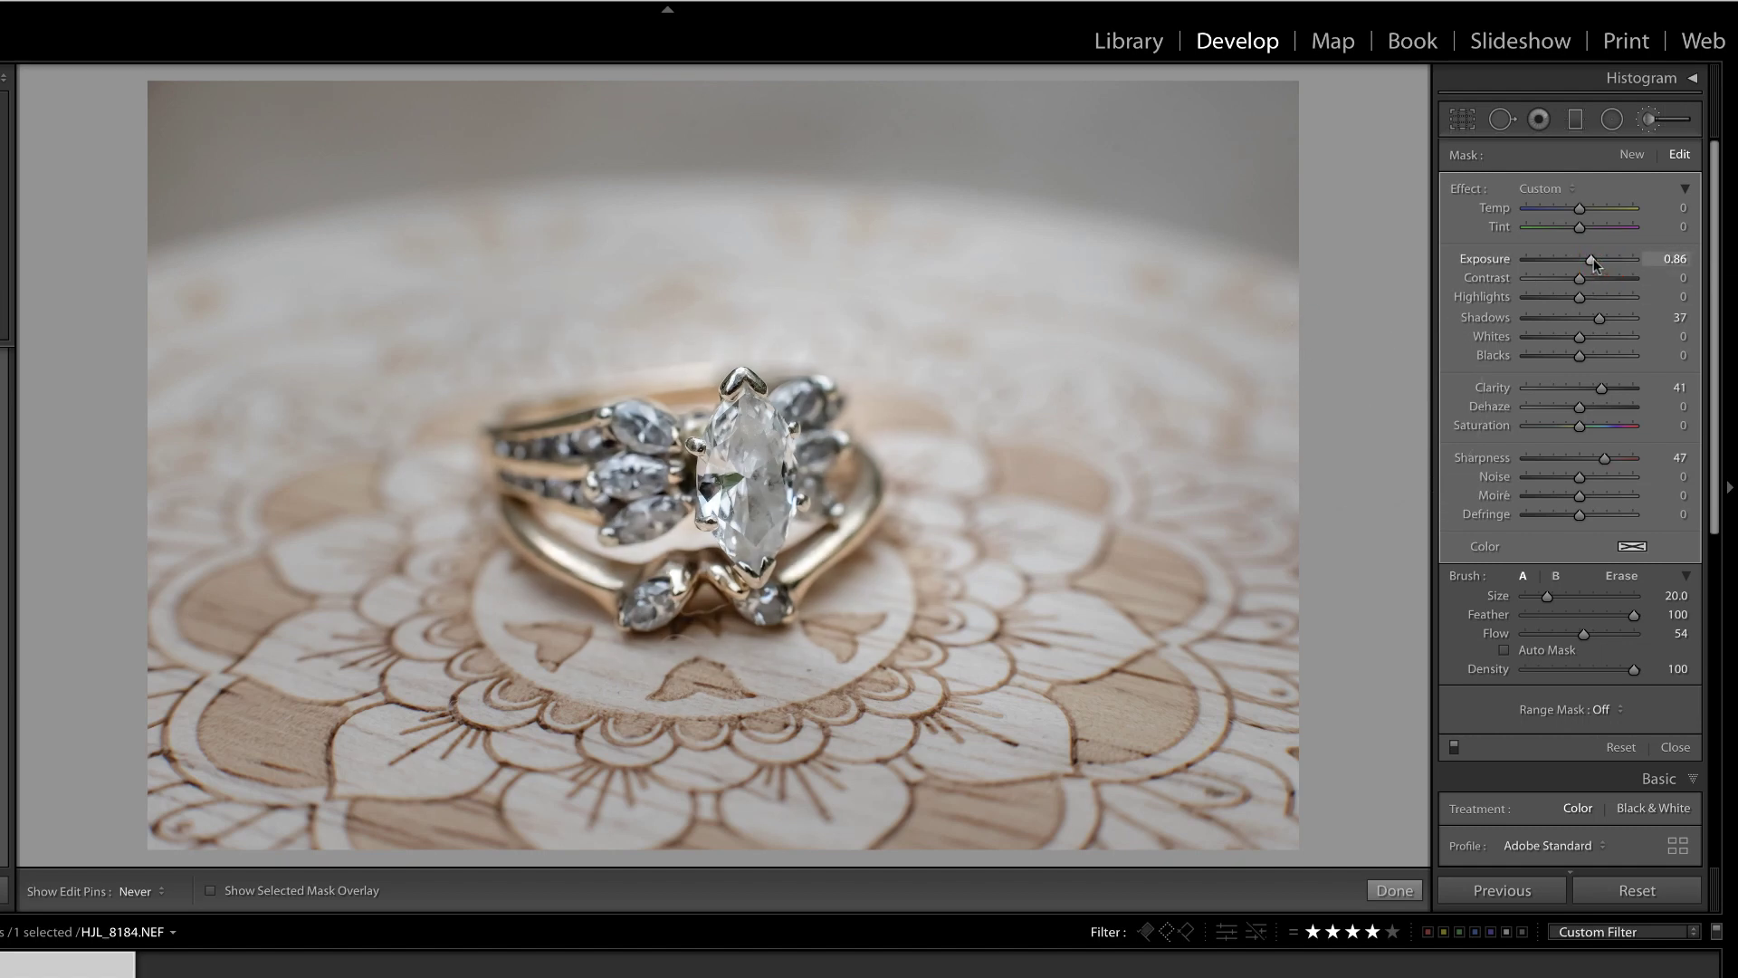
pyautogui.click(1609, 388)
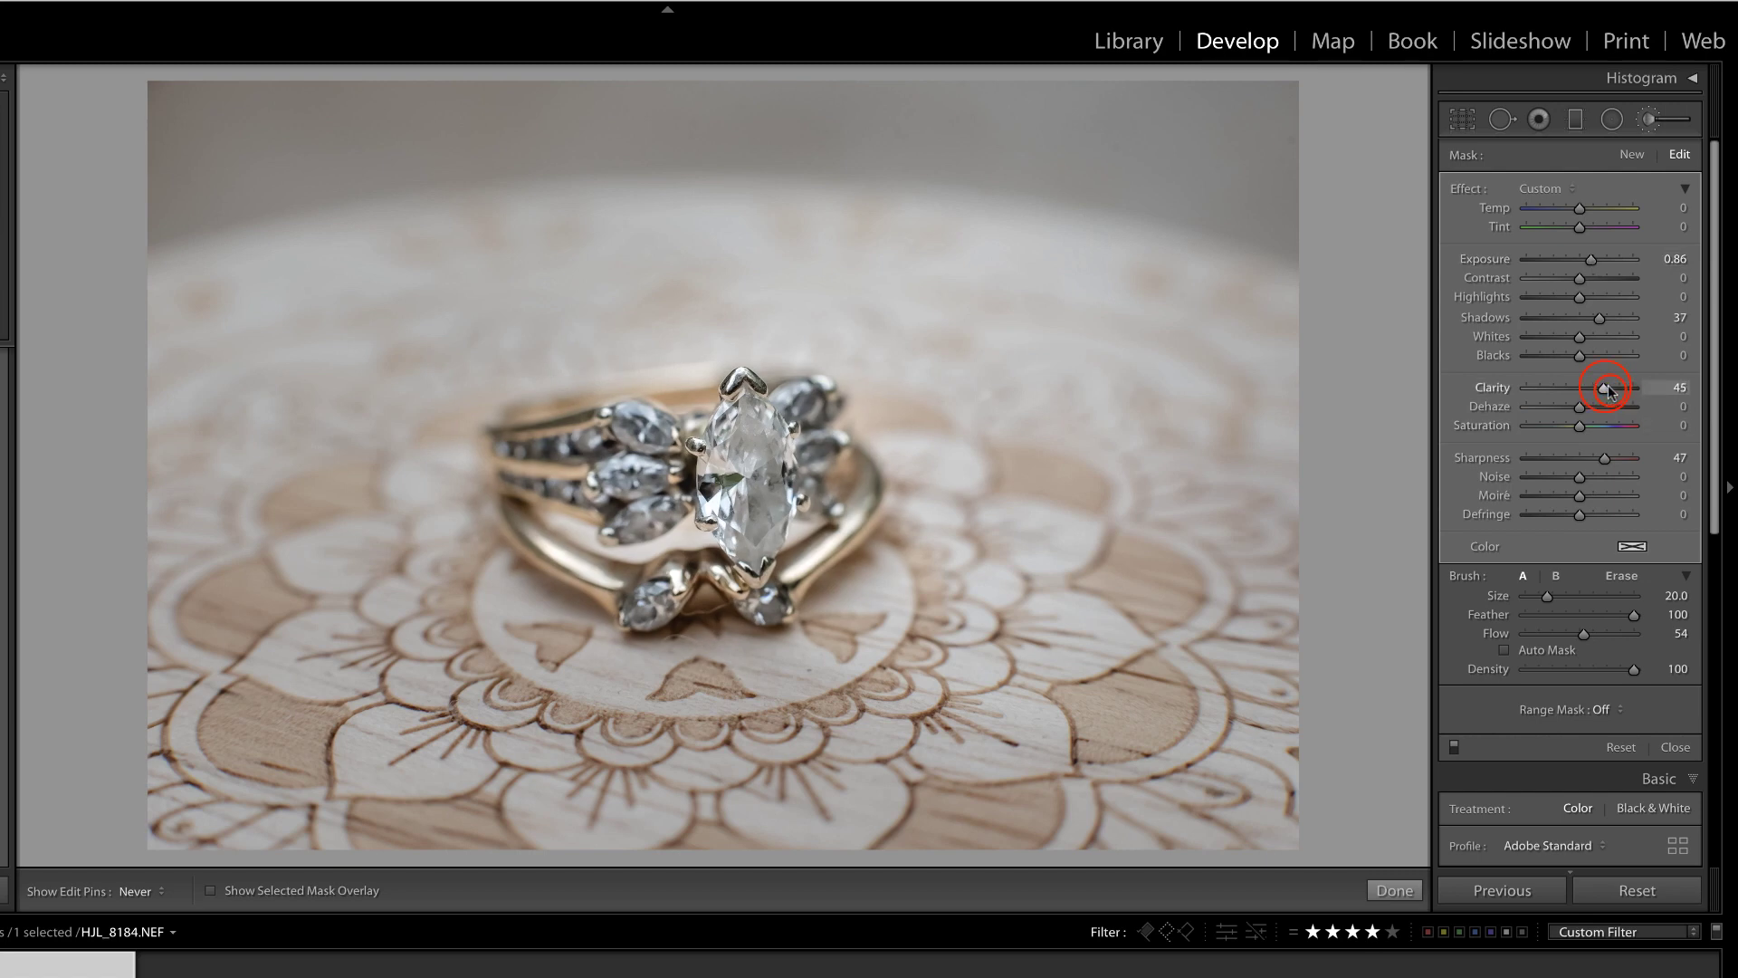
pyautogui.moveTo(1614, 392); pyautogui.dragTo(1617, 389)
pyautogui.moveTo(1605, 459); pyautogui.dragTo(1615, 459)
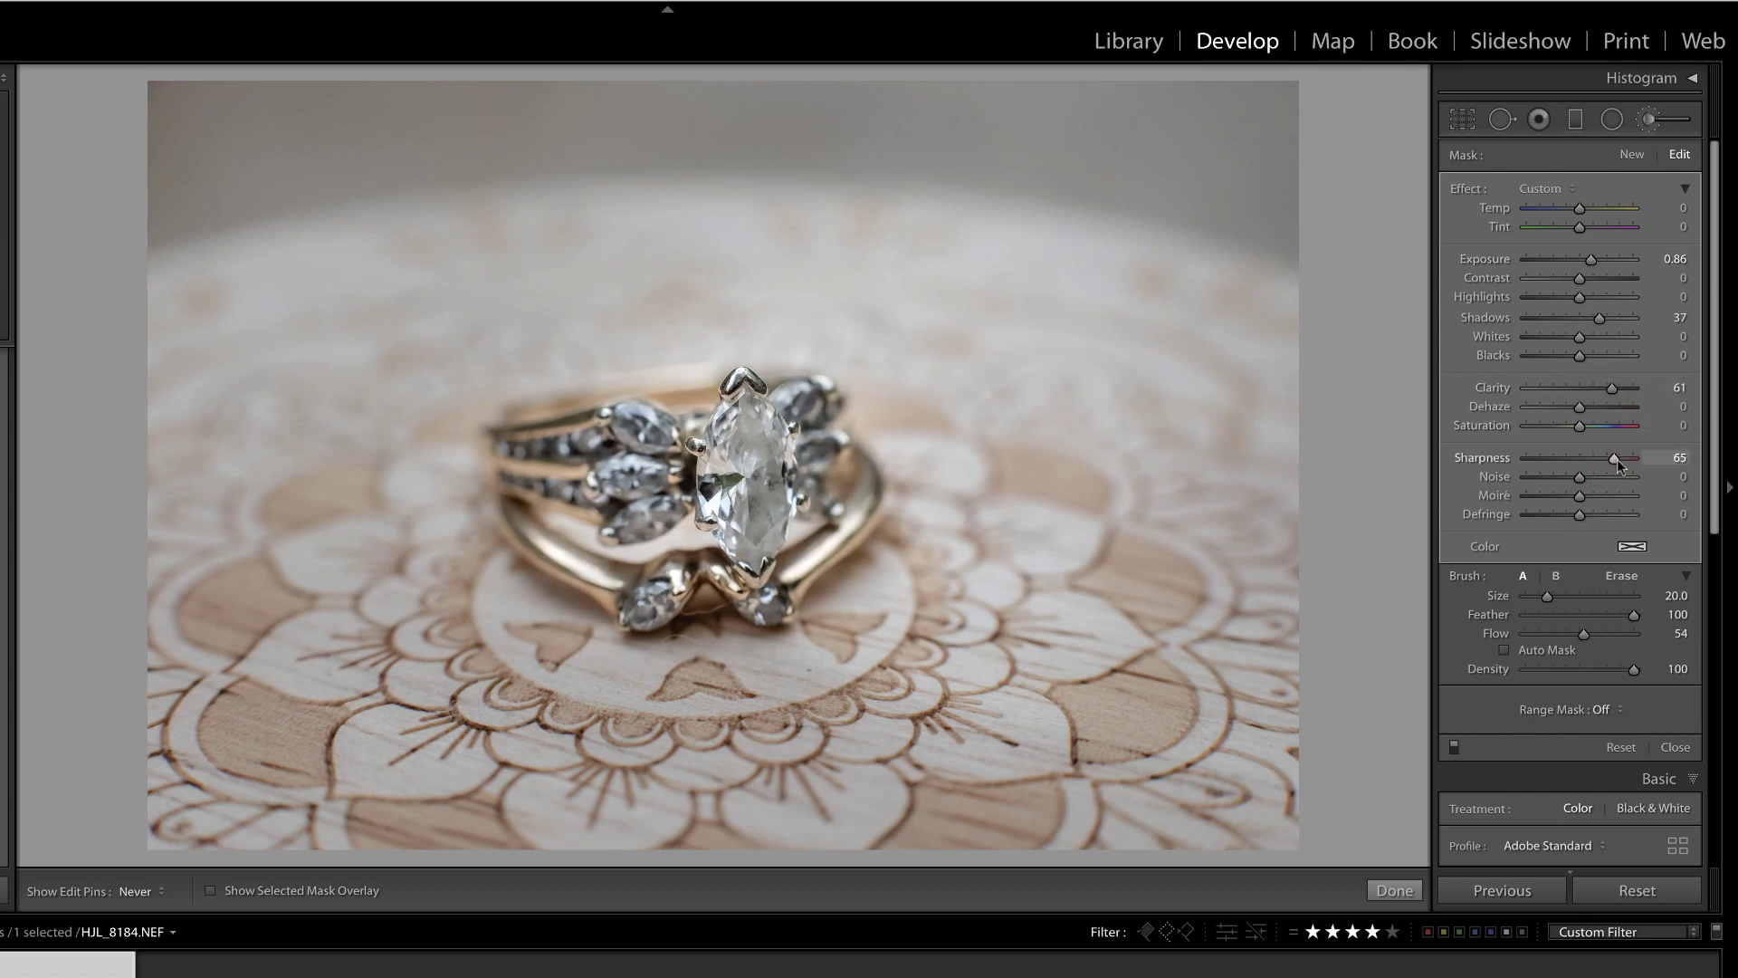
# Compare the ring with the brush adjustment switched off and on, leave it enabled, and close the adjustment brush.
pyautogui.click(1454, 747)
pyautogui.click(1453, 746)
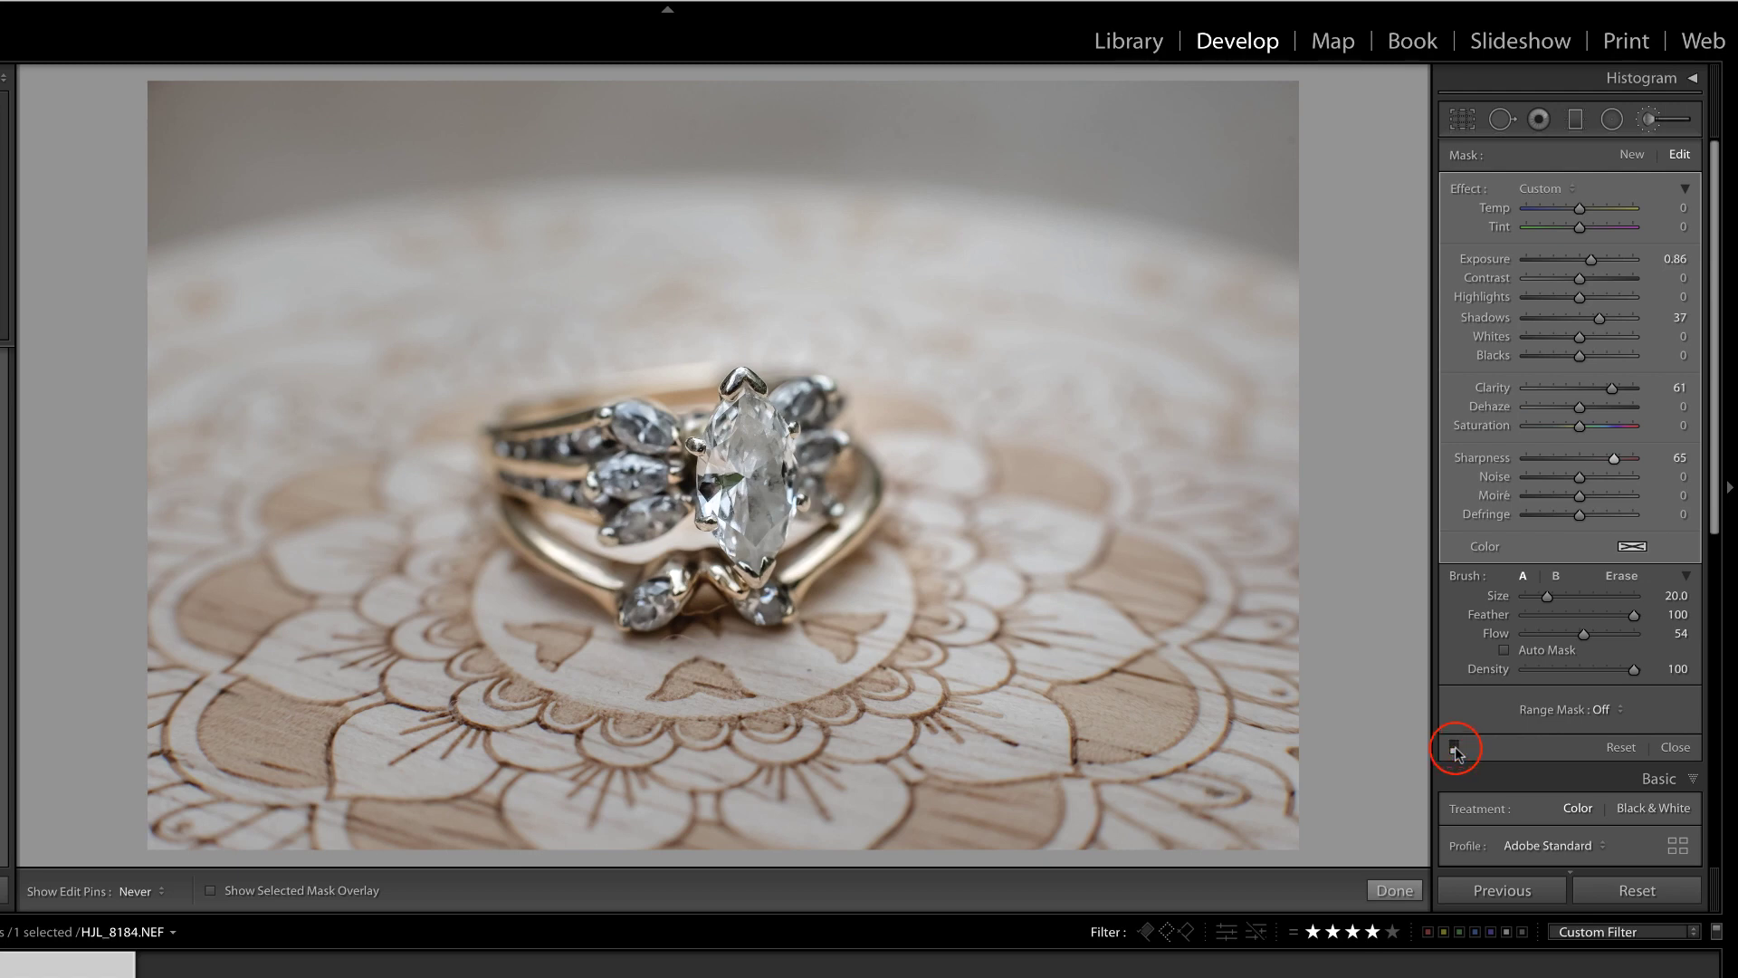
pyautogui.click(1454, 747)
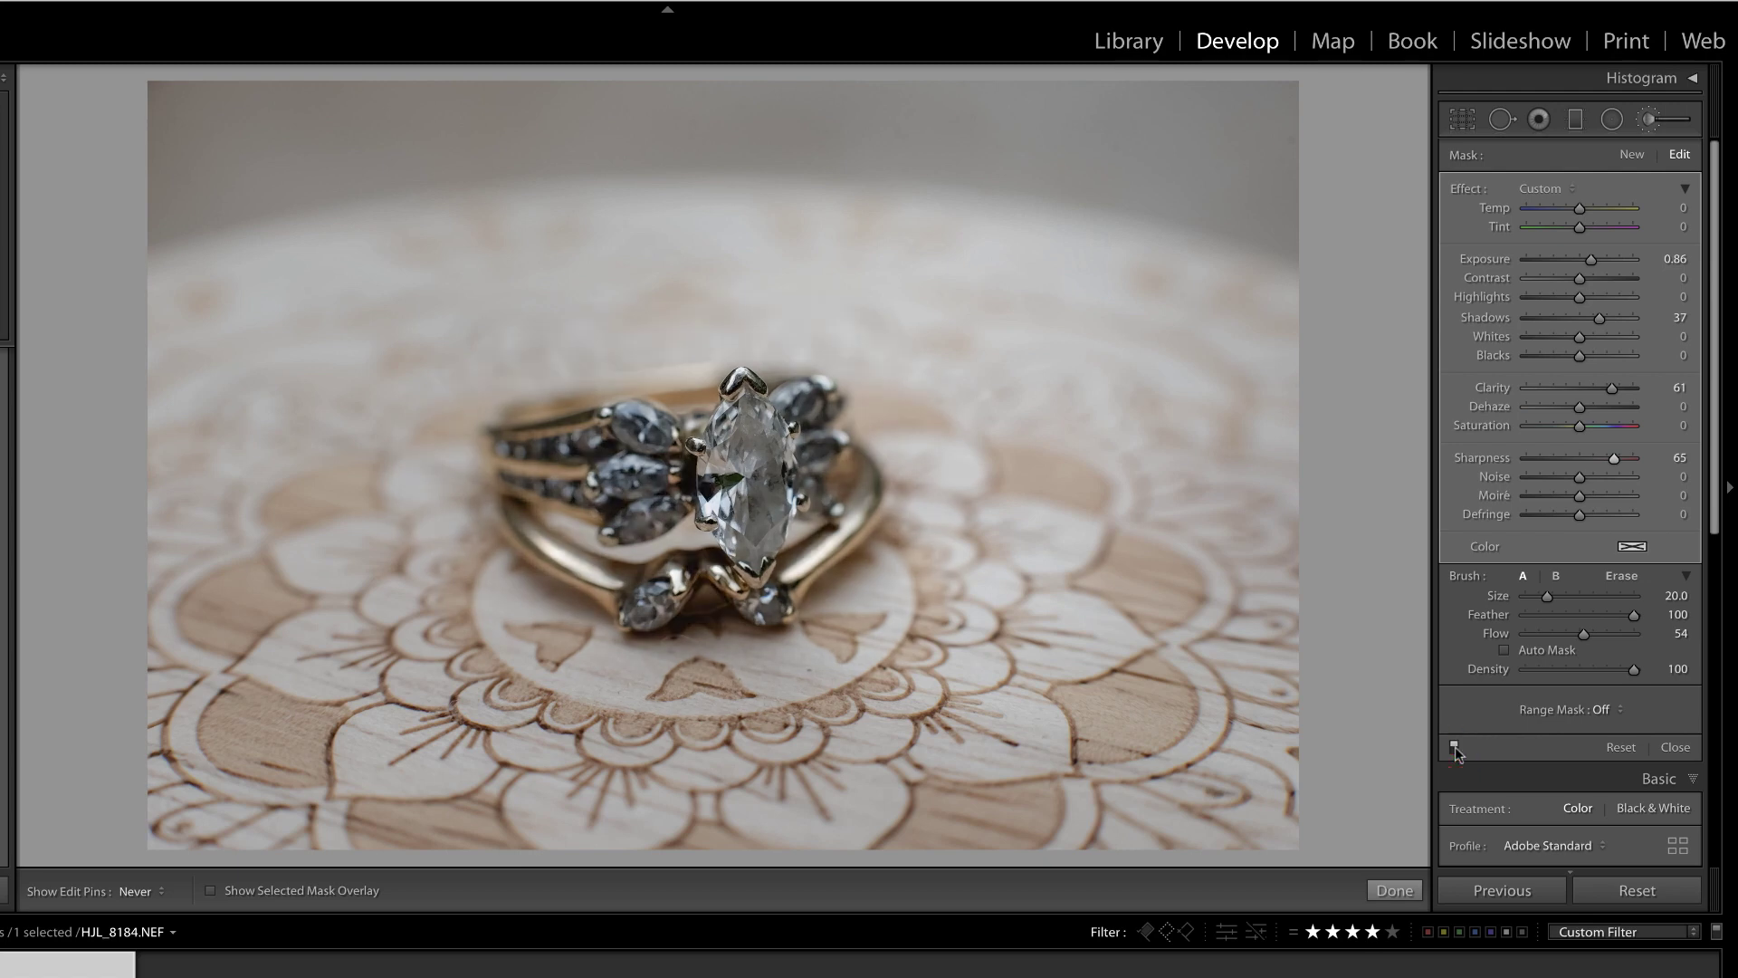
pyautogui.click(1454, 746)
pyautogui.click(1454, 747)
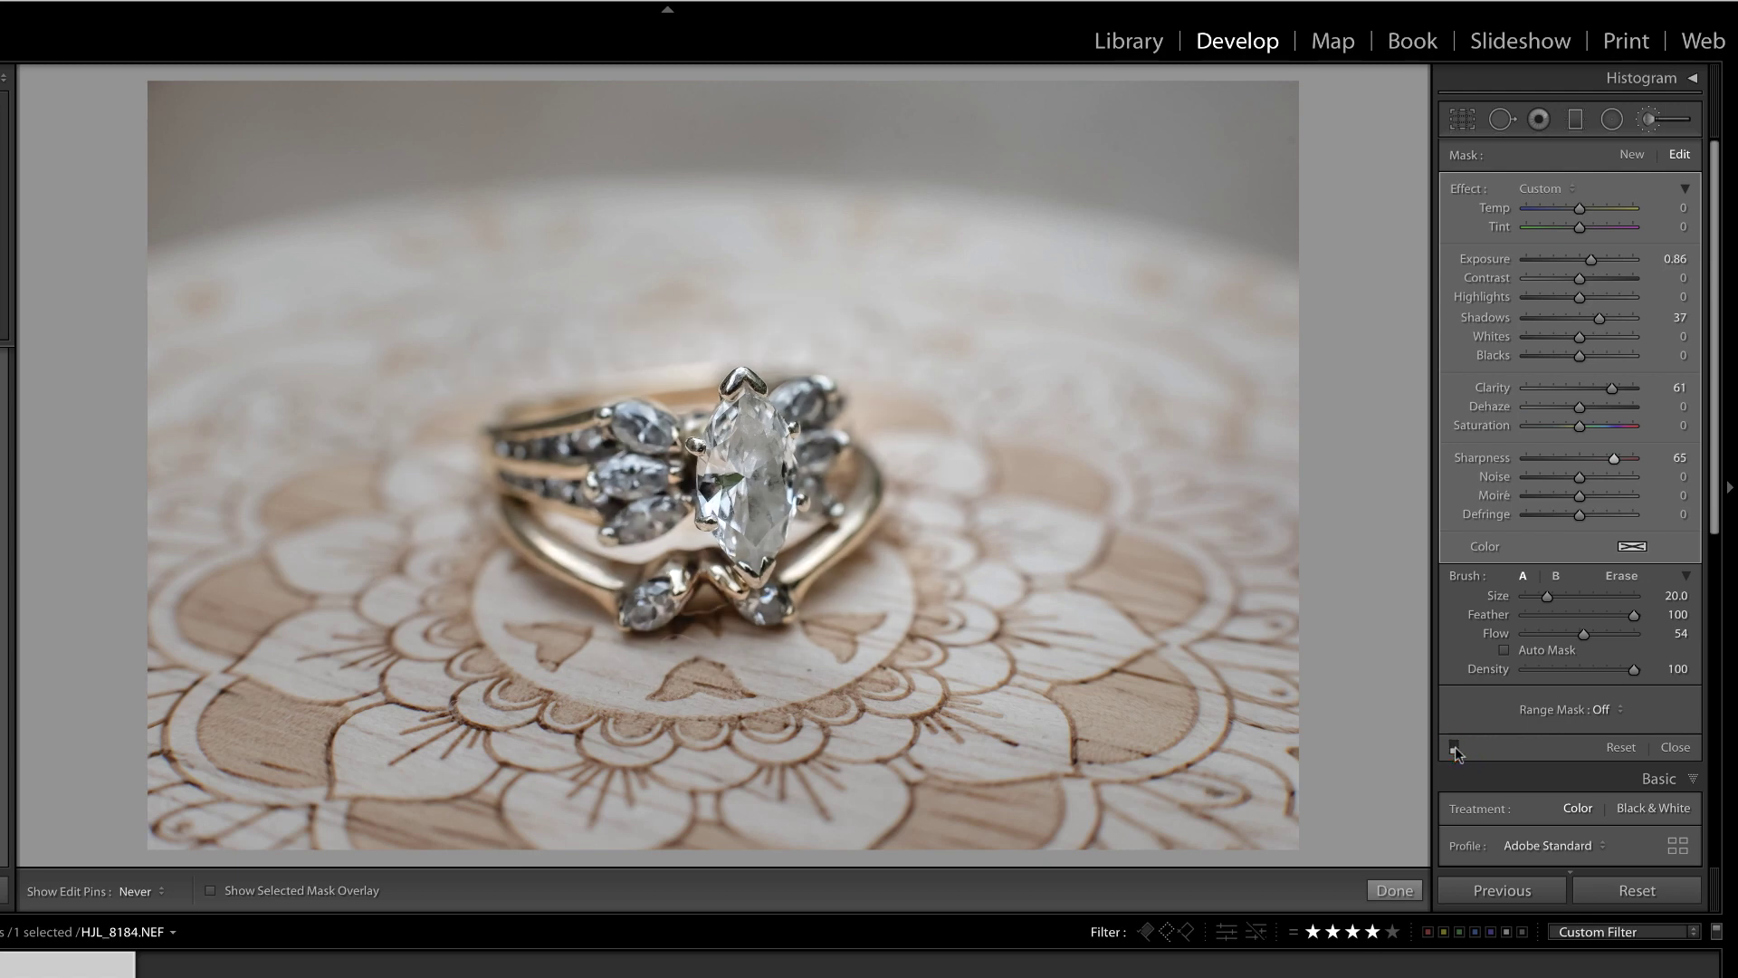
pyautogui.click(1454, 747)
pyautogui.click(1454, 747)
pyautogui.press('k')
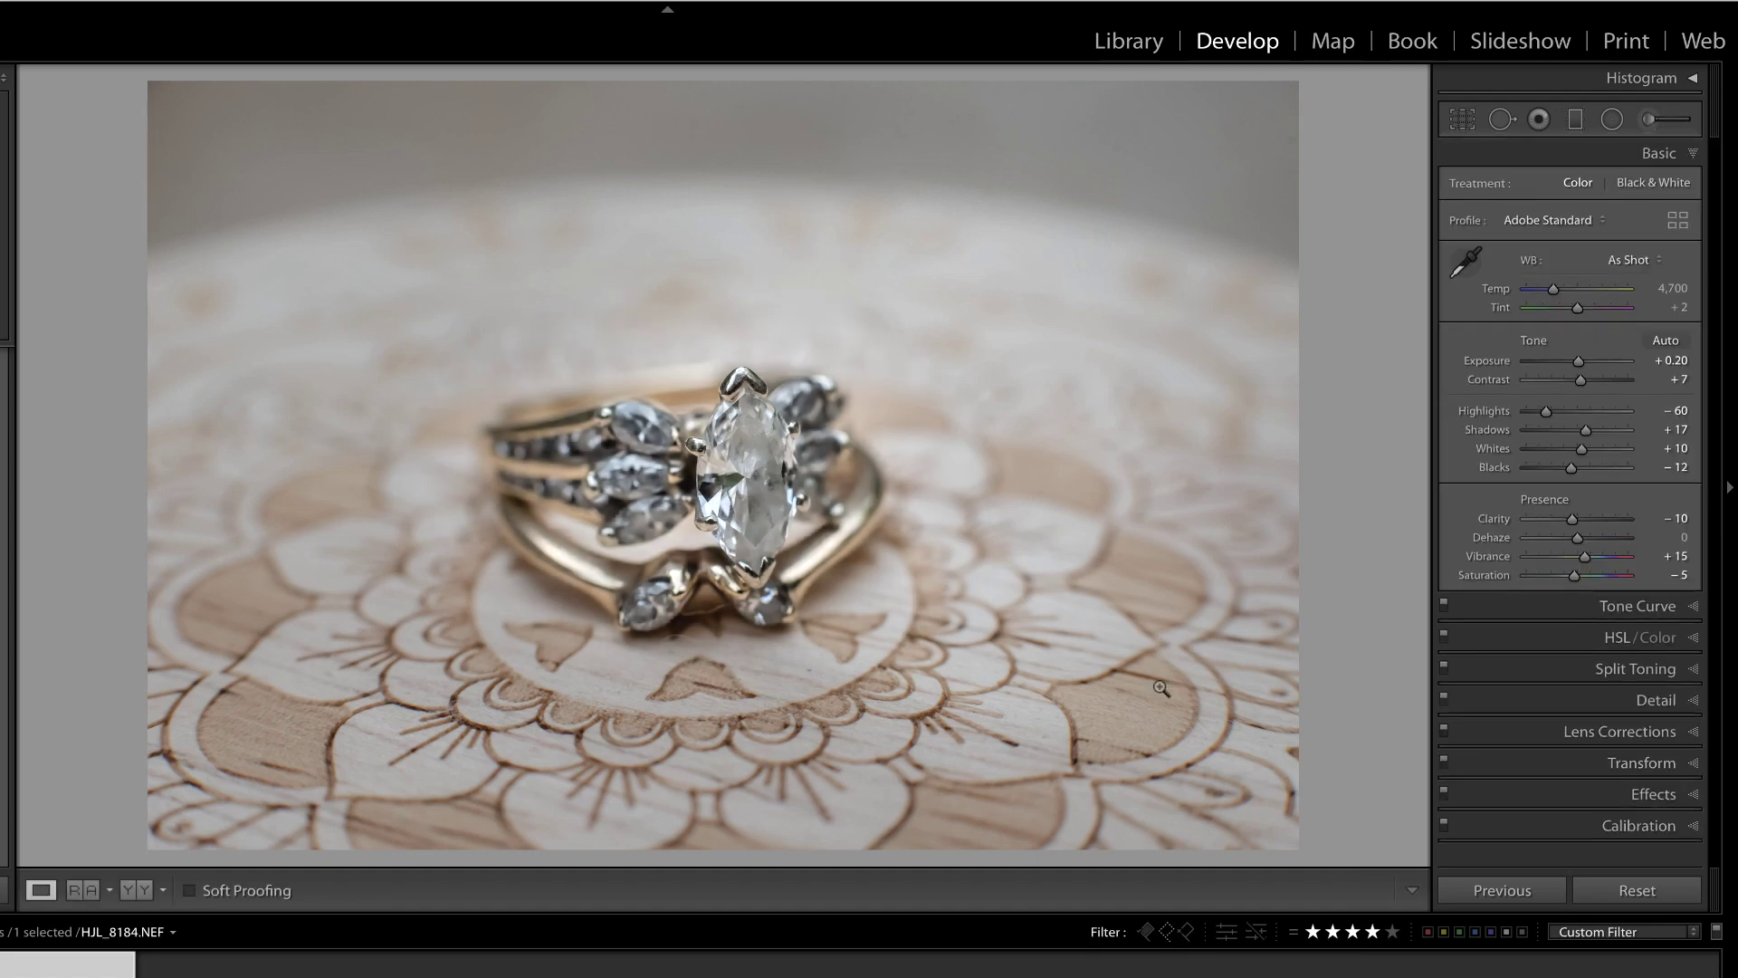
# Open the portrait photo HJL_4114.NEF and turn on spot visualization in the Spot Removal tool.
pyautogui.click(294, 967)
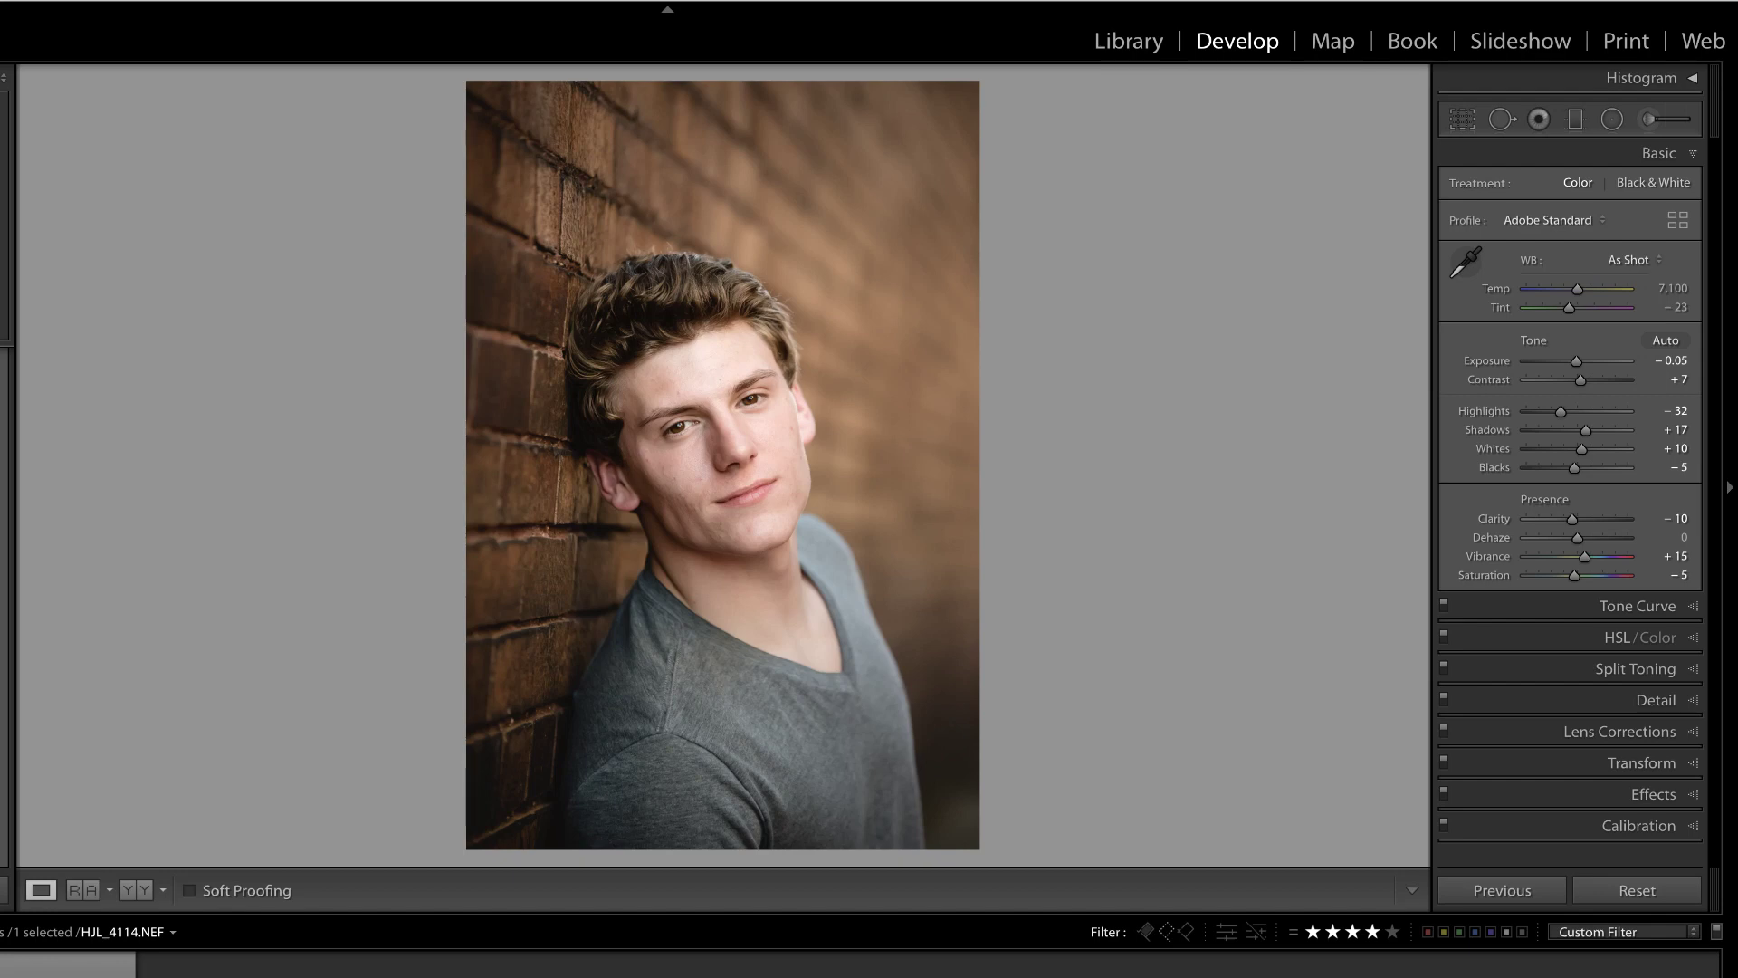
pyautogui.press('q')
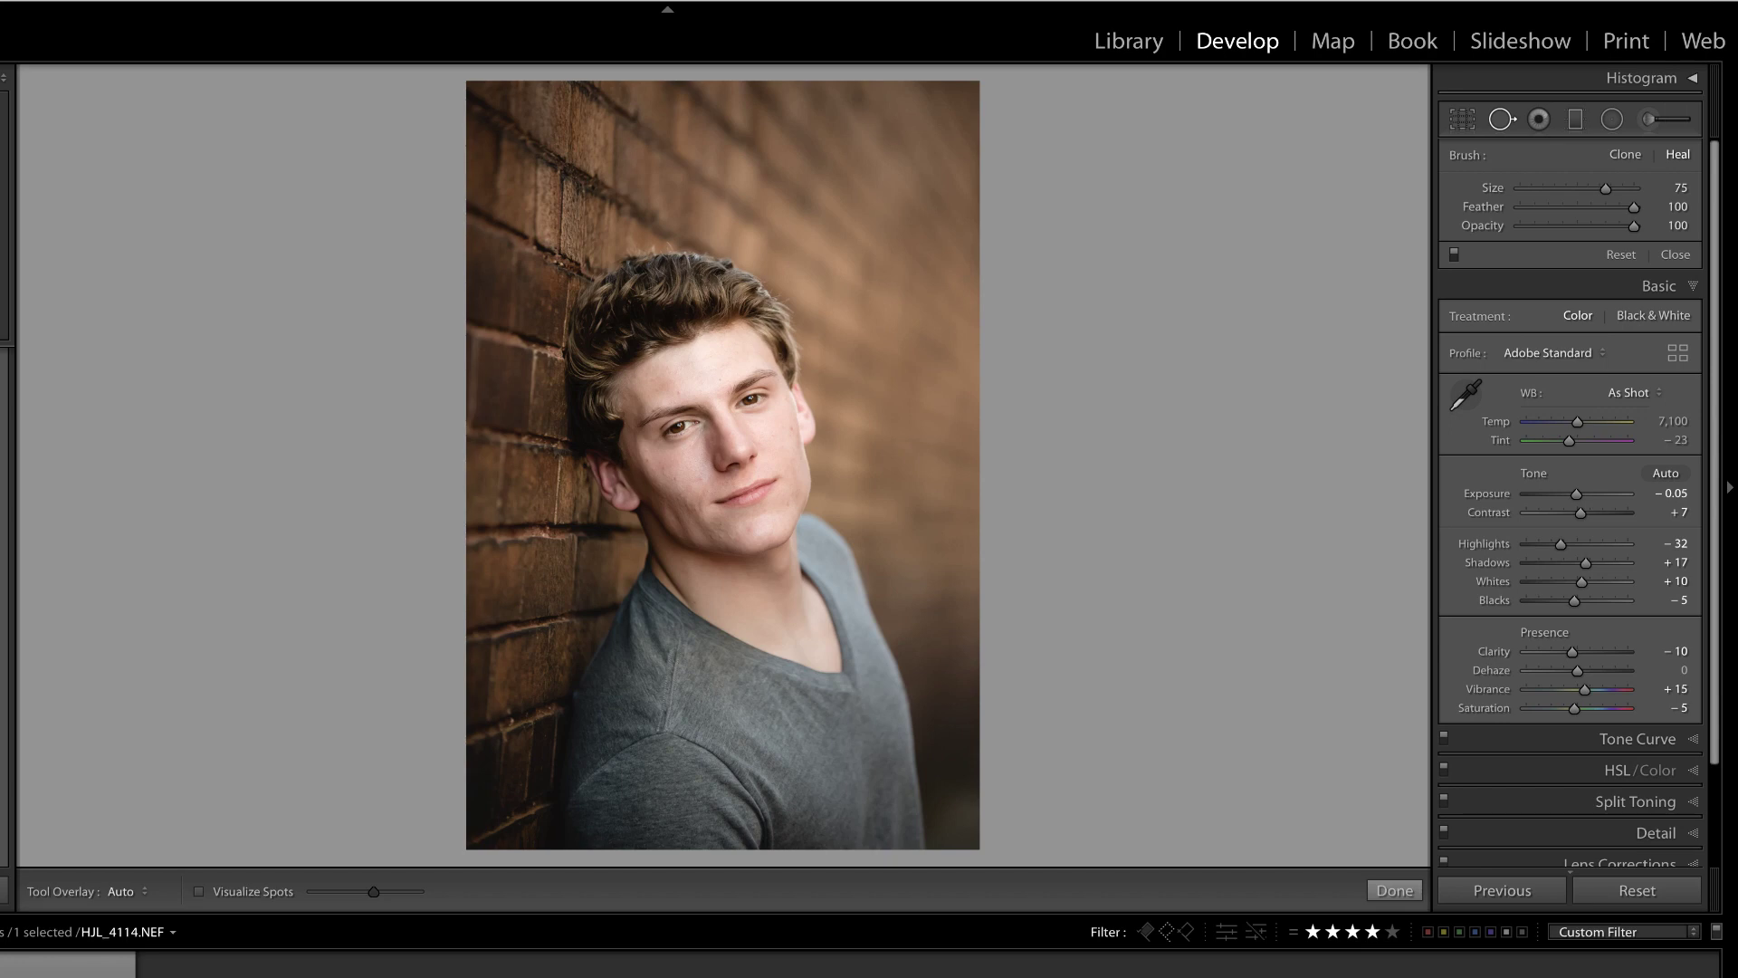
pyautogui.press('a')
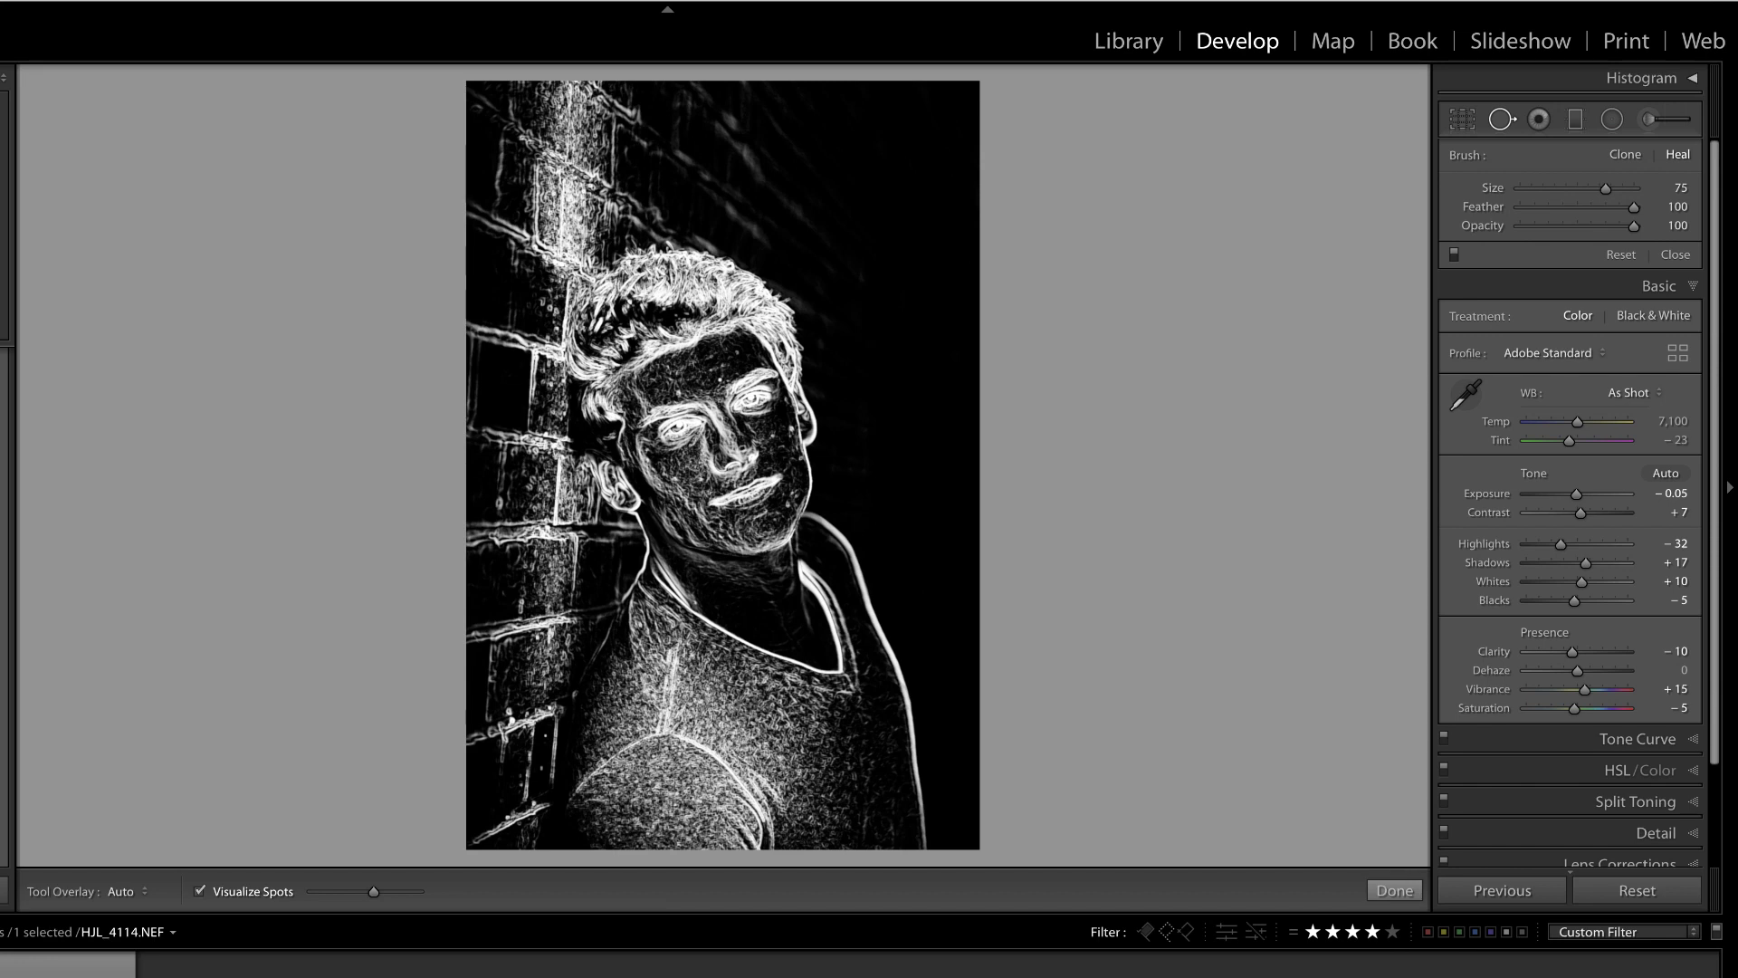
# Lower the spot visualization threshold and heal the bright spots on the forehead with a size 50 Heal brush.
pyautogui.press('z')
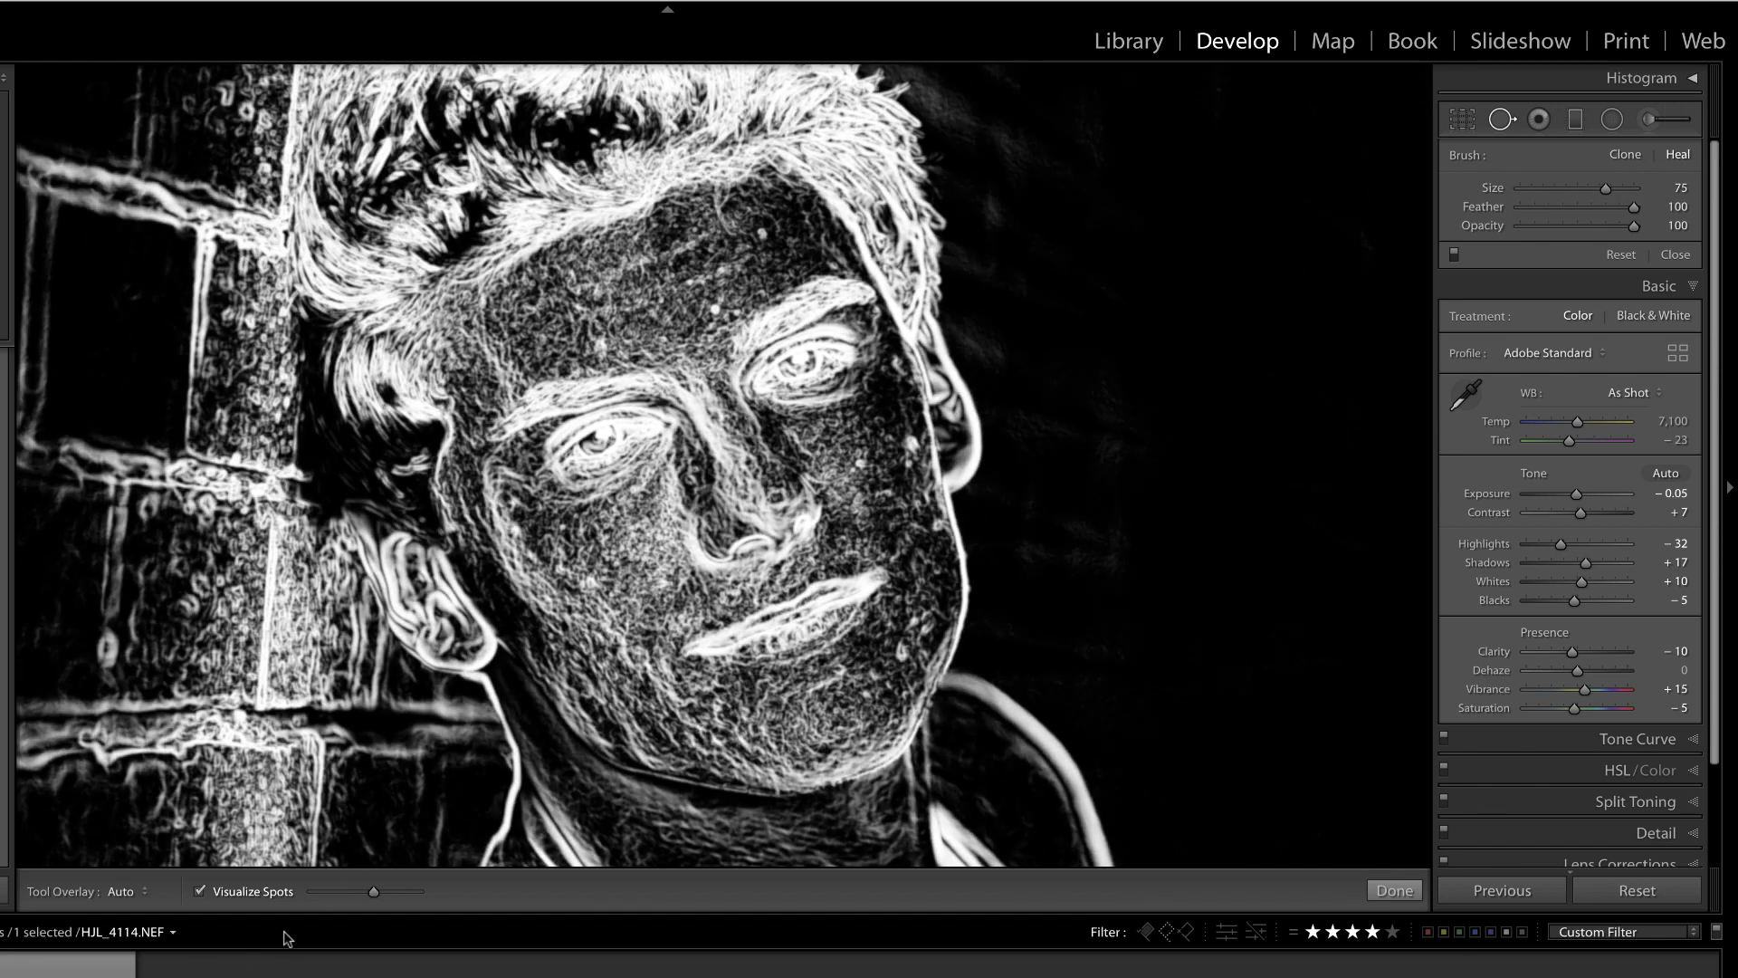
pyautogui.moveTo(378, 895); pyautogui.dragTo(342, 894)
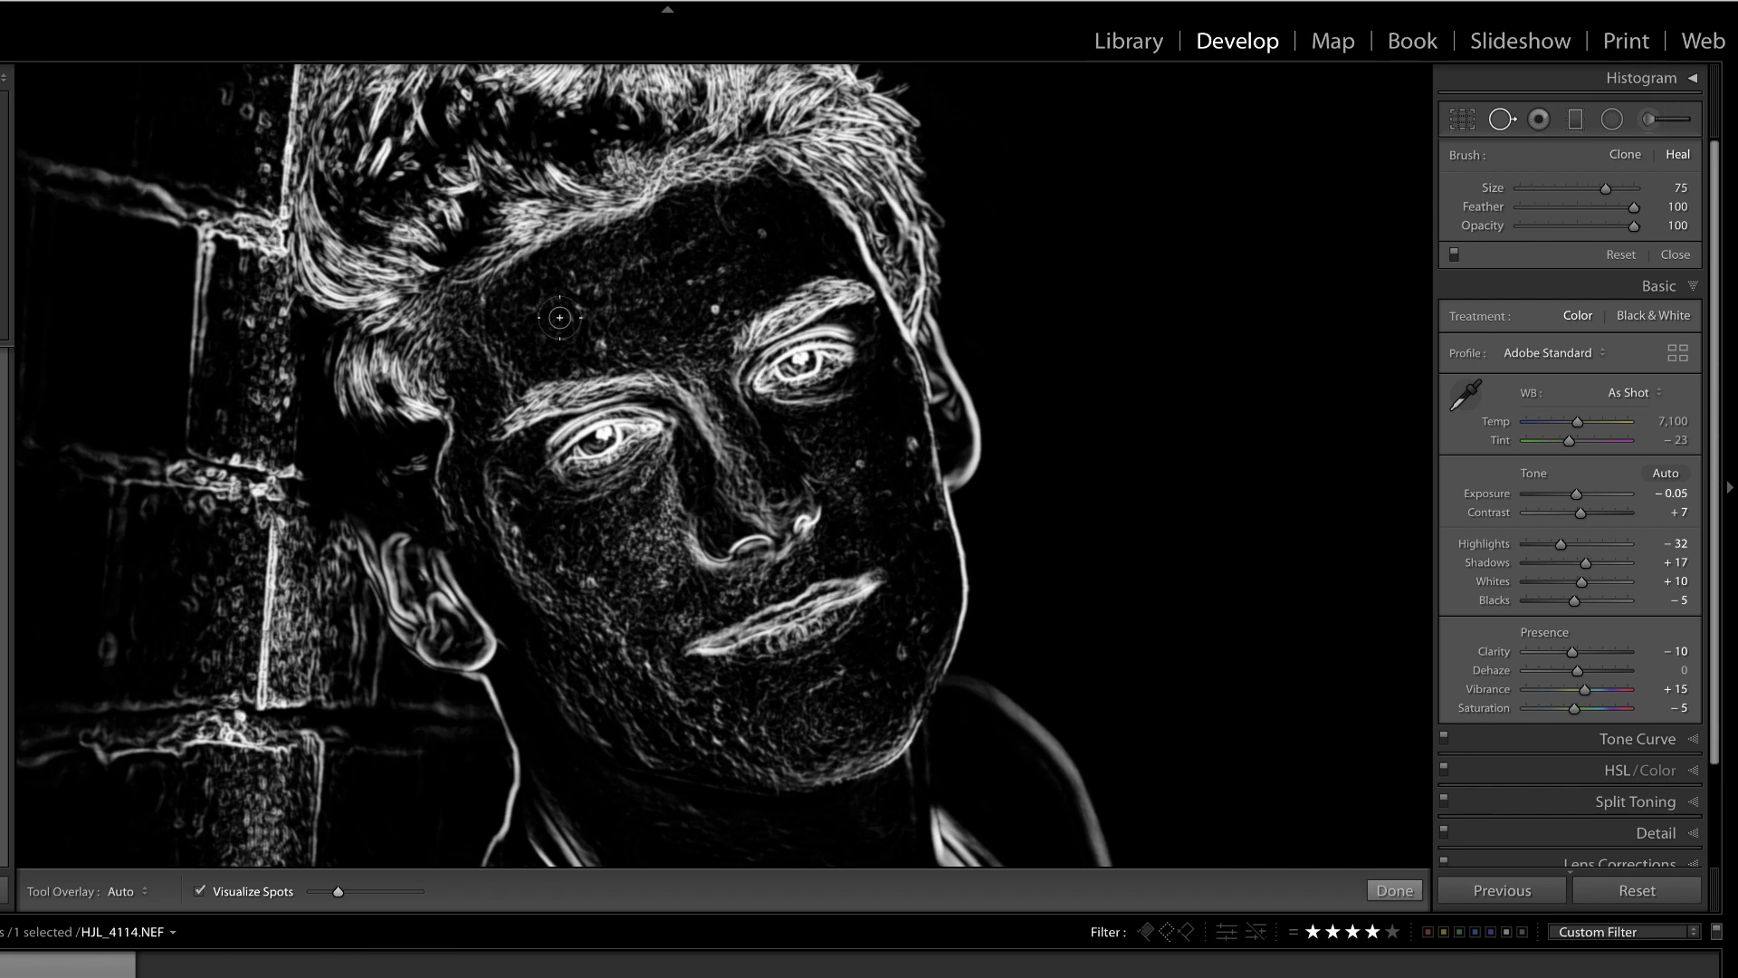
pyautogui.scroll(-4, 633, 326)
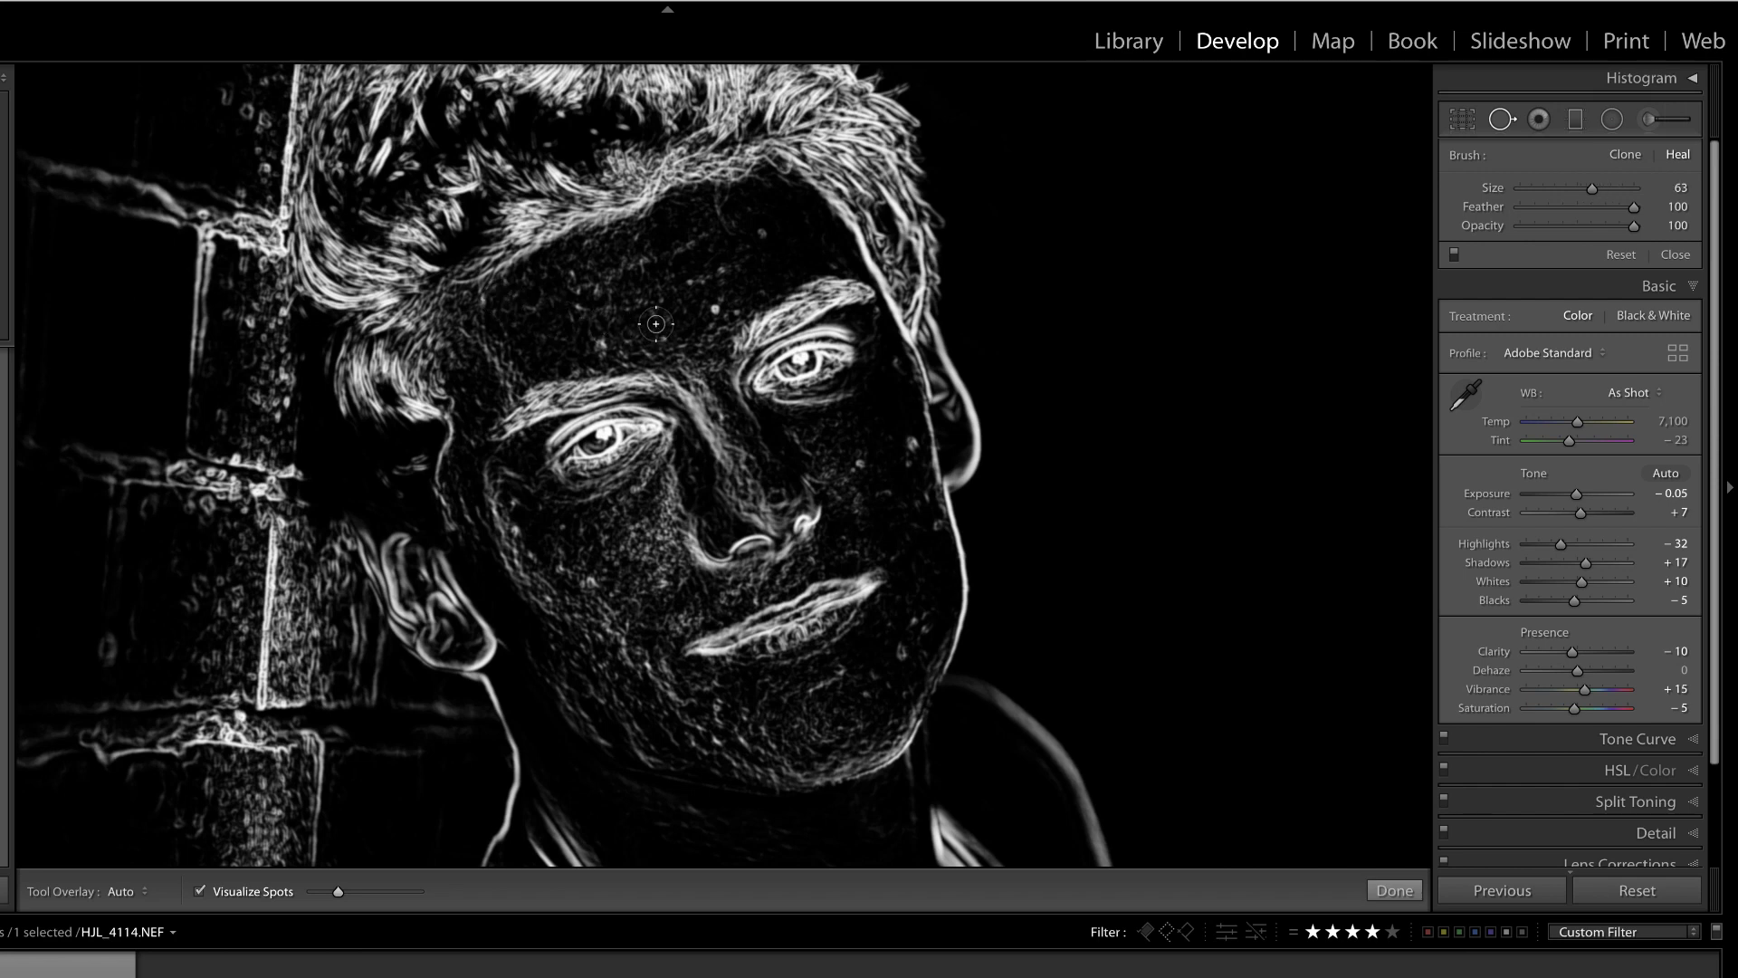
pyautogui.click(715, 308)
pyautogui.scroll(-1, 717, 308)
pyautogui.click(715, 311)
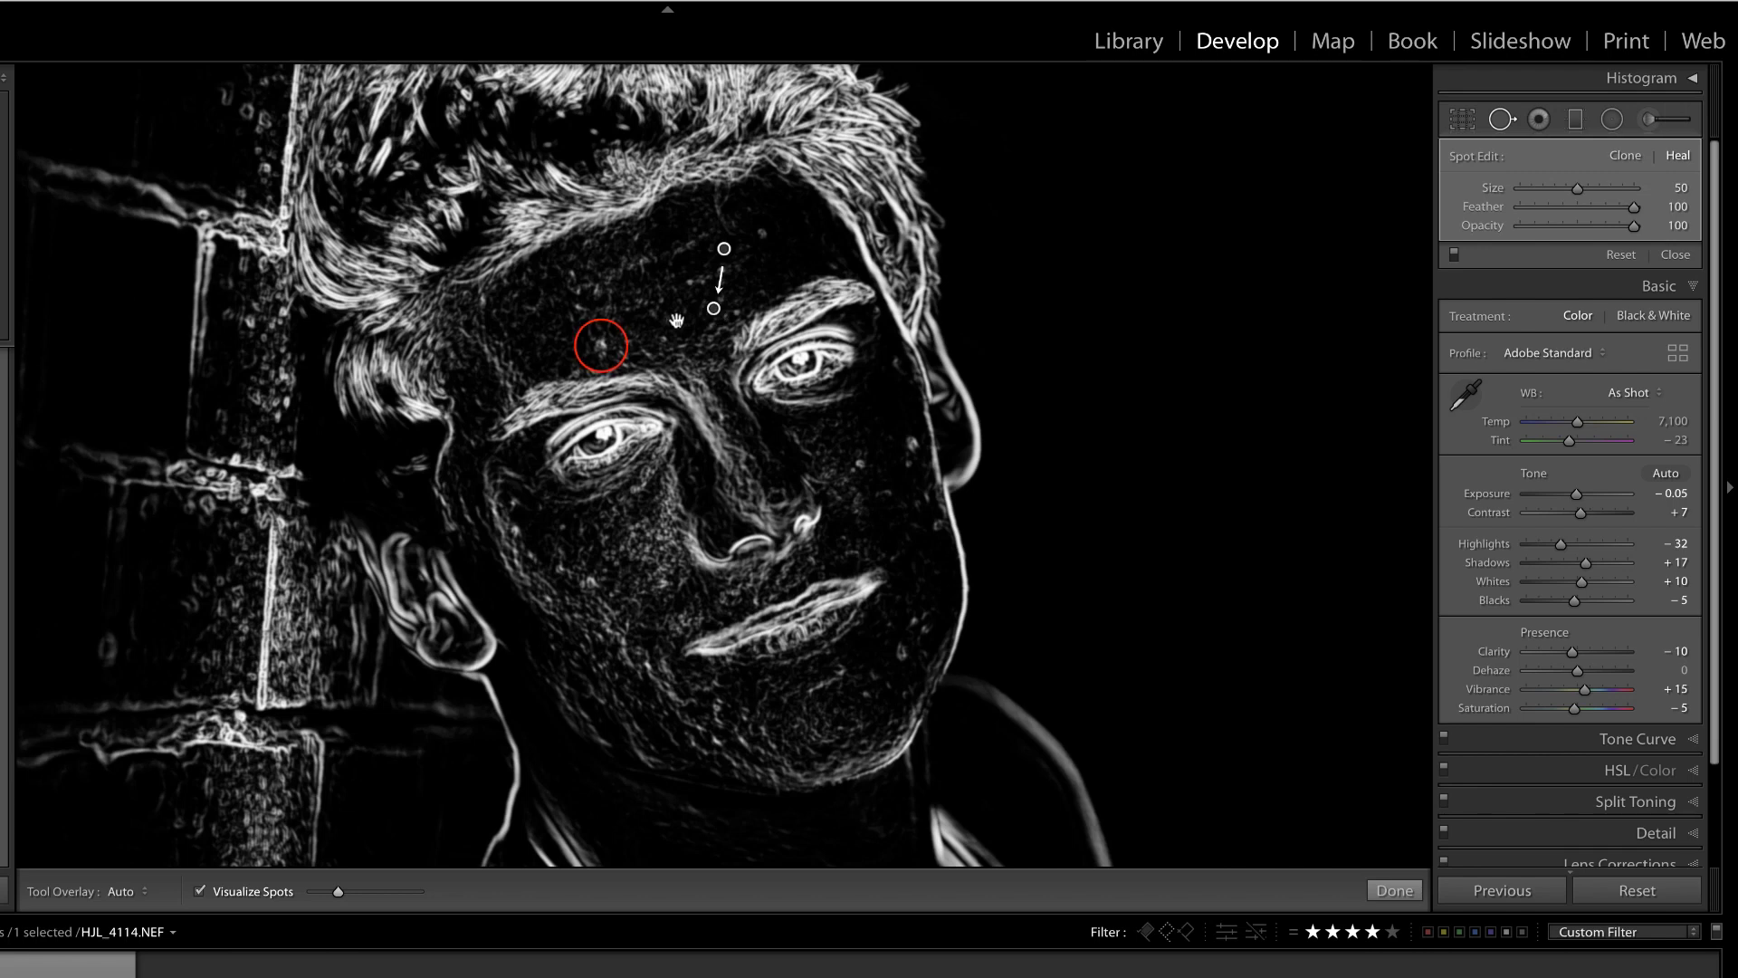
pyautogui.click(601, 343)
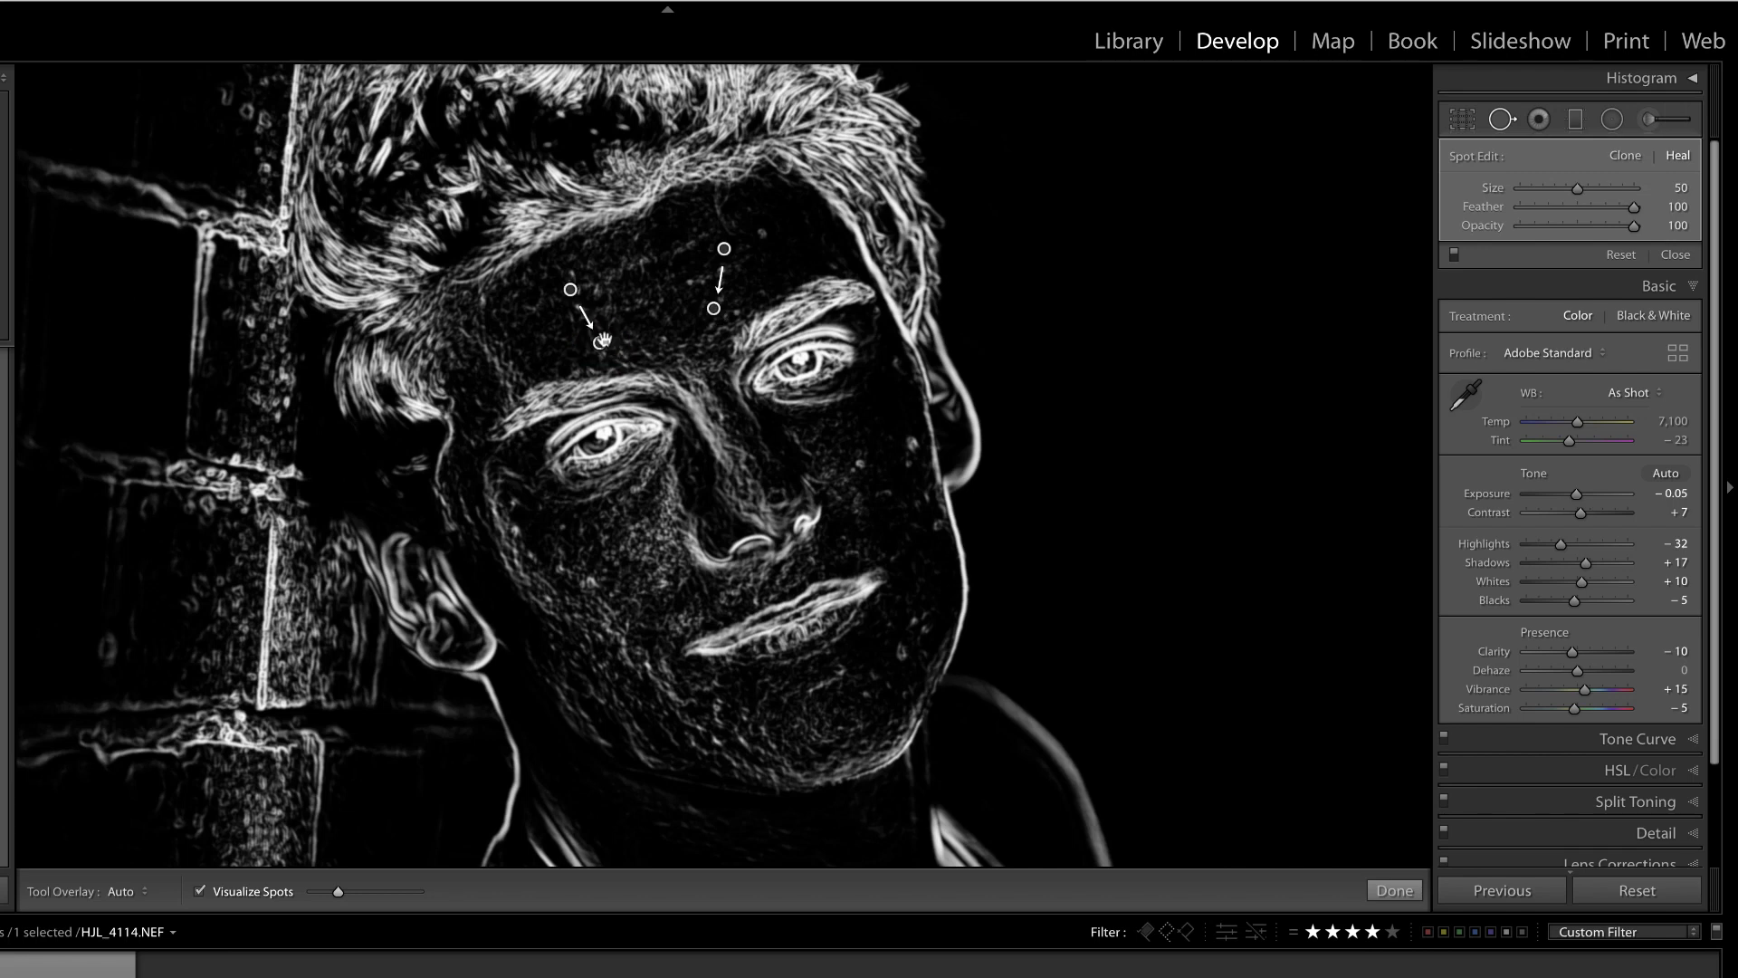
# Heal the spots on both cheeks and along the jaw beside the mouth, and turn off spot visualization.
pyautogui.click(910, 442)
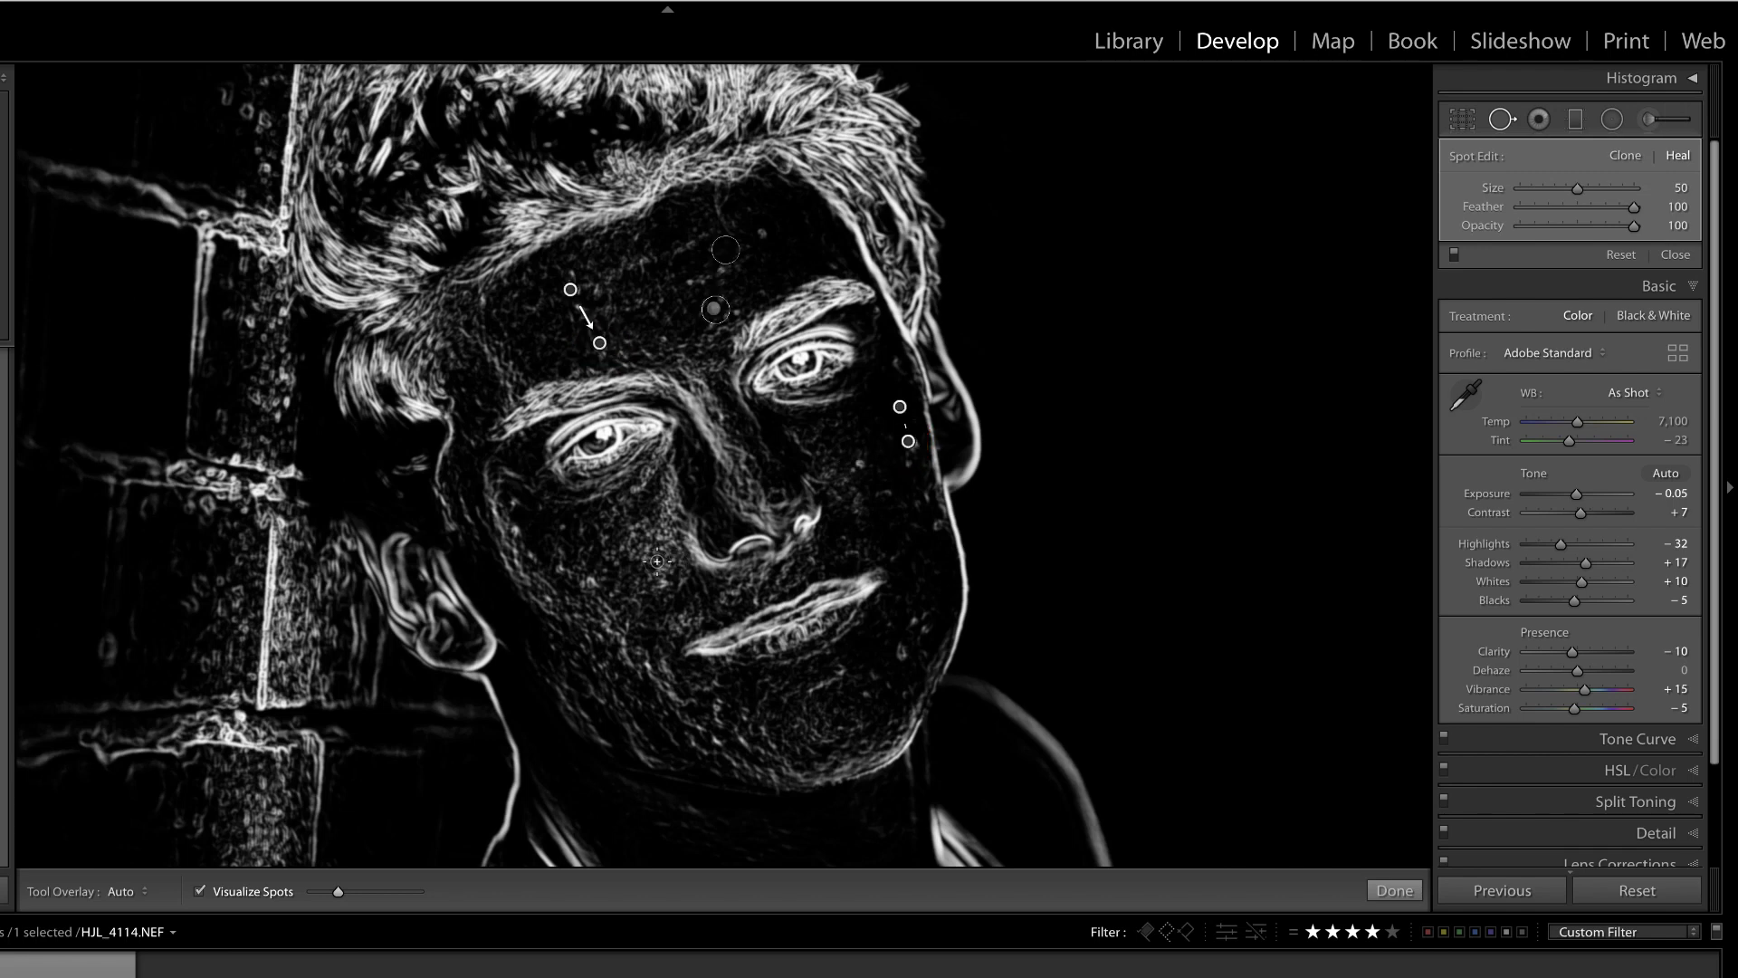
pyautogui.click(590, 584)
pyautogui.click(904, 652)
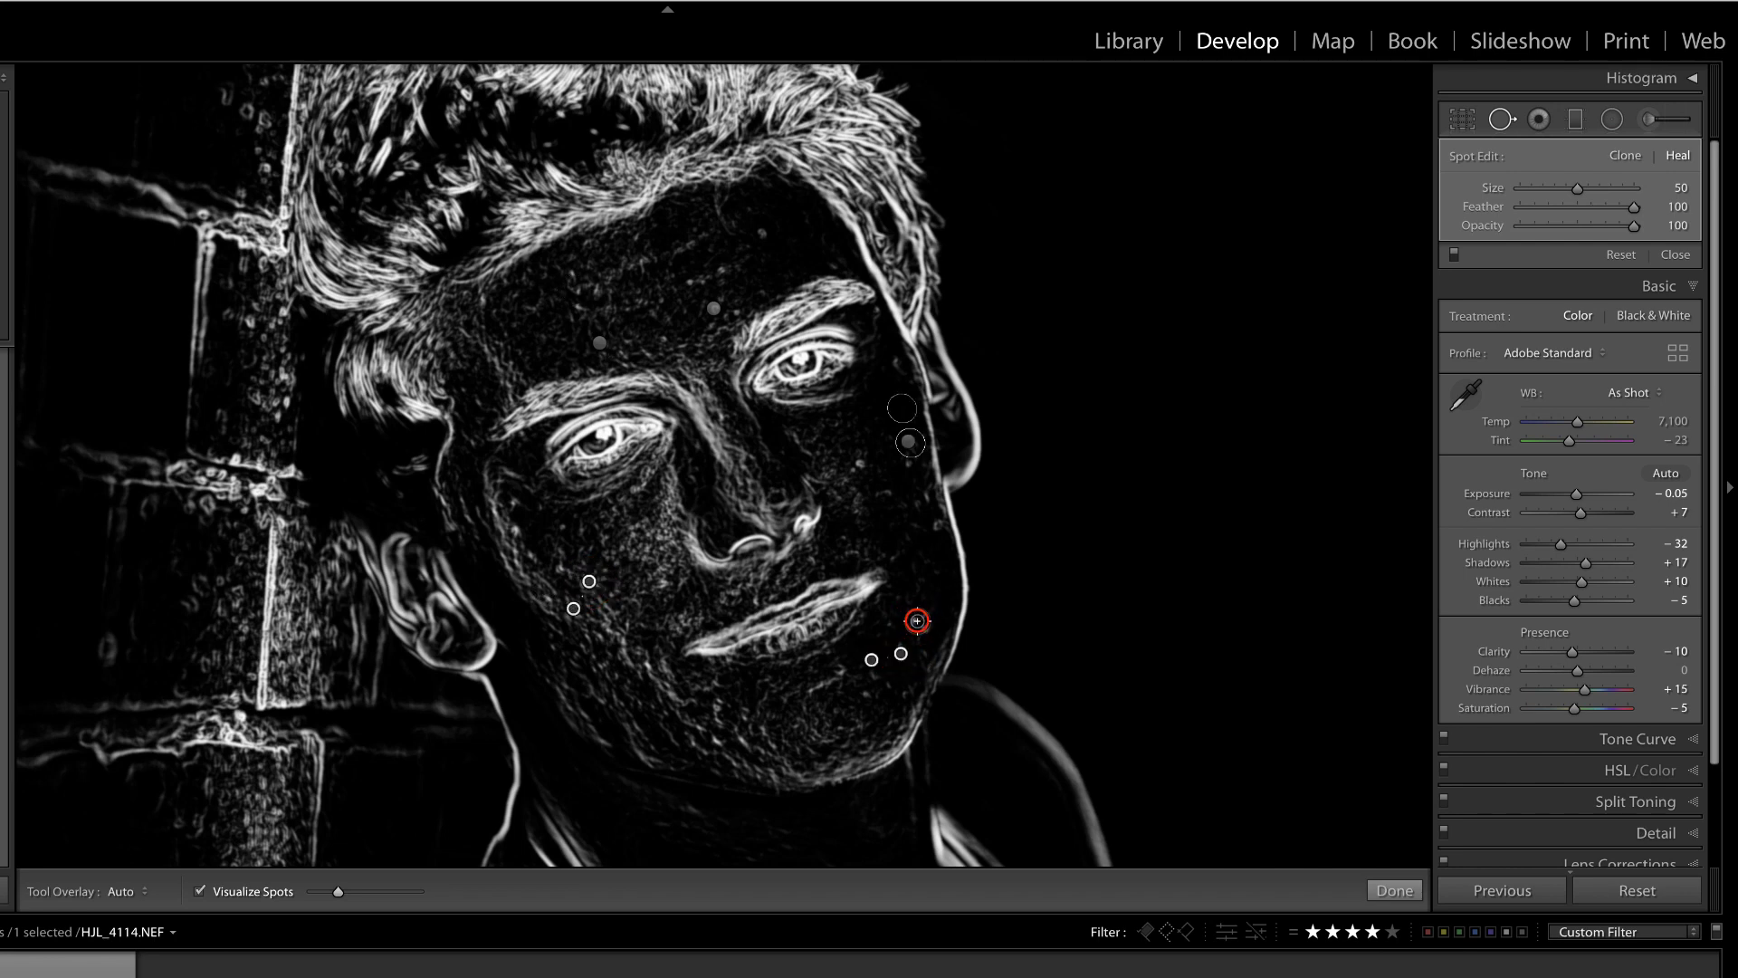
pyautogui.click(916, 619)
pyautogui.press('a')
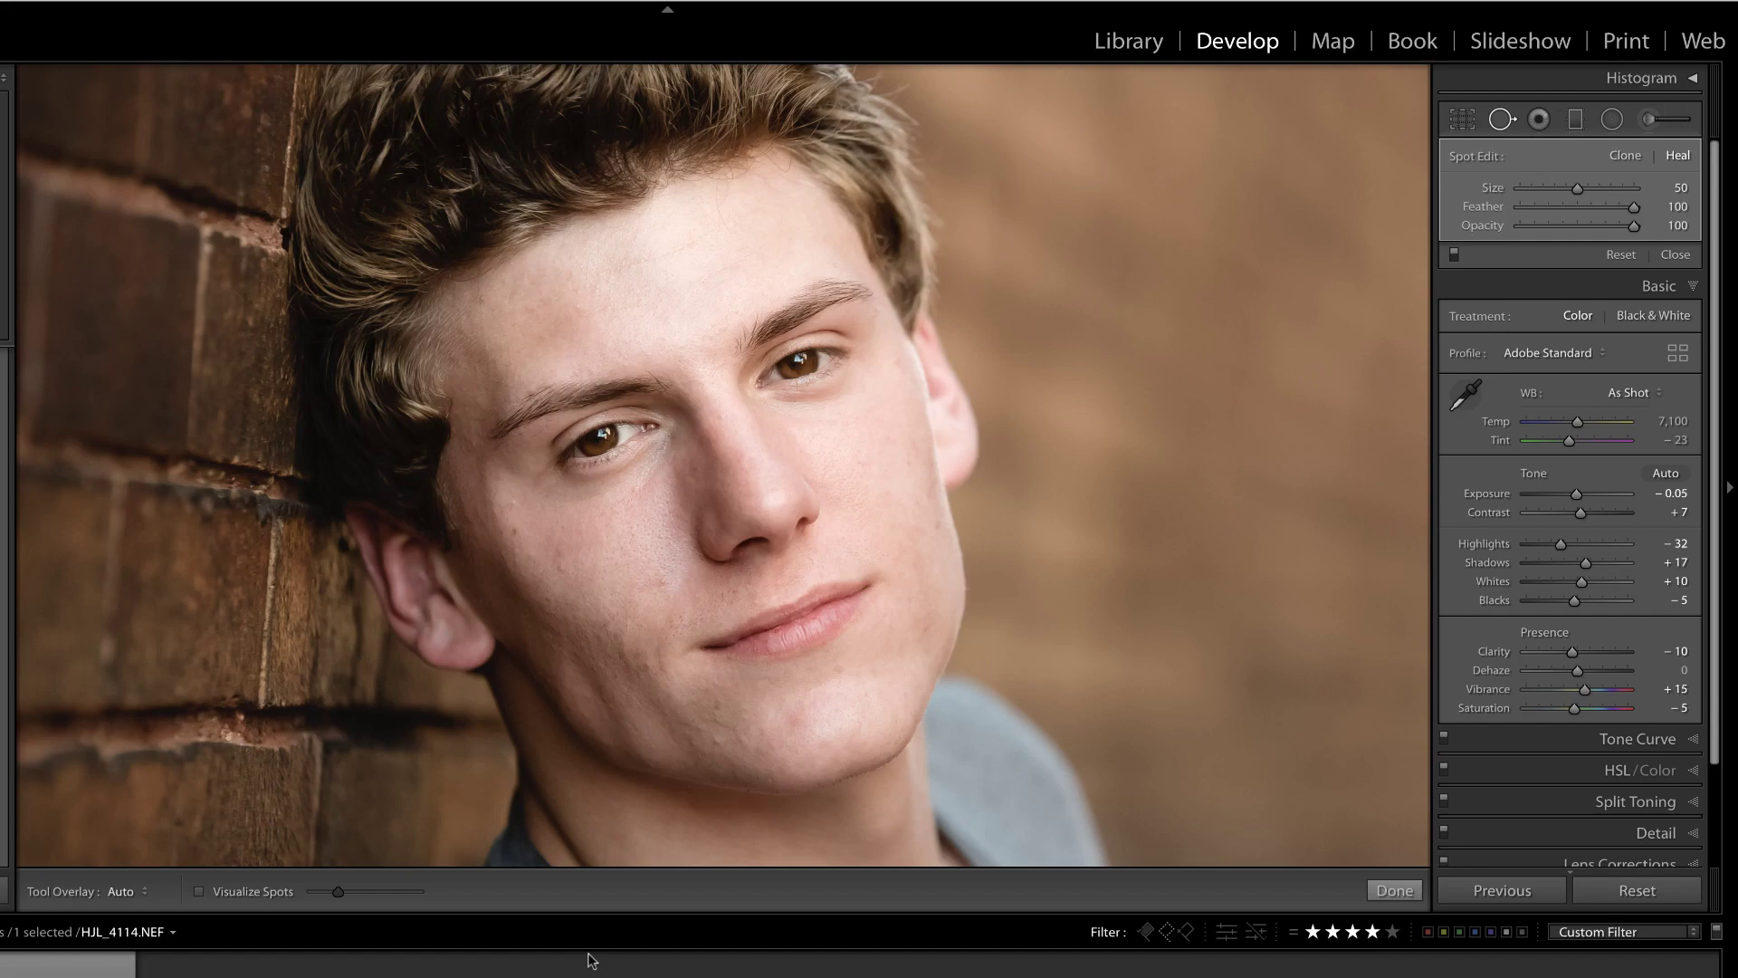
# Compare the close-up of the healed face with its before view and return to the edited version.
pyautogui.press('\\')
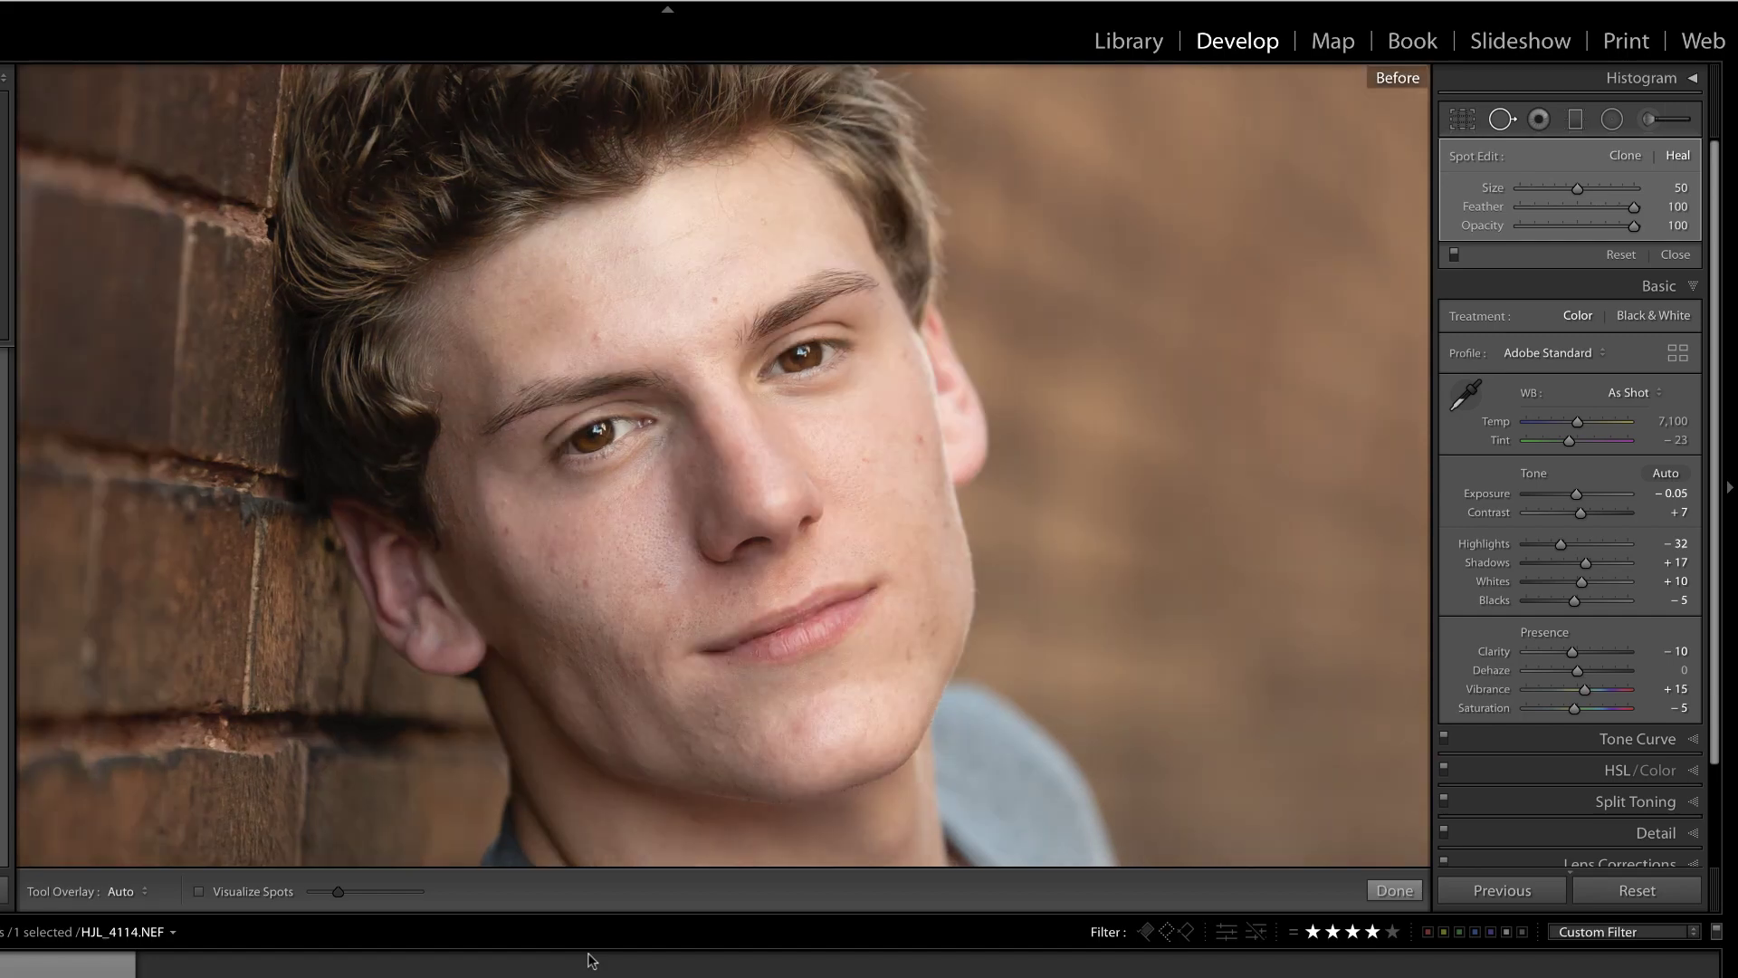
pyautogui.press('\\')
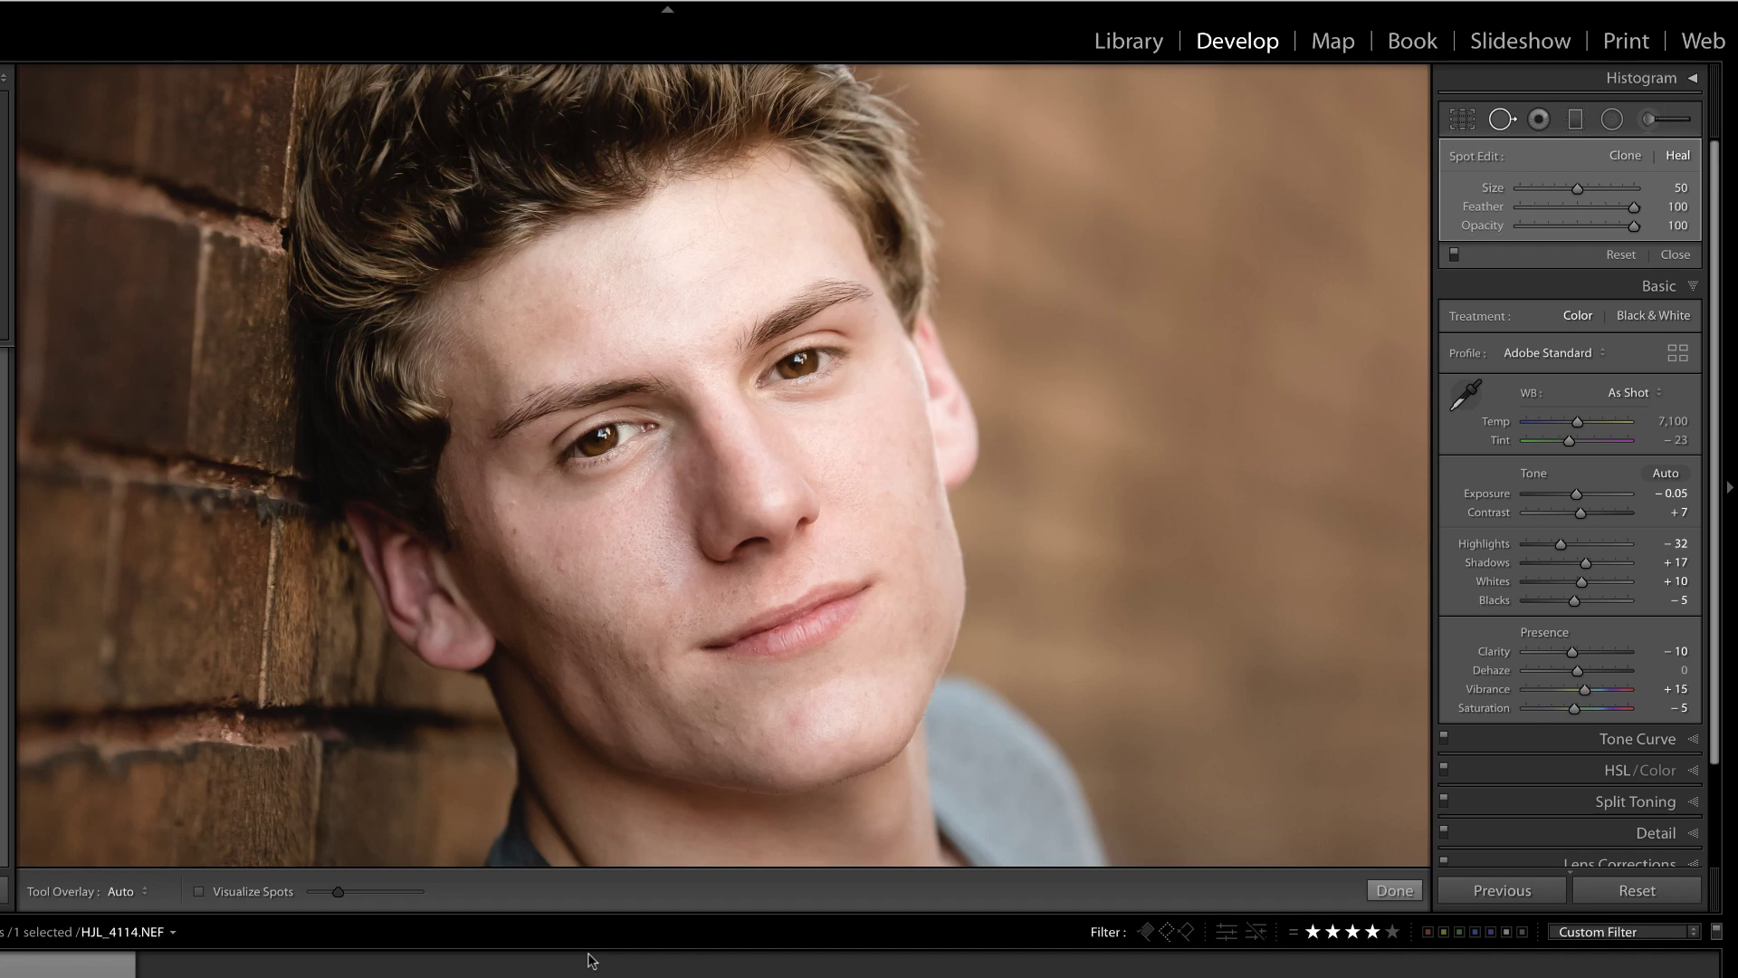
pyautogui.press('\\')
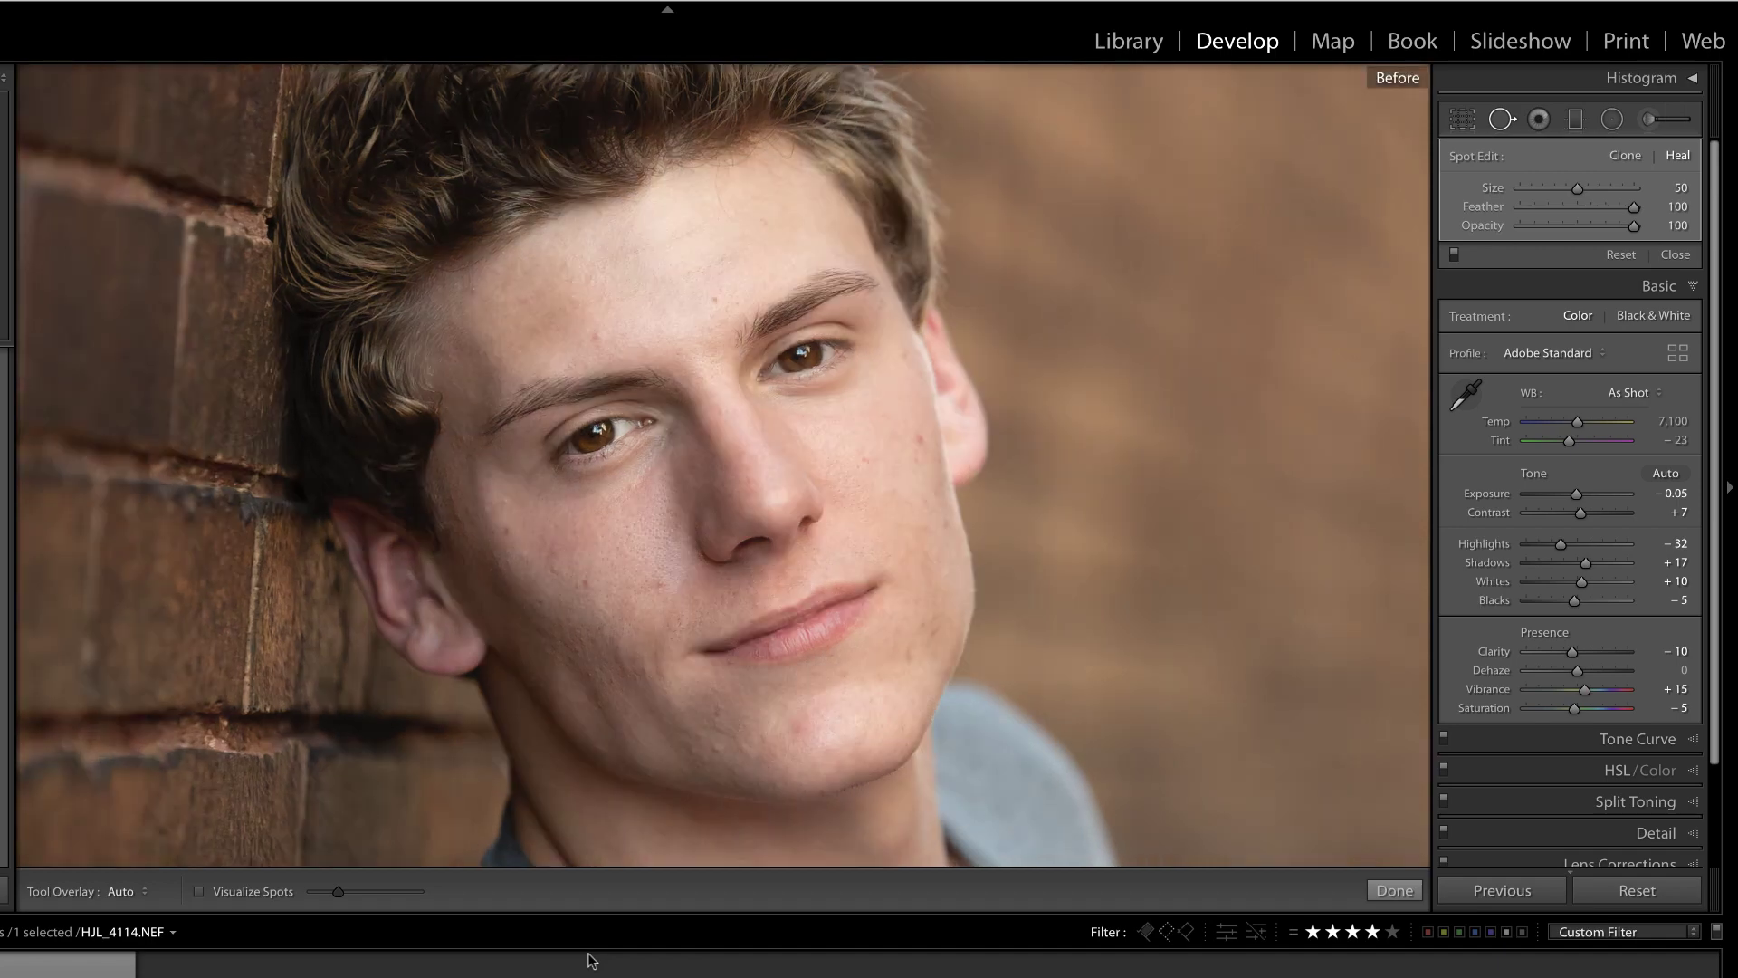
pyautogui.press('\\')
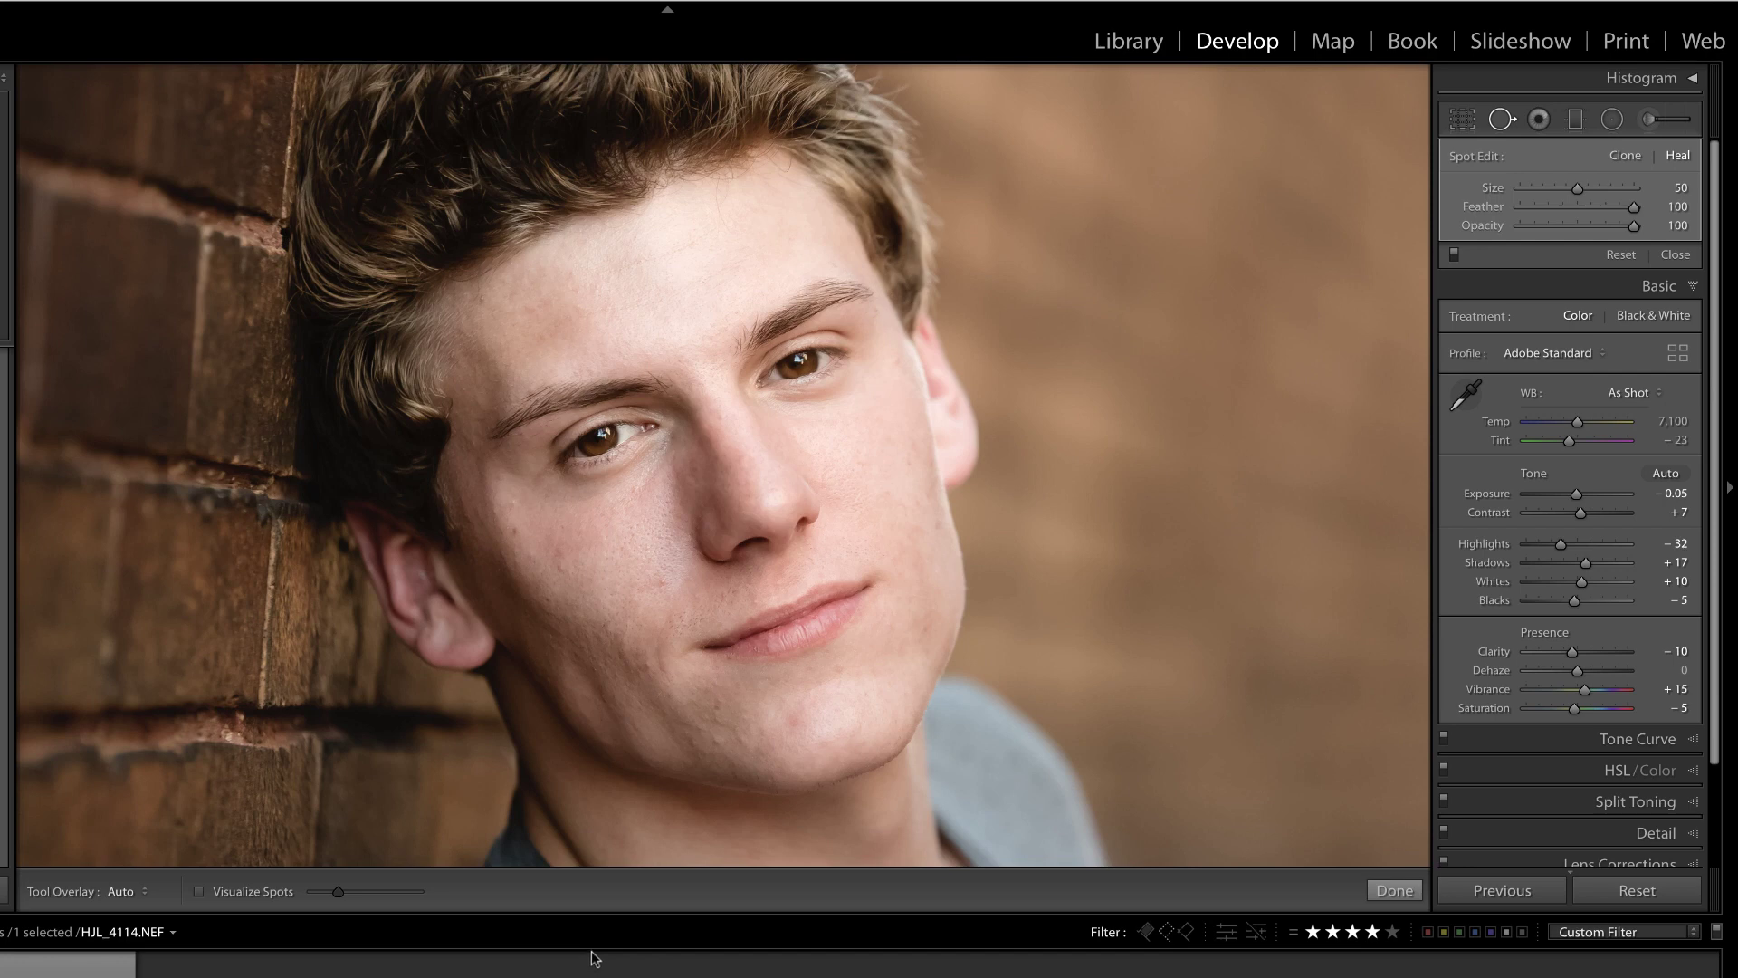
# Heal the remaining blemishes on the chin and the cheek, and compare the whole portrait before and after.
pyautogui.moveTo(797, 718); pyautogui.dragTo(788, 720)
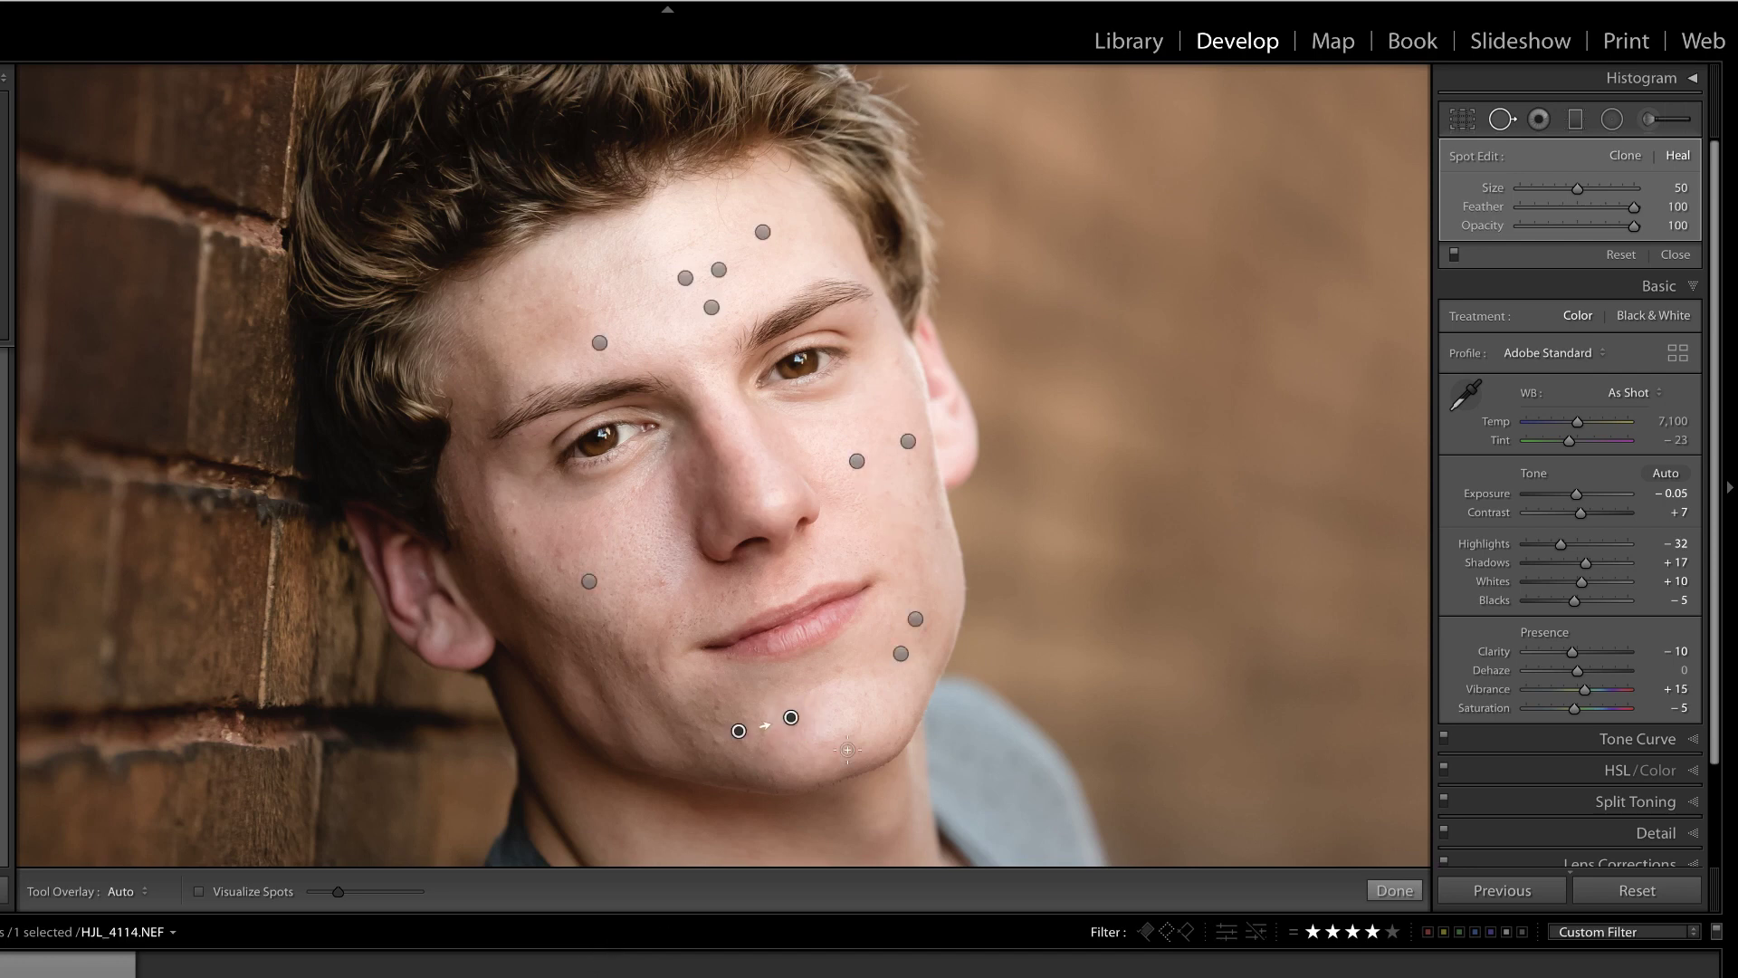
pyautogui.click(660, 578)
pyautogui.press('z')
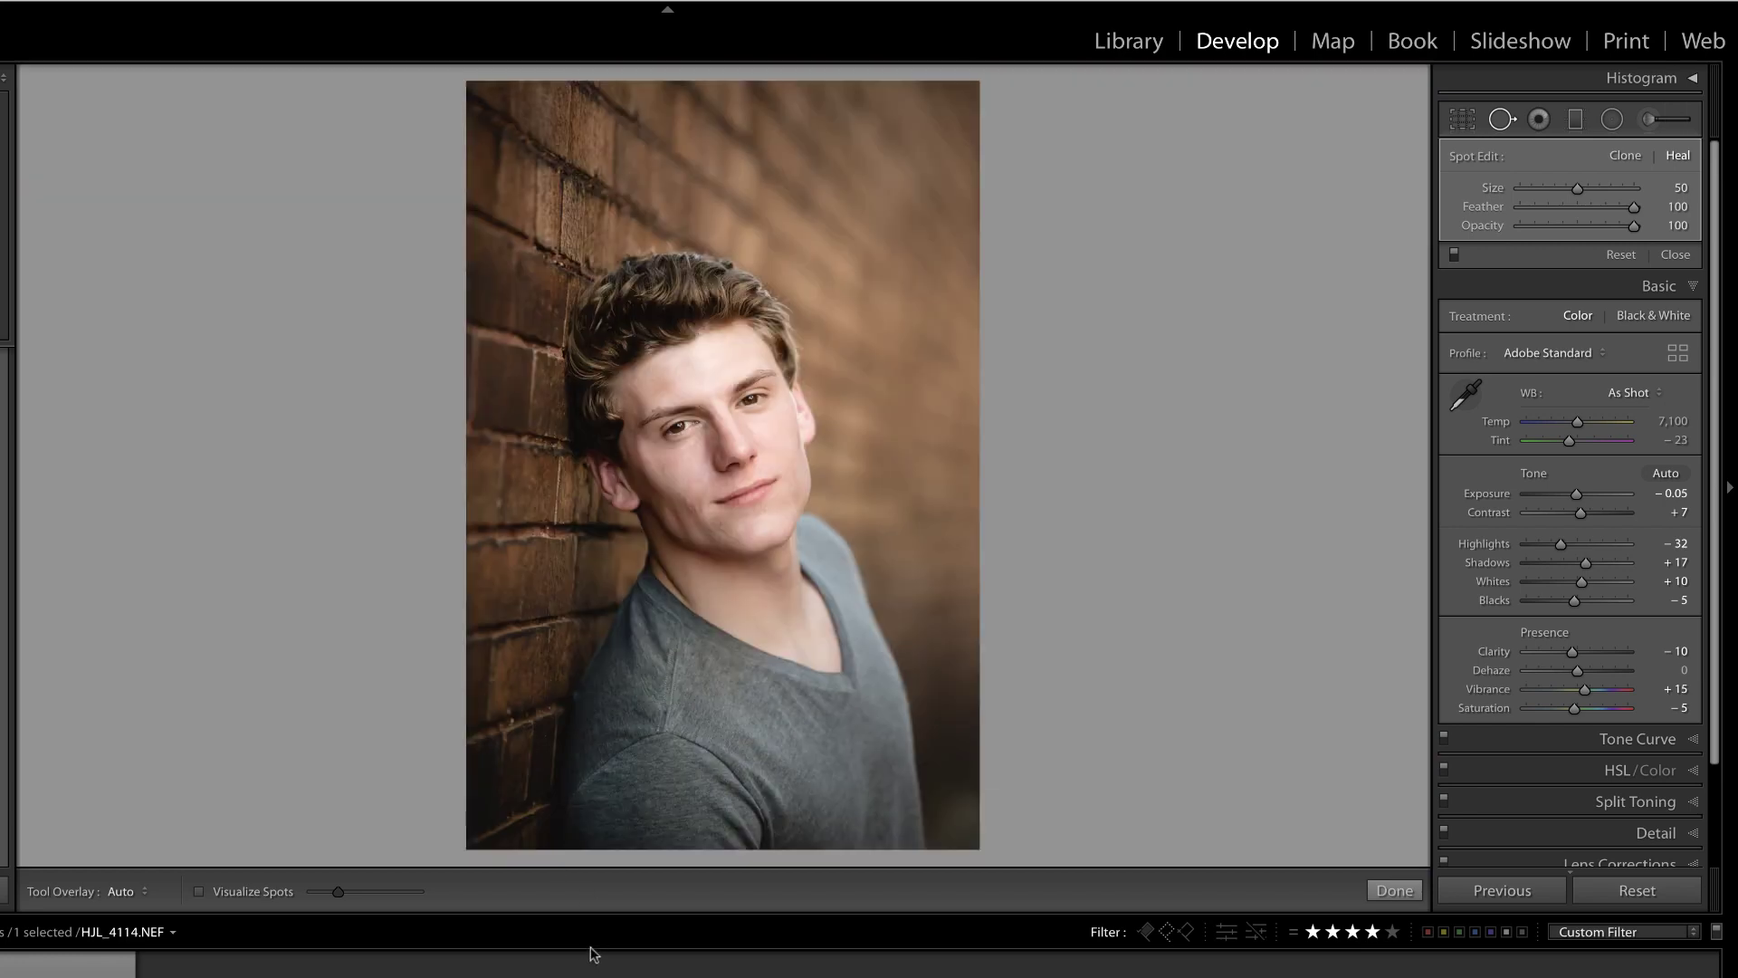
pyautogui.press('\\')
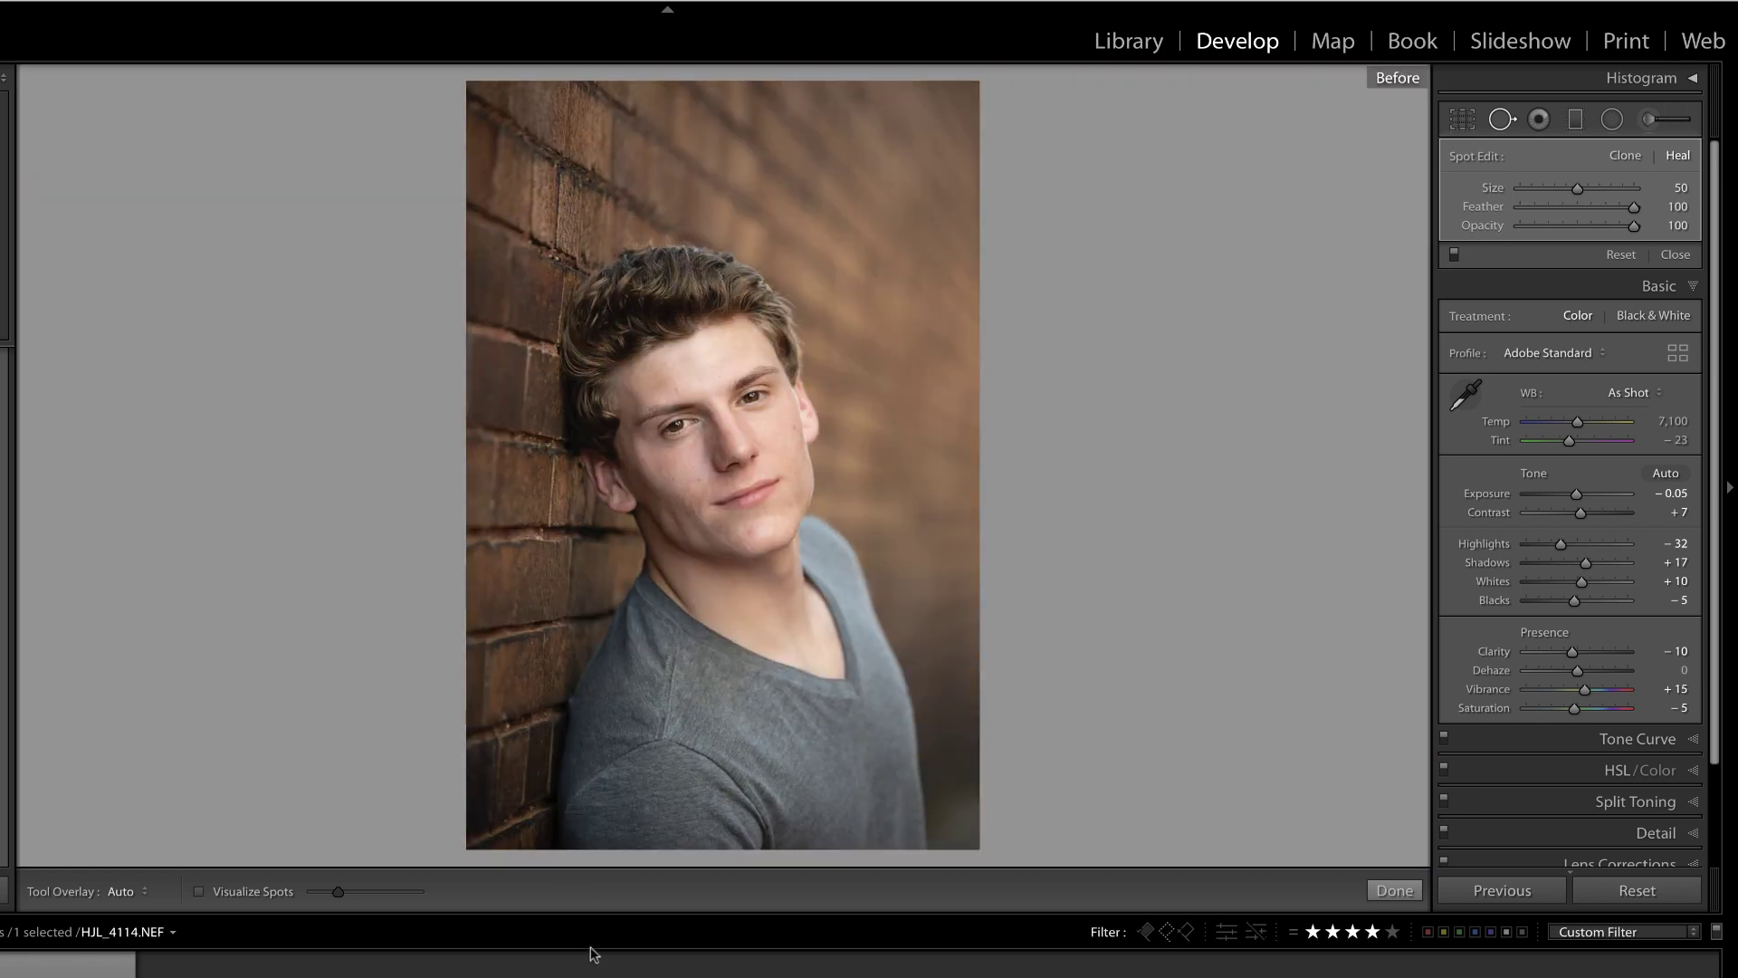
pyautogui.press('\\')
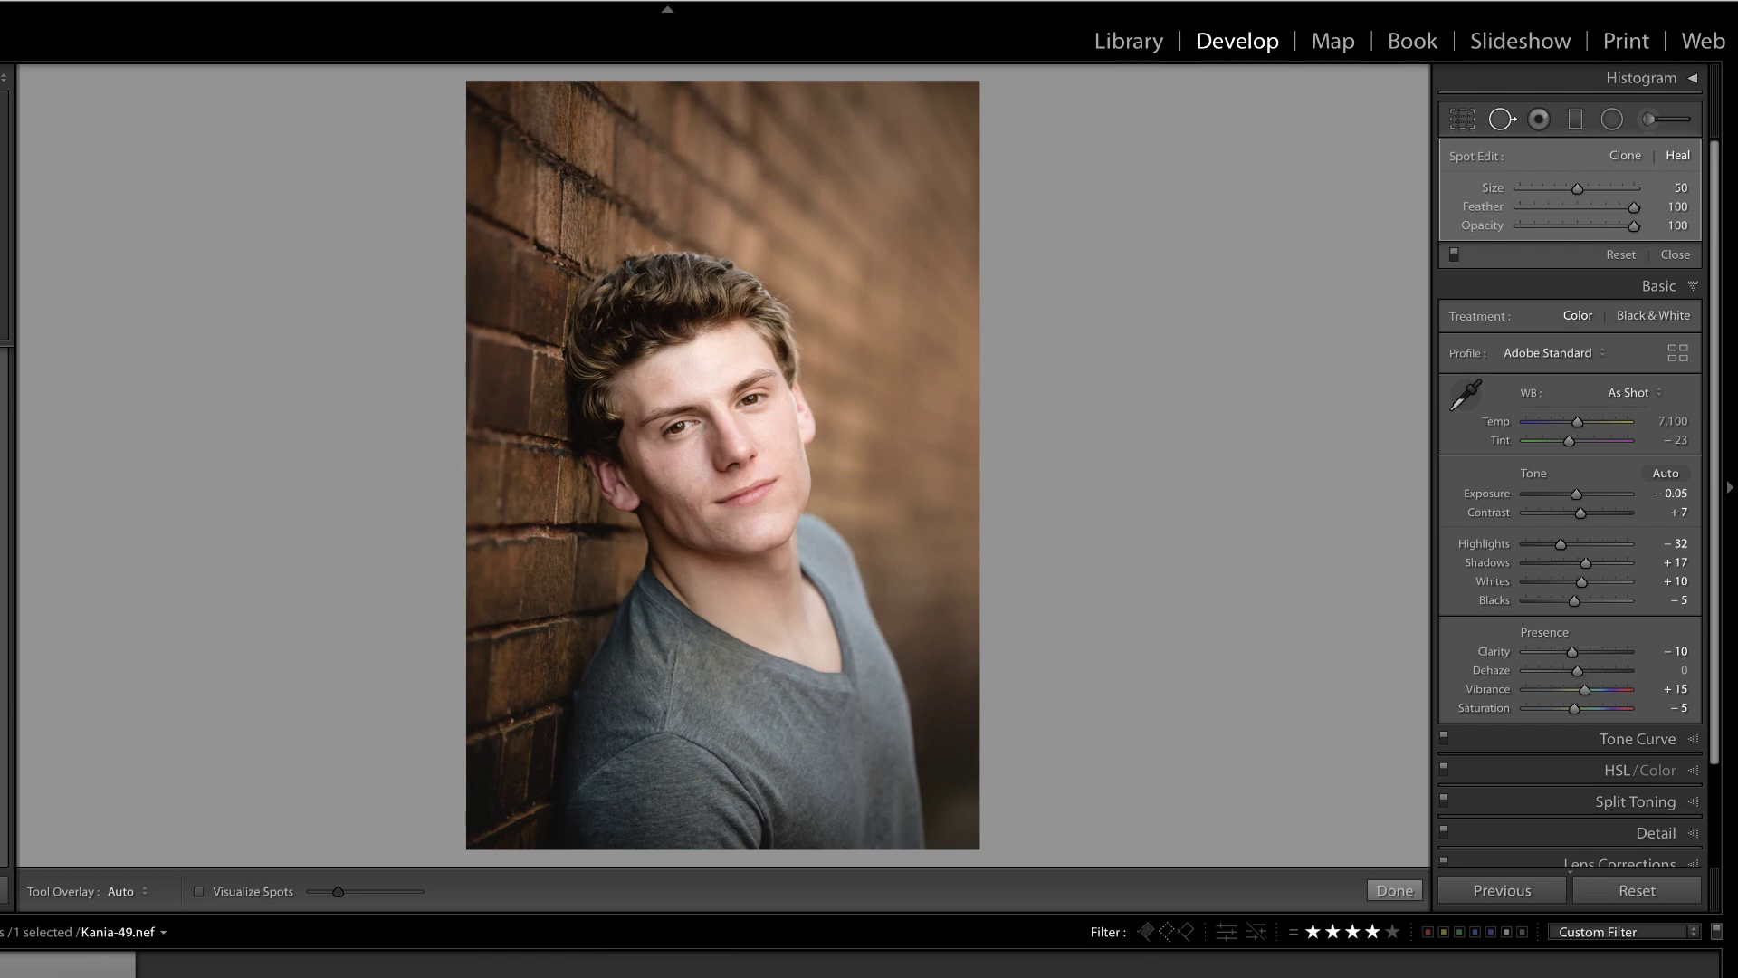
# Turn on spot visualization for the next portrait and heal two forehead spots with a size 28 Heal brush.
pyautogui.press('z')
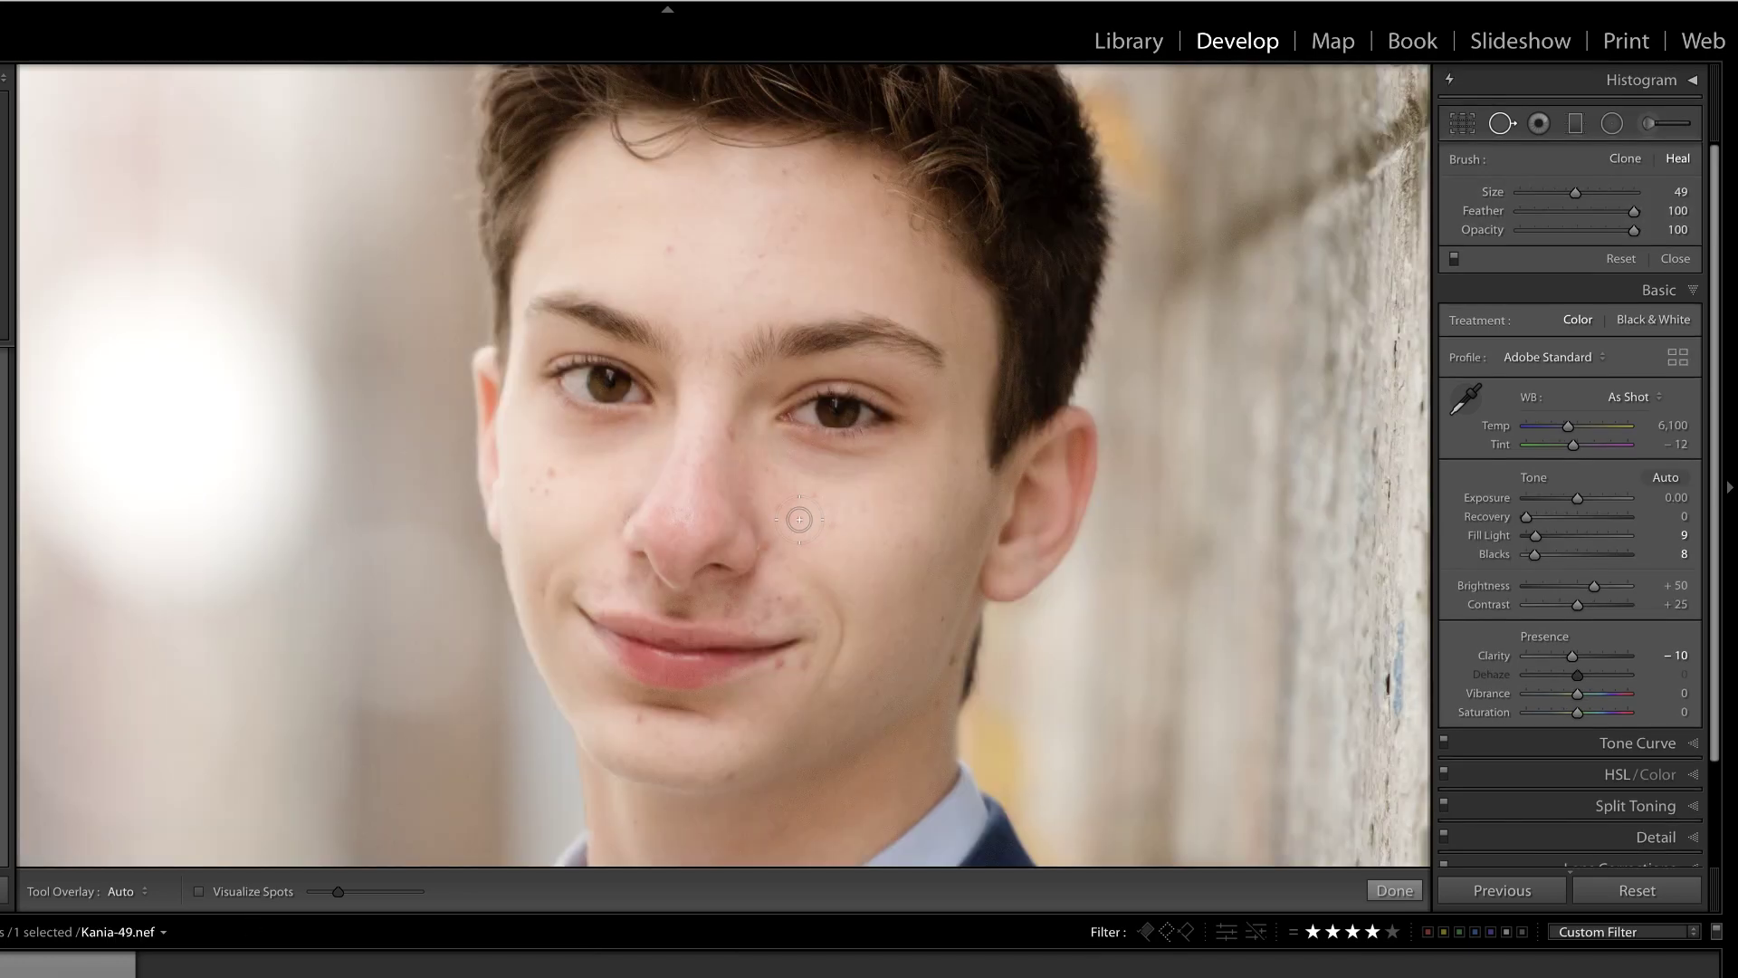
pyautogui.press('a')
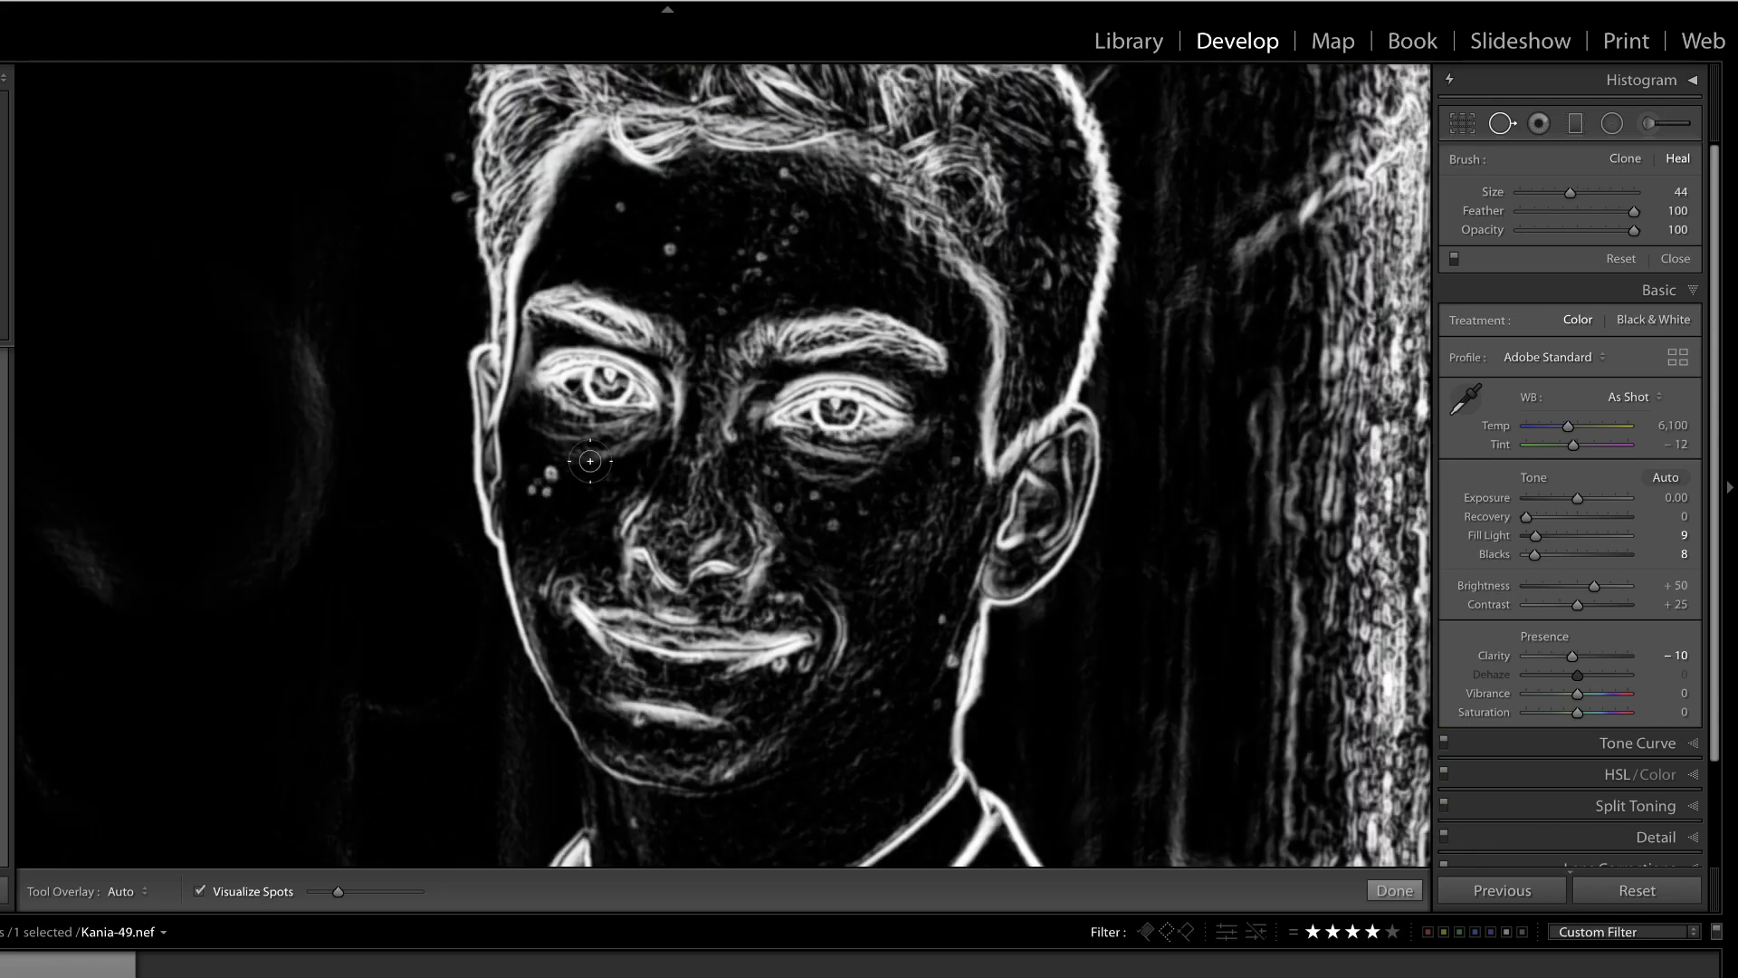
pyautogui.click(670, 253)
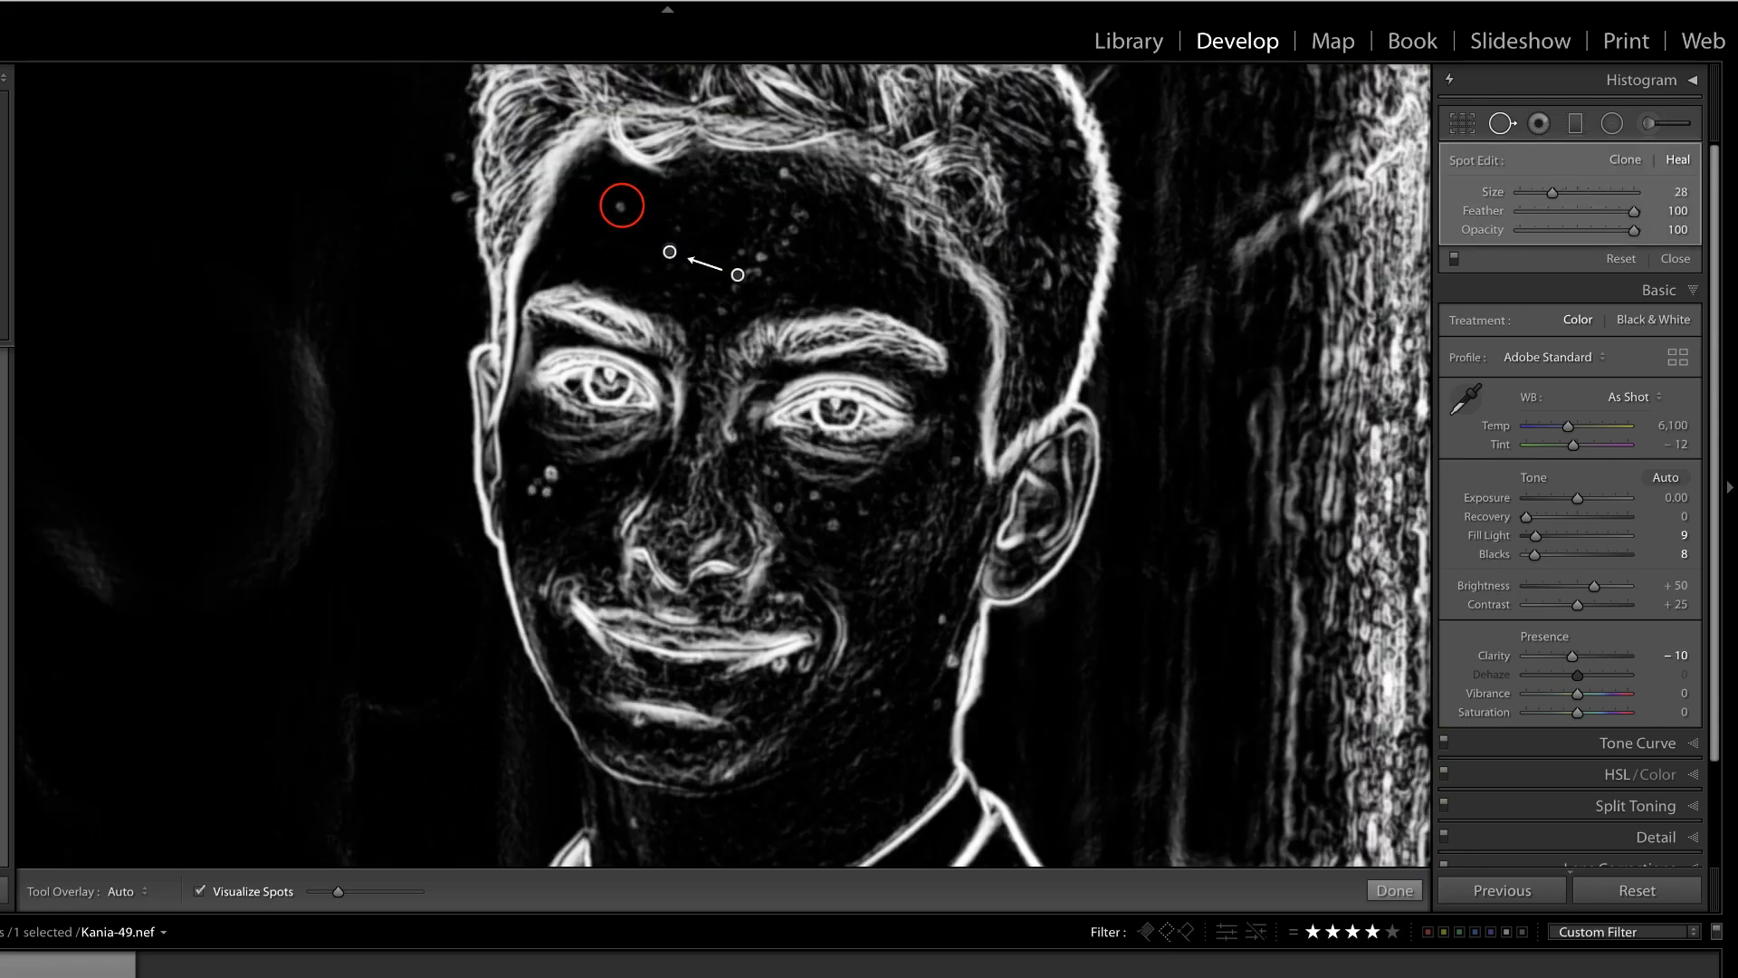
pyautogui.scroll(-4, 621, 204)
pyautogui.click(620, 205)
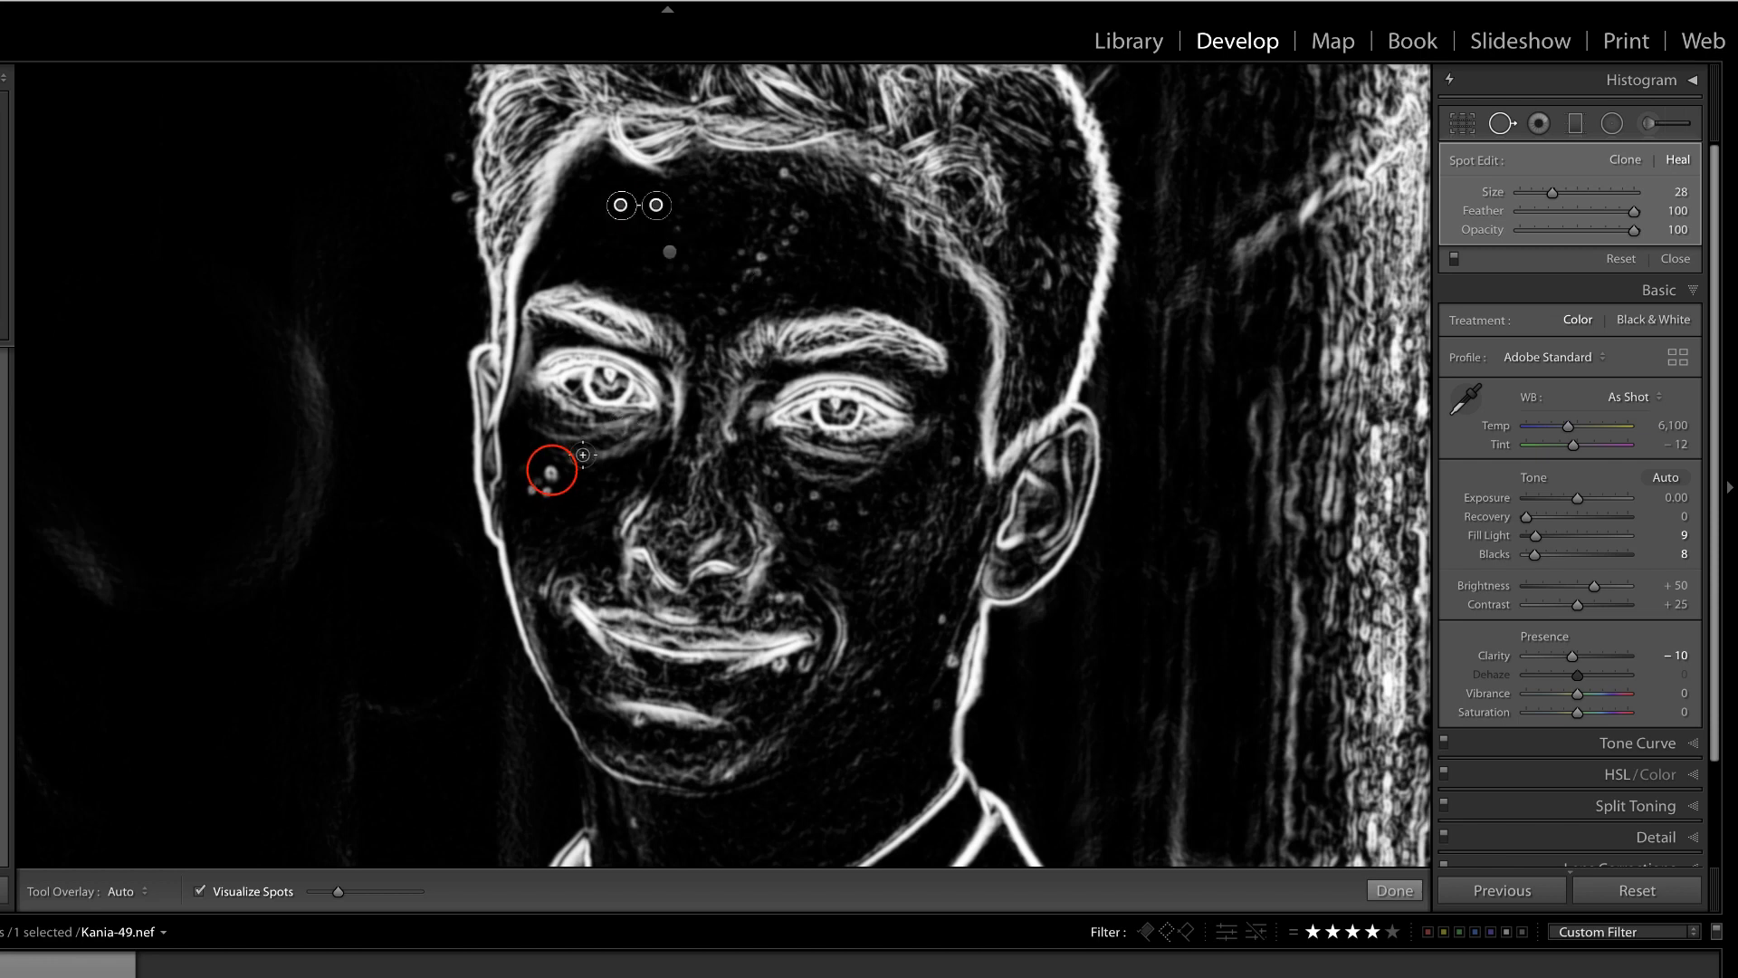
# Heal the visualized spots on both cheeks, the jaw, the chin and the middle of the forehead, and turn off spot visualization.
pyautogui.moveTo(551, 469)
pyautogui.mouseDown()
pyautogui.moveTo(550, 491)
pyautogui.moveTo(530, 492)
pyautogui.mouseUp()
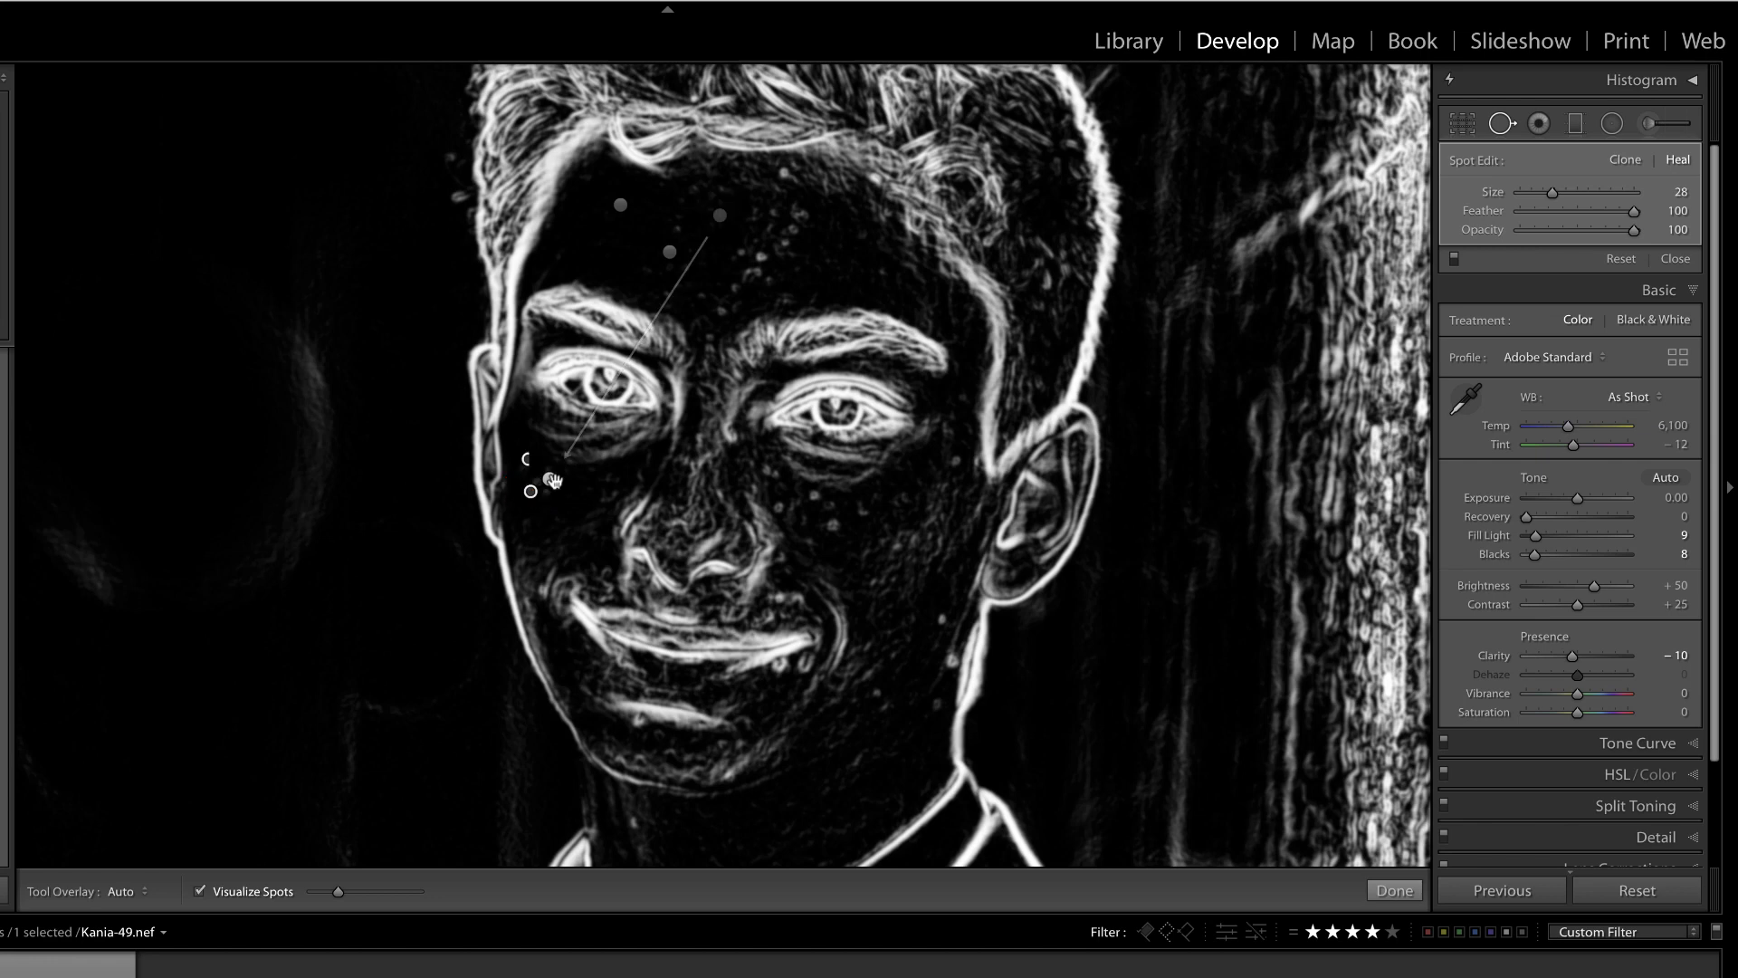
pyautogui.click(833, 526)
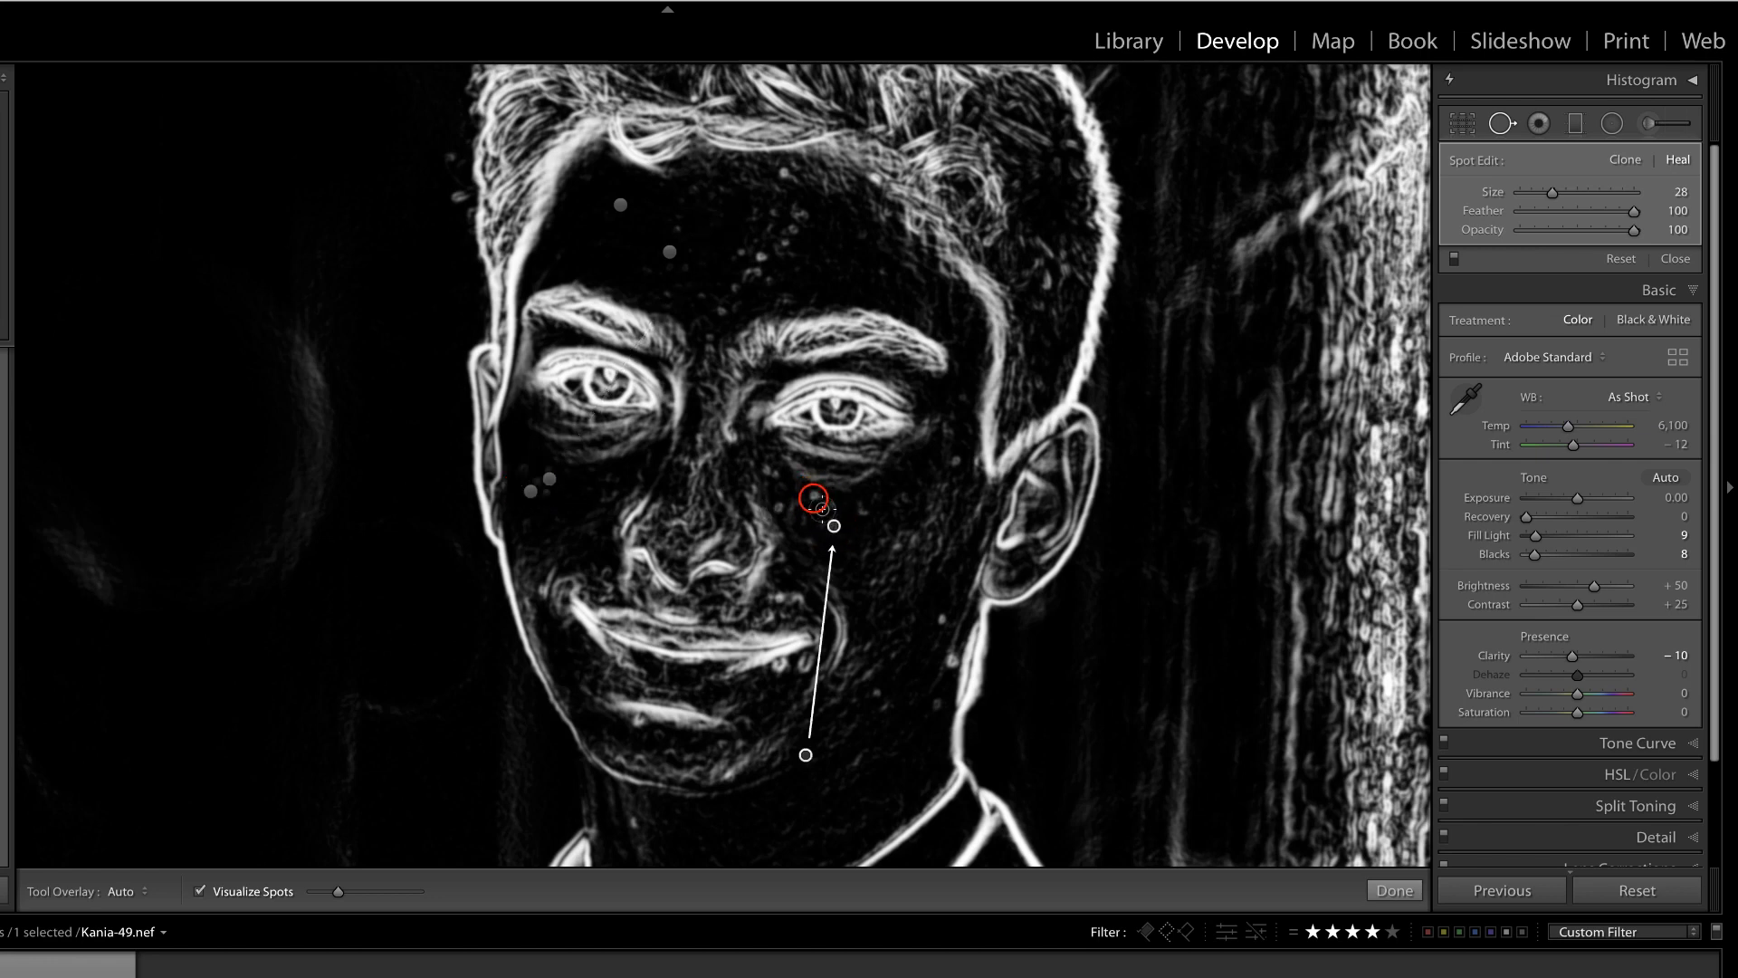
pyautogui.moveTo(780, 508); pyautogui.dragTo(780, 508)
pyautogui.moveTo(944, 616); pyautogui.dragTo(944, 617)
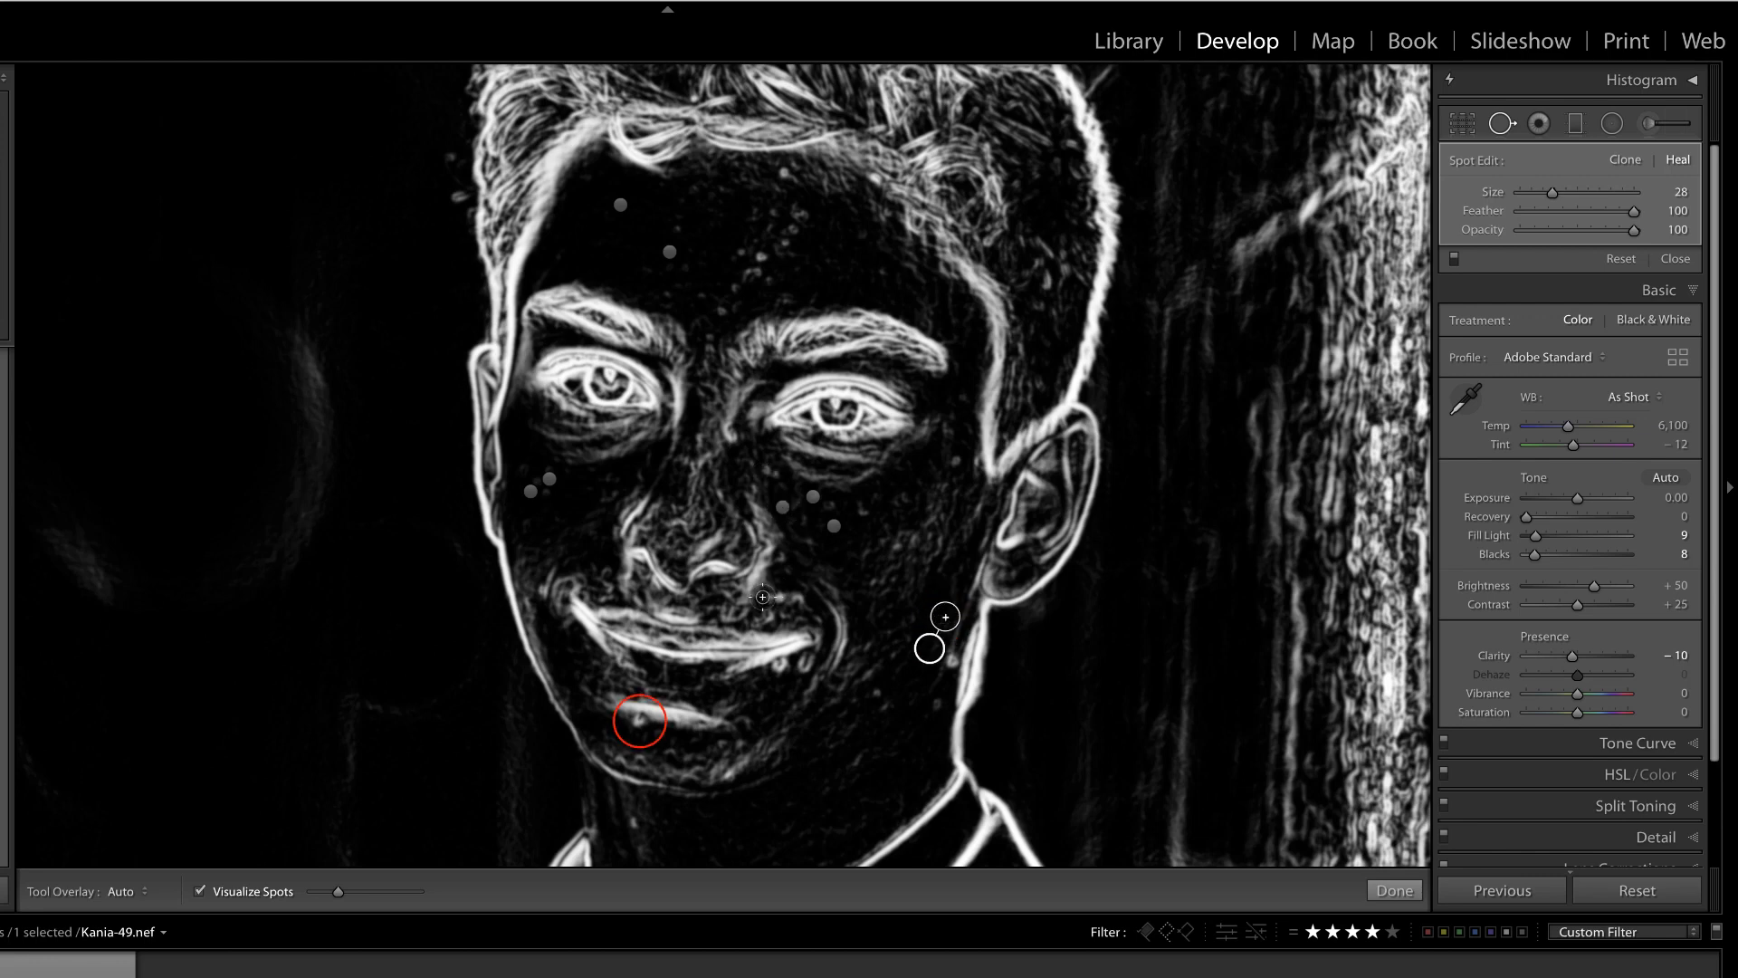
pyautogui.moveTo(637, 720); pyautogui.dragTo(637, 720)
pyautogui.click(761, 258)
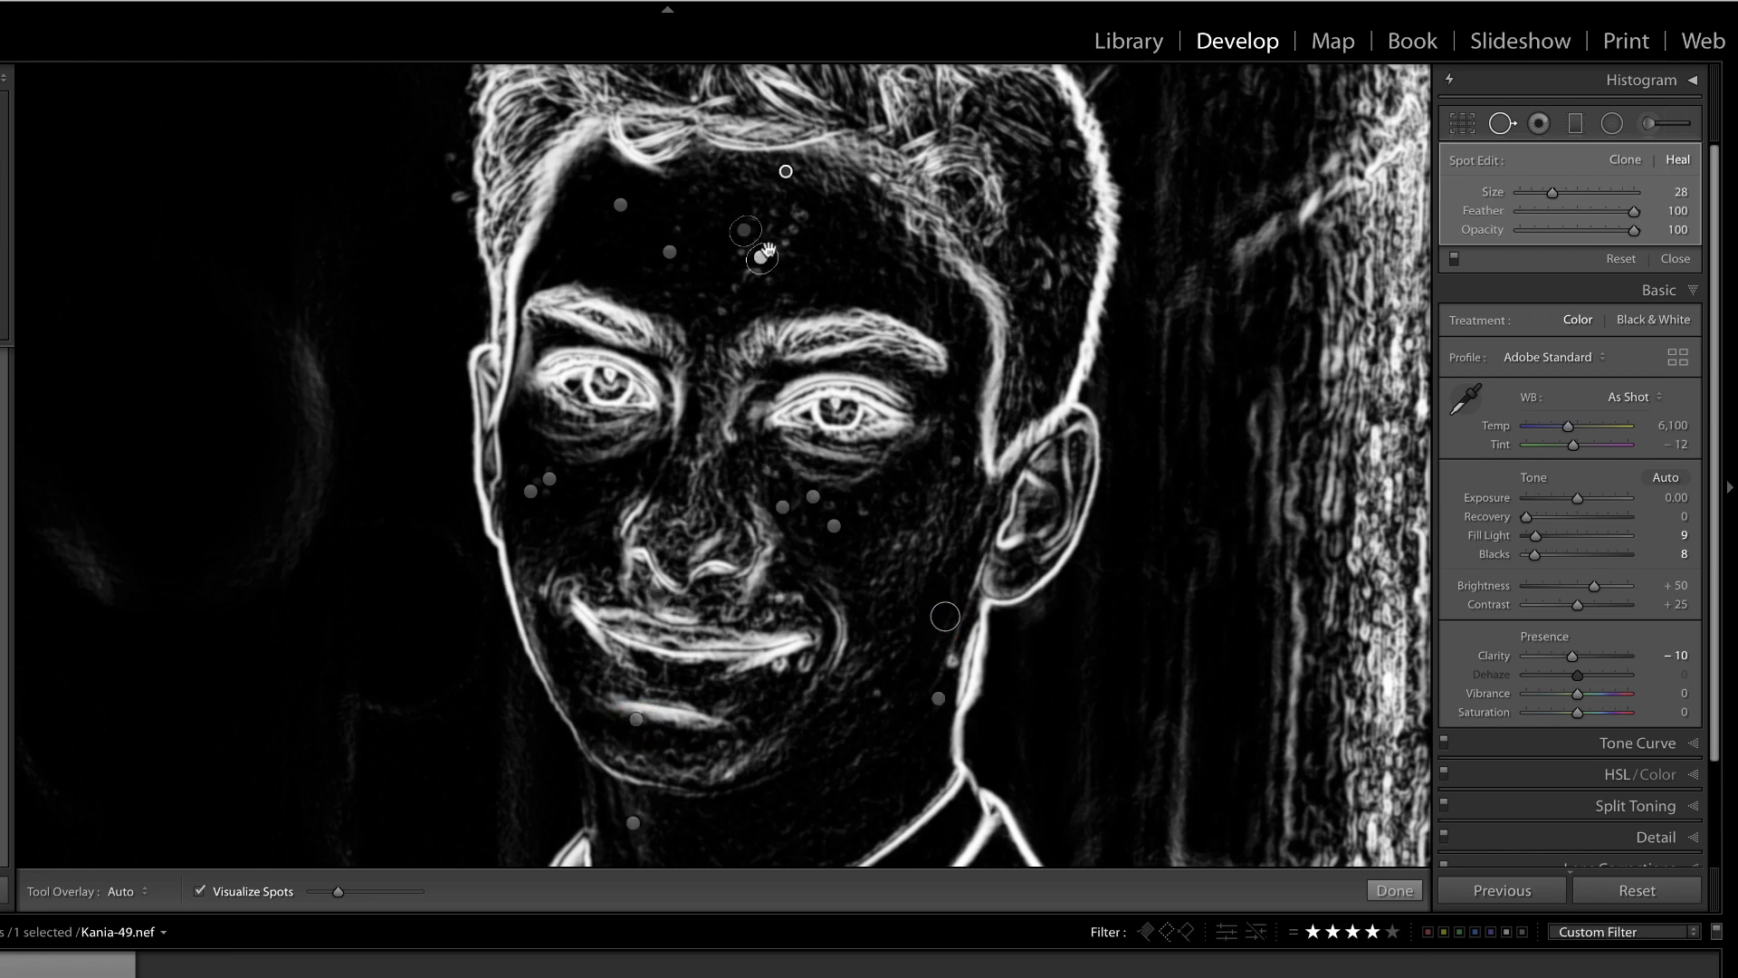
pyautogui.press('a')
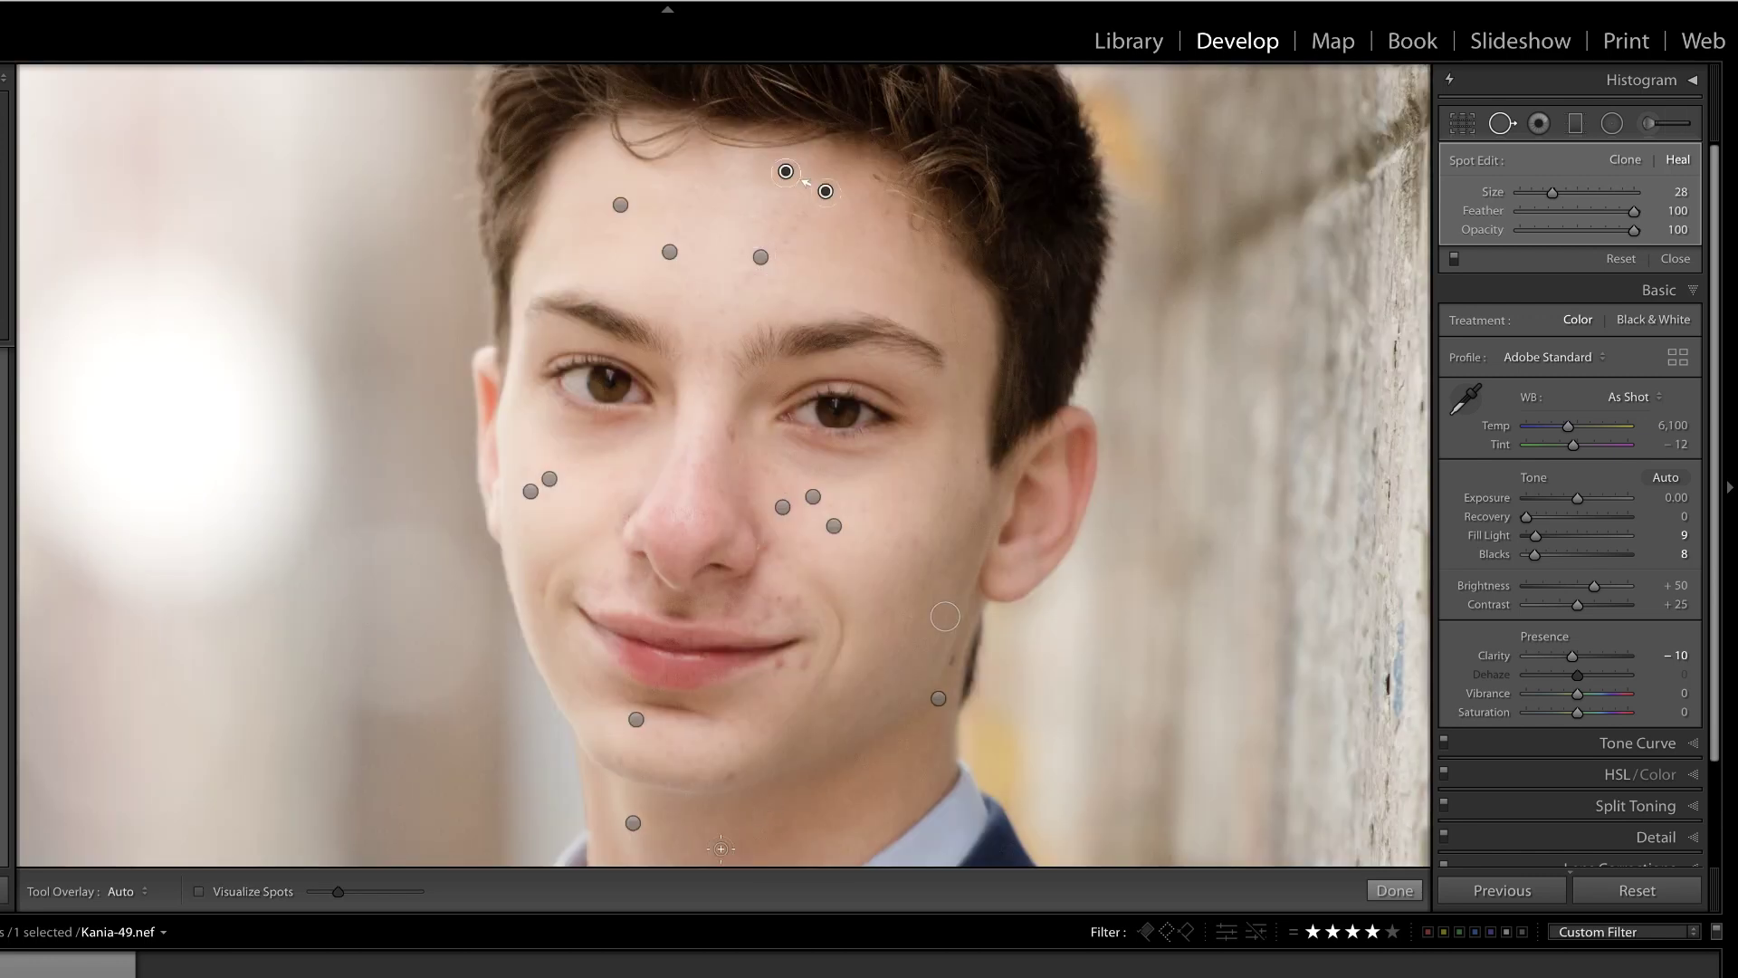
# Heal the spot on the bridge of the nose, close Spot Removal and compare the portrait before and after.
pyautogui.press('\\')
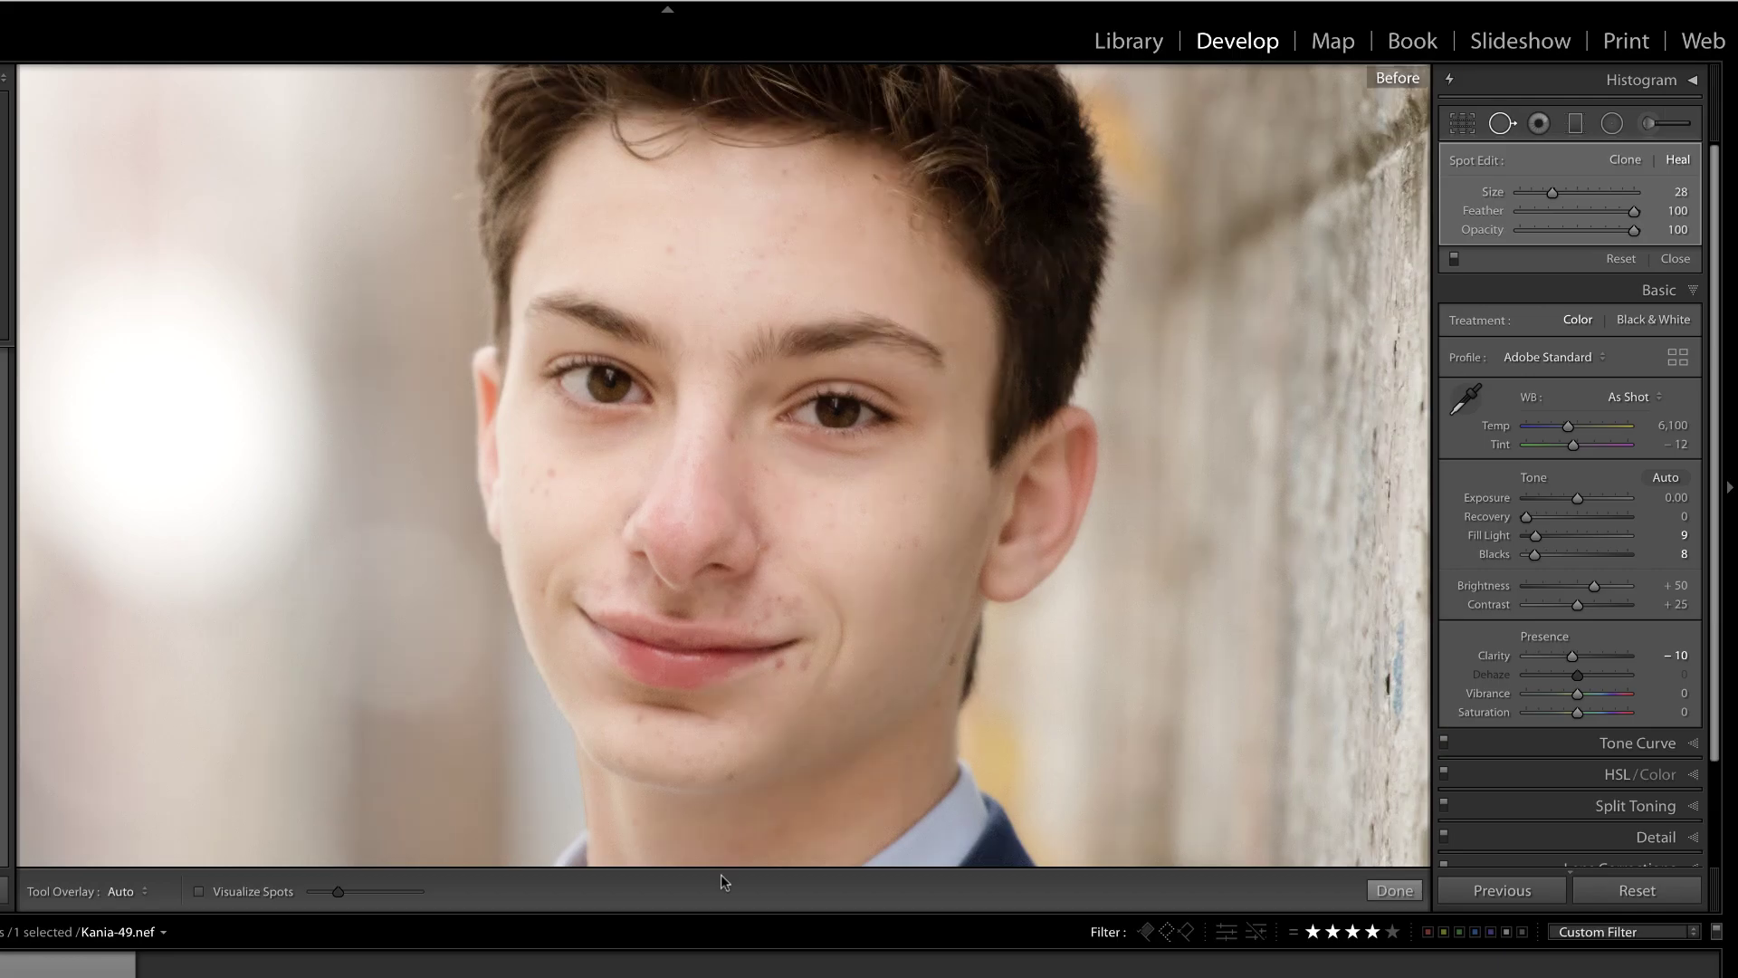
pyautogui.press('\\')
pyautogui.moveTo(731, 431); pyautogui.dragTo(732, 431)
pyautogui.press('q')
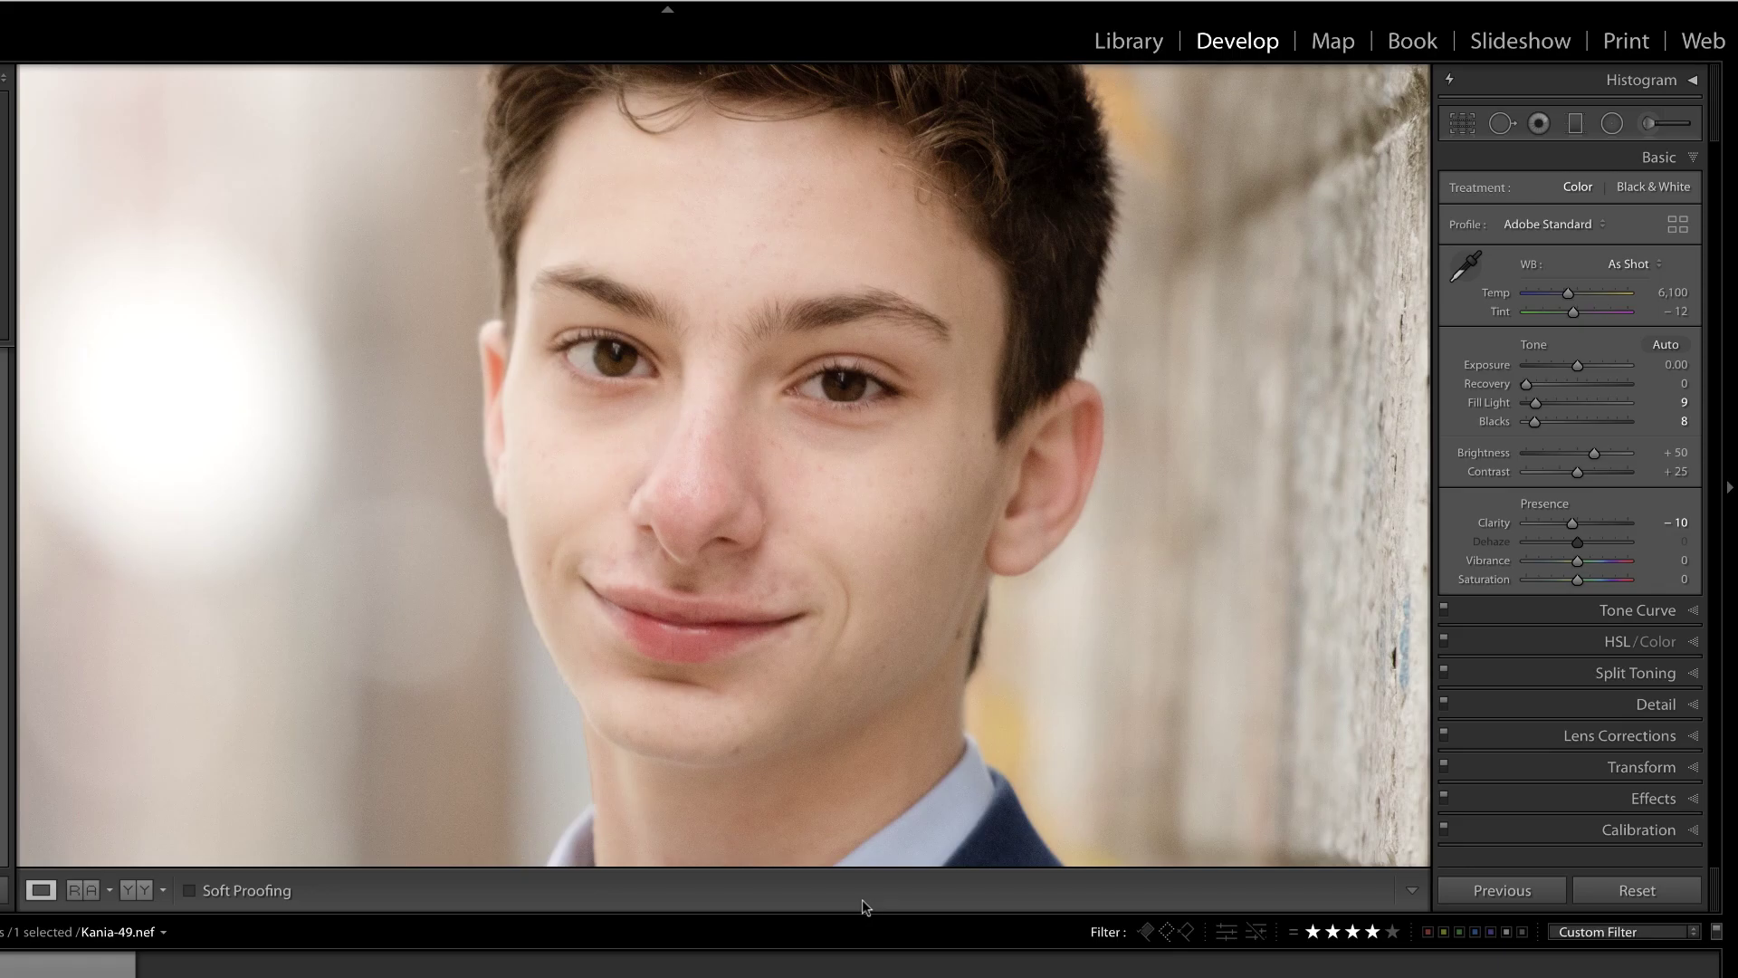
pyautogui.press('\\')
pyautogui.press('\\')
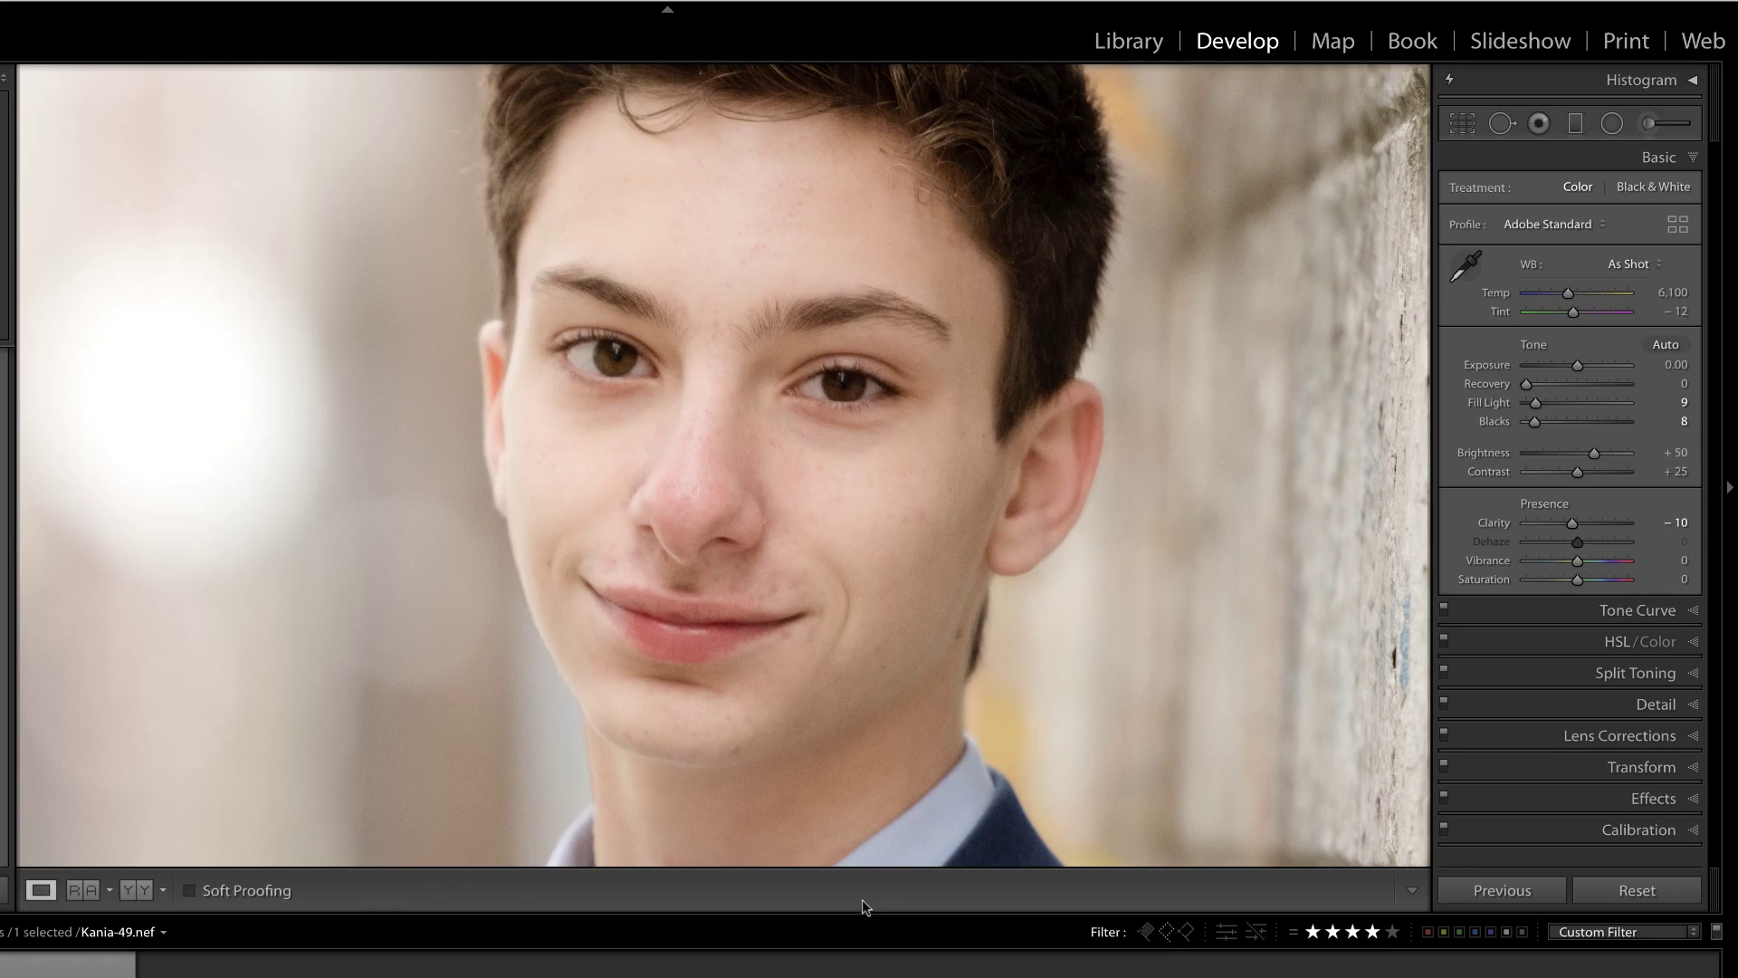